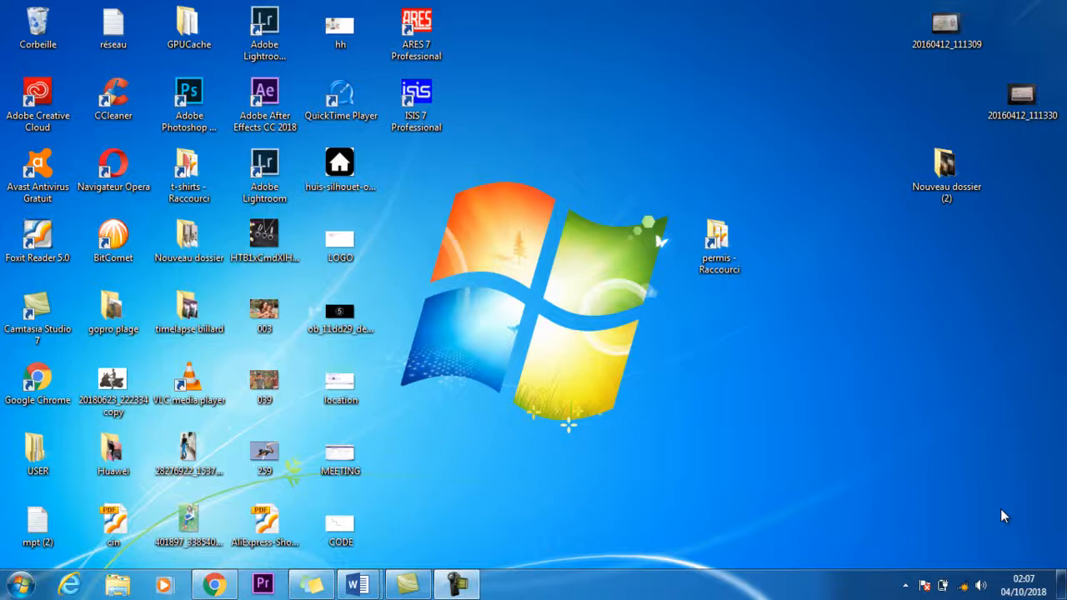
Launch ISIS 7 Professional and open the projet1 schematic design.
click(417, 97)
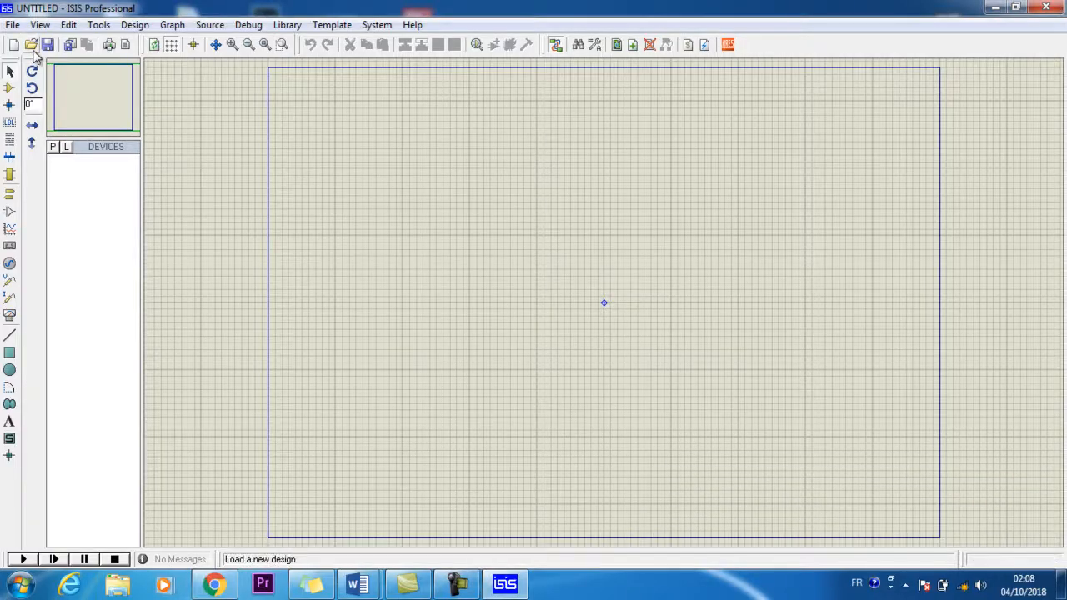
click(32, 46)
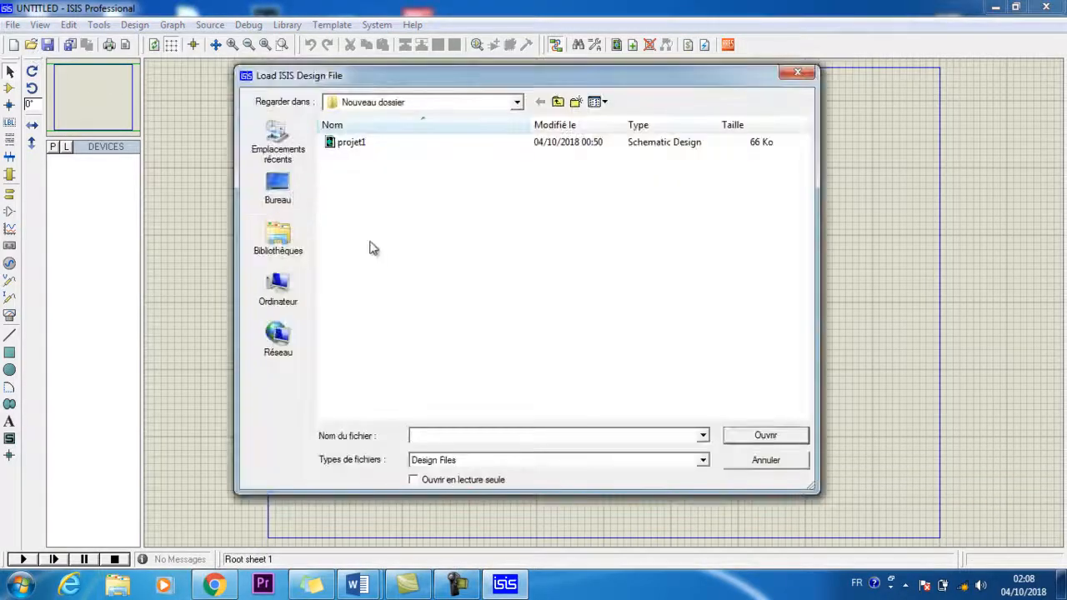
click(348, 145)
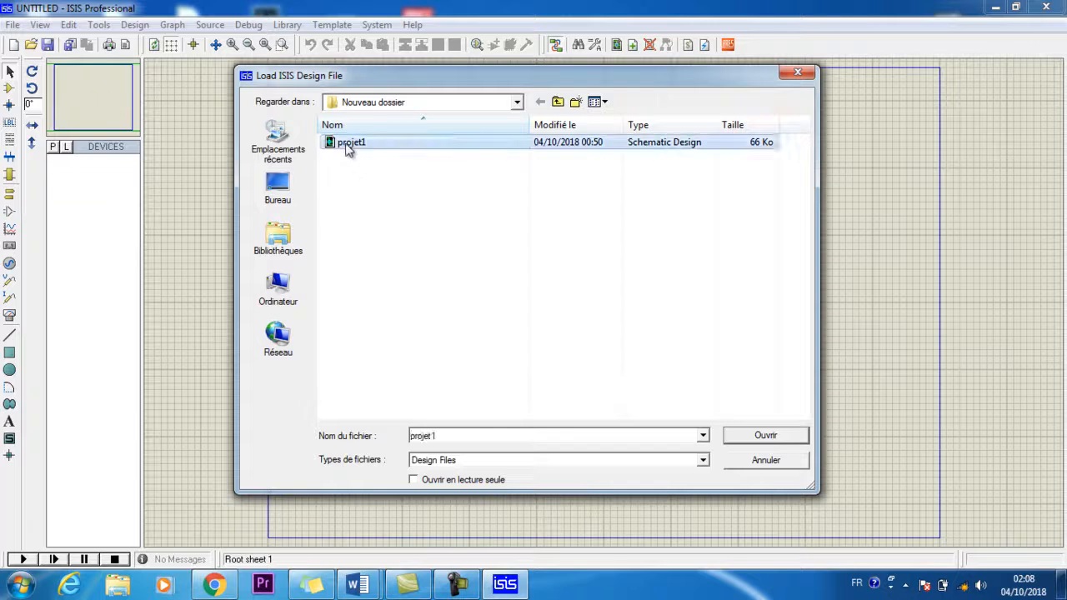
click(745, 442)
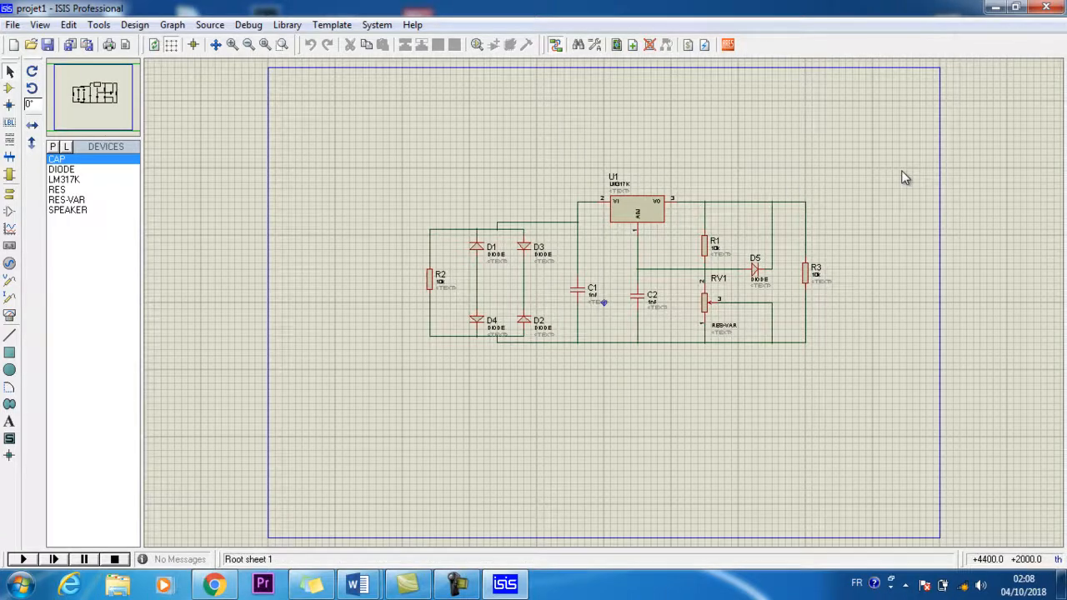
Examine the power supply schematic, from the diode bridge and LM317K regulator to the output resistor.
drag(968, 173, 1062, 166)
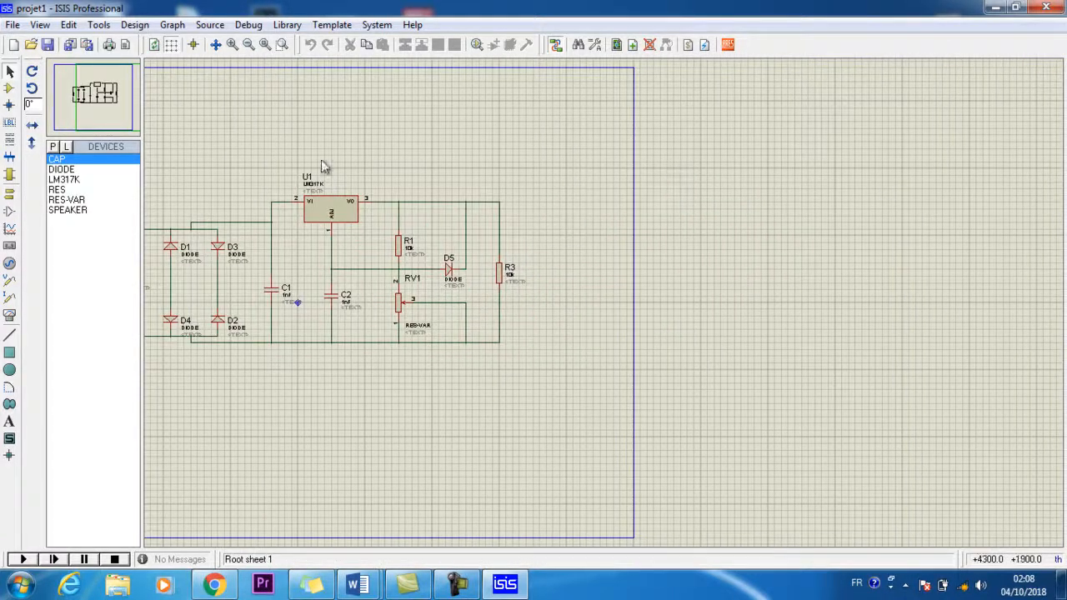
drag(197, 164, 169, 171)
mouse_move(794, 112)
mouse_down()
mouse_move(758, 64)
mouse_move(838, 534)
mouse_up()
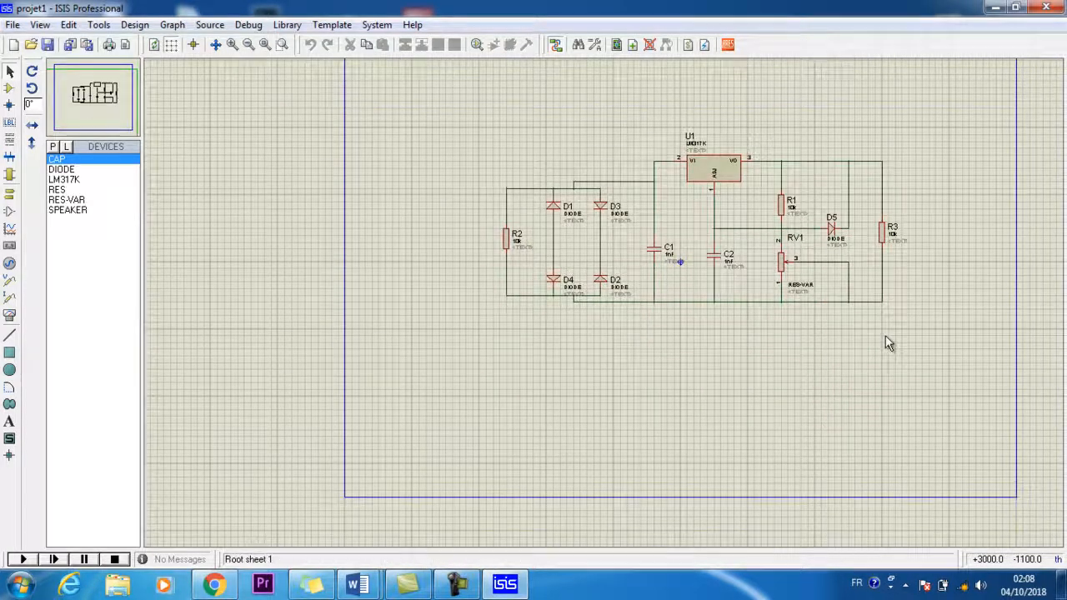
drag(883, 335, 1059, 268)
drag(208, 395, 150, 397)
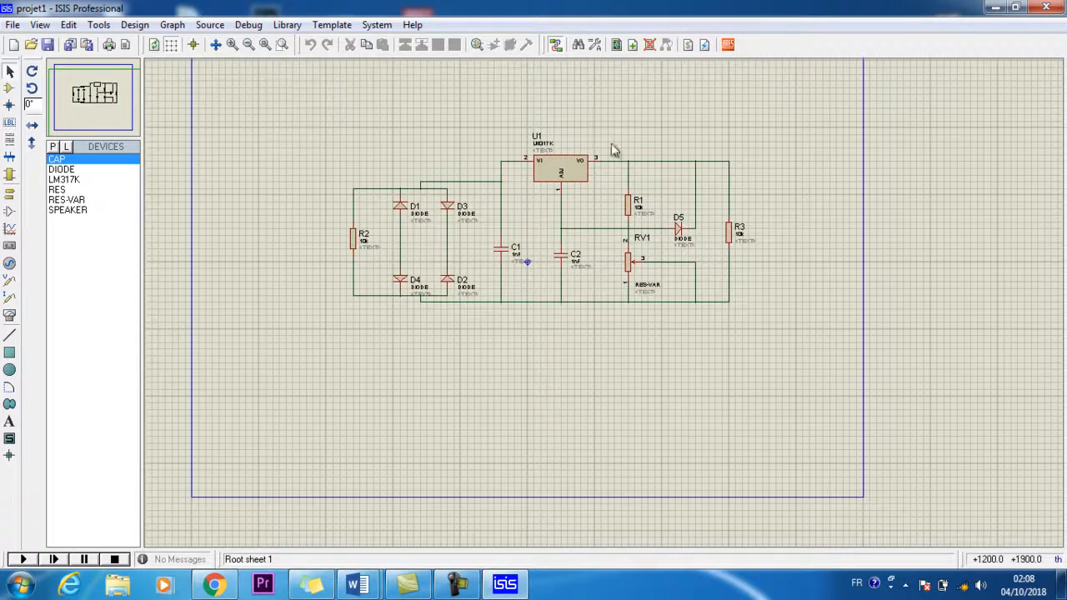
click(215, 45)
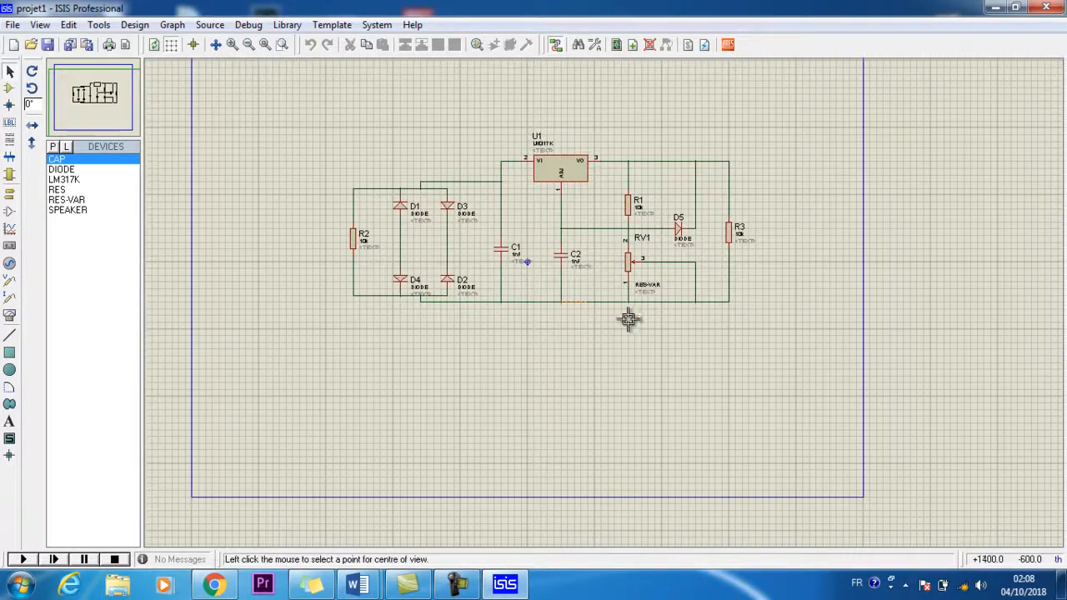
click(327, 116)
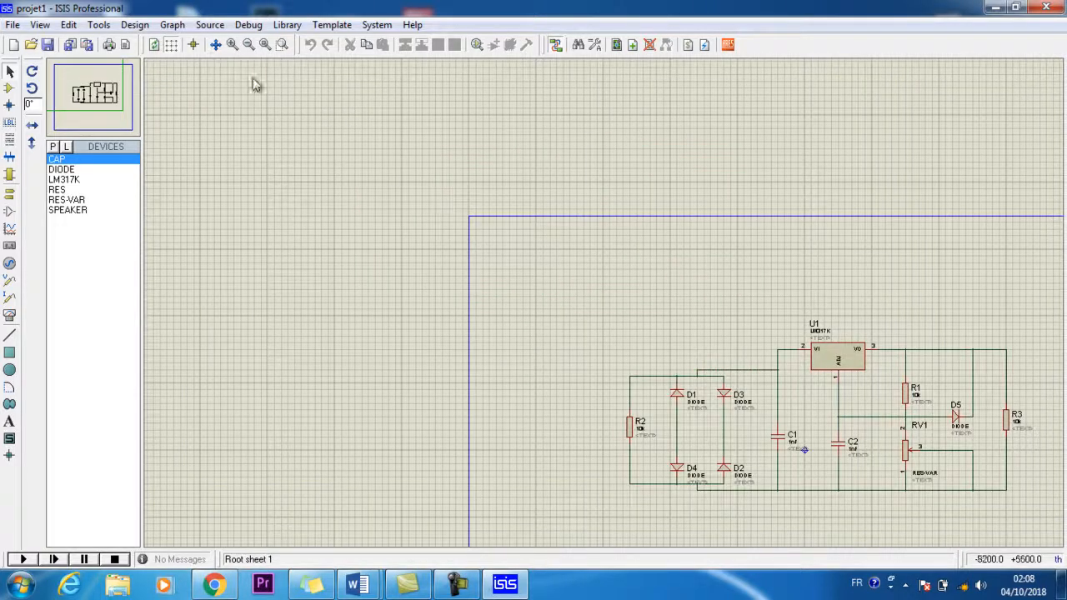
click(281, 46)
drag(1039, 524, 587, 323)
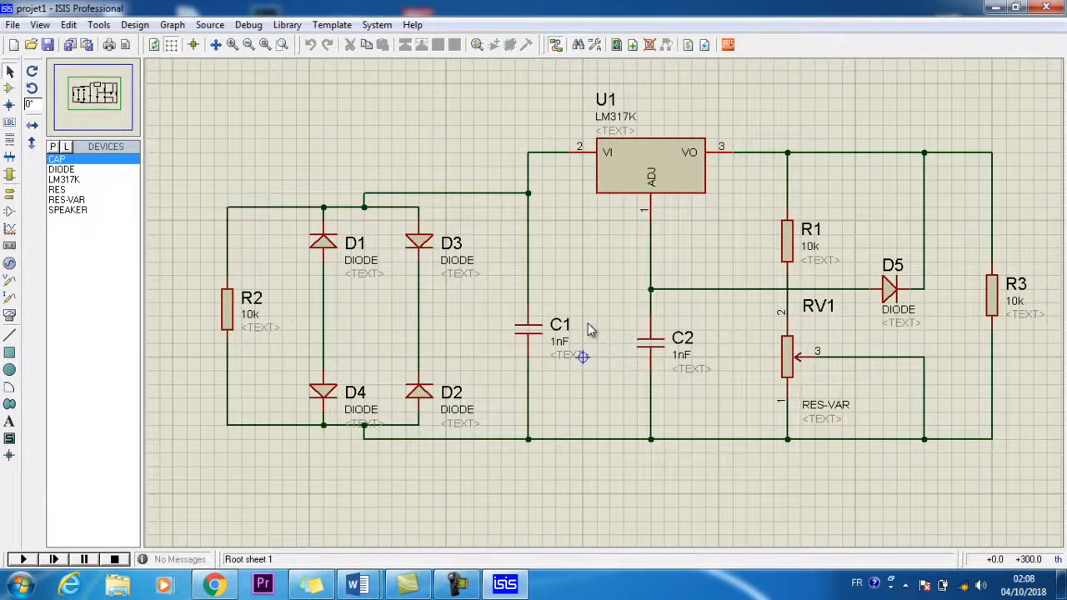
Transfer the schematic's netlist to the ARES PCB layout and dismiss the design rule notice.
click(728, 45)
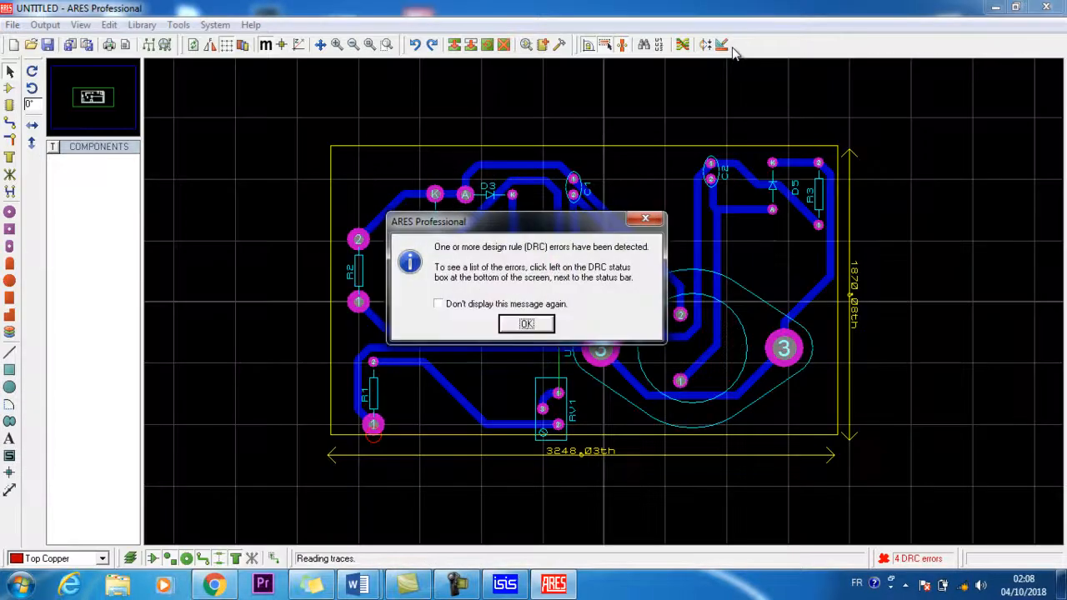
click(502, 328)
click(514, 327)
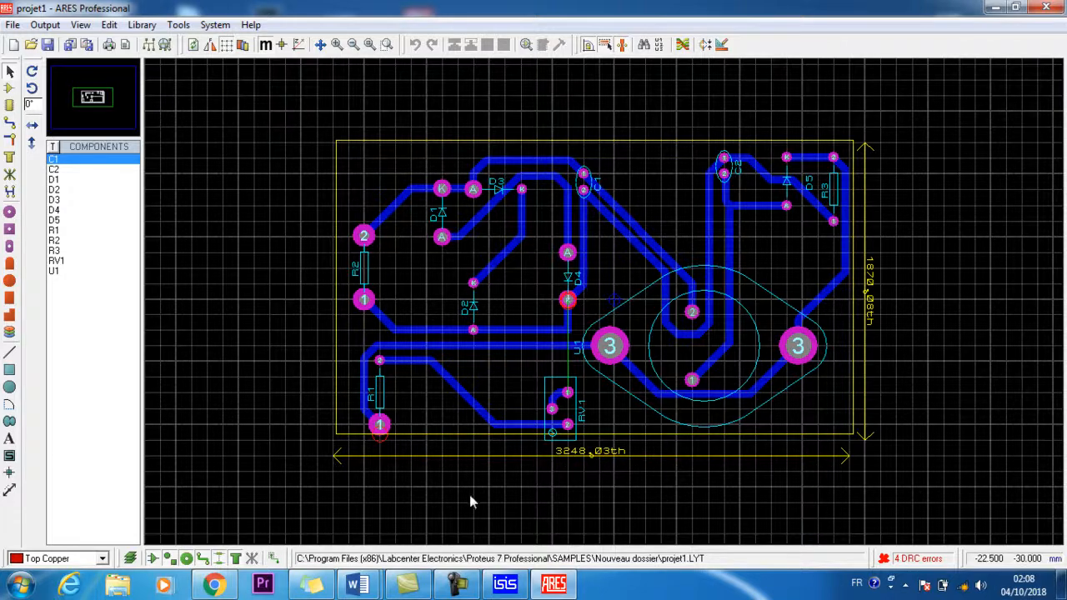
click(456, 586)
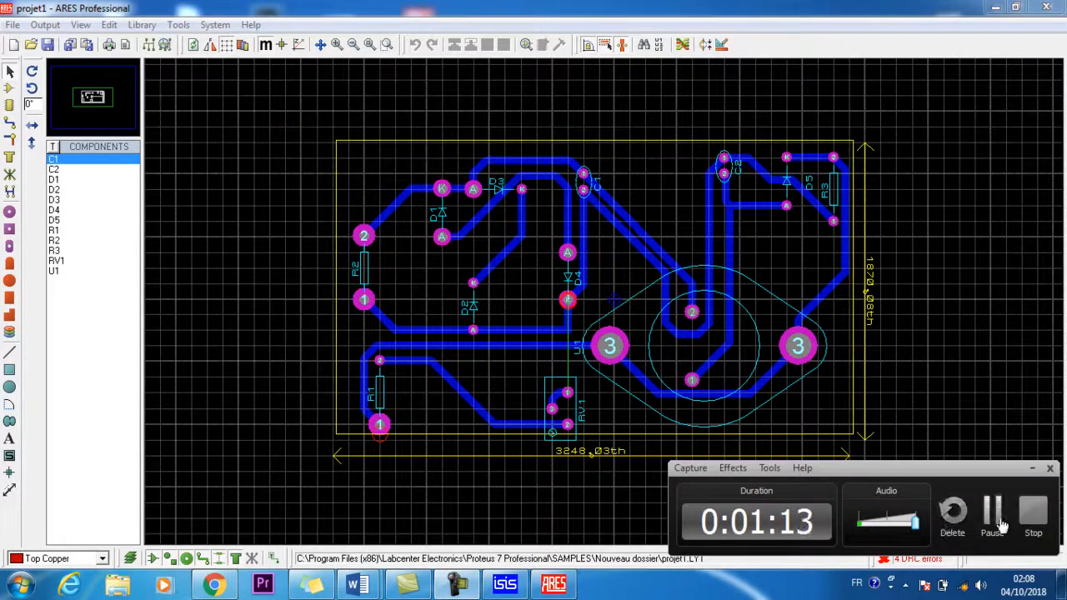
click(988, 511)
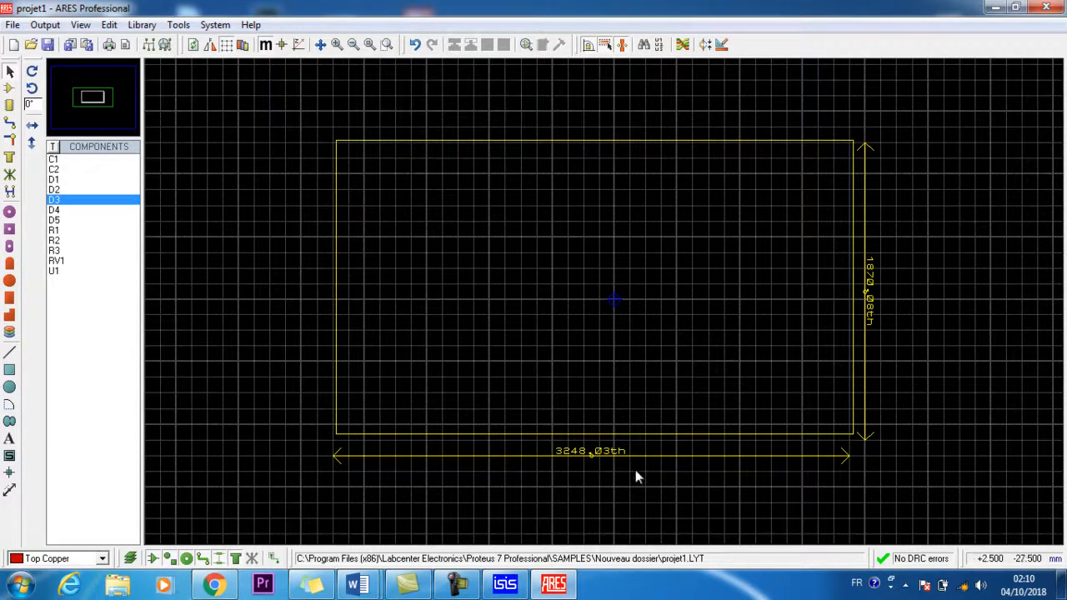
Make Board Edge the active layer and toggle the measurement units to imperial and back to metric.
click(101, 559)
click(48, 543)
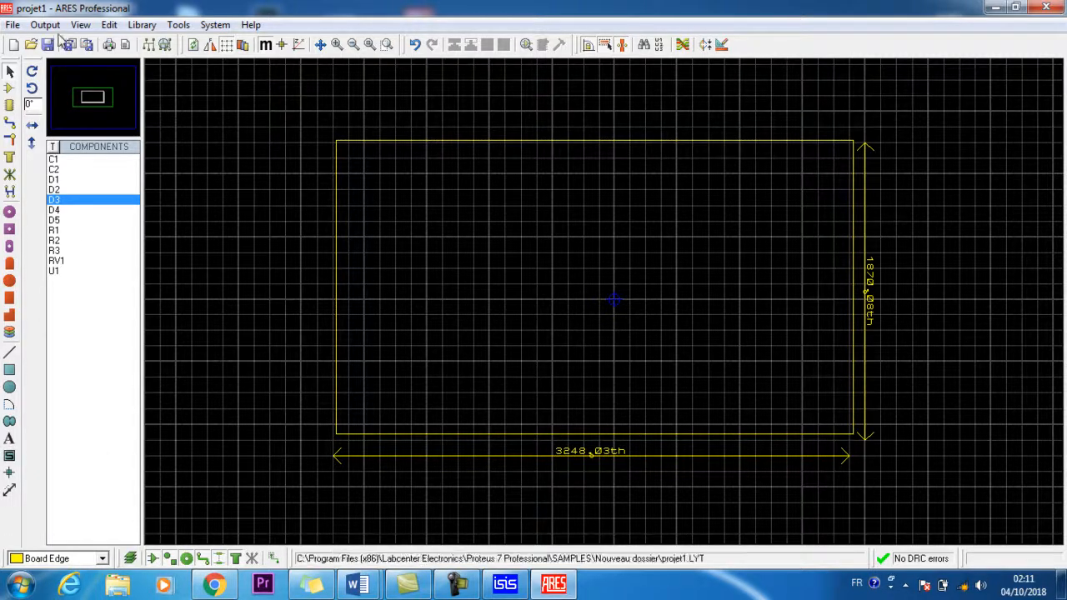
click(81, 24)
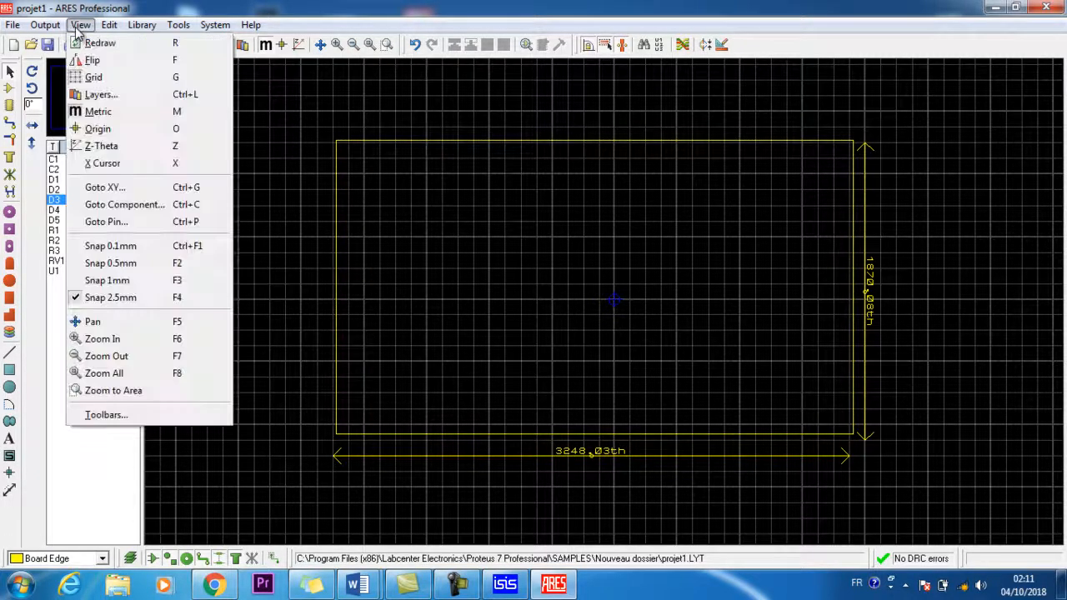
click(90, 117)
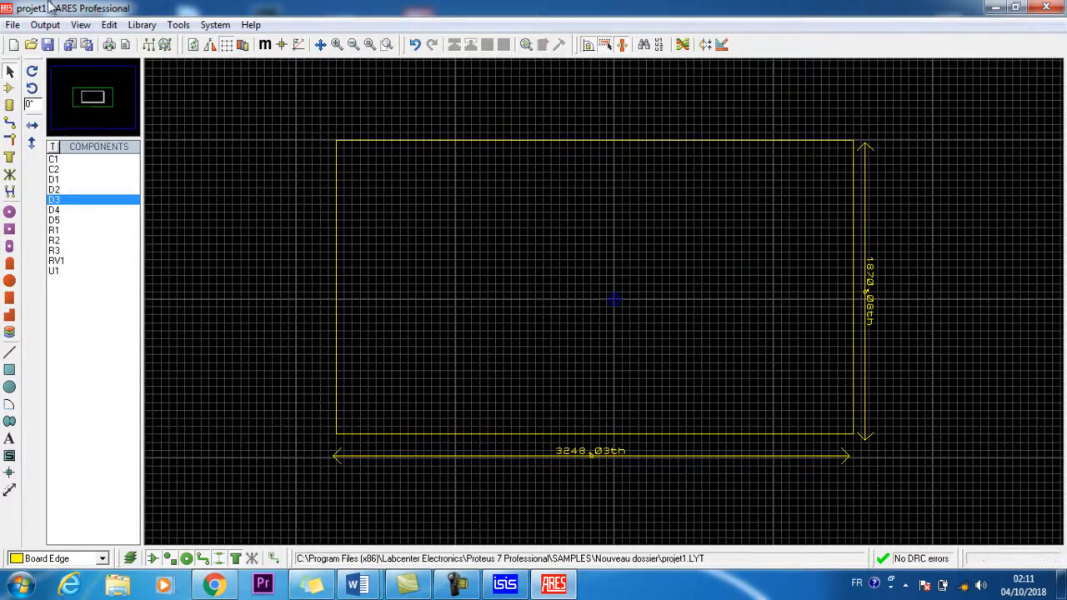
click(81, 24)
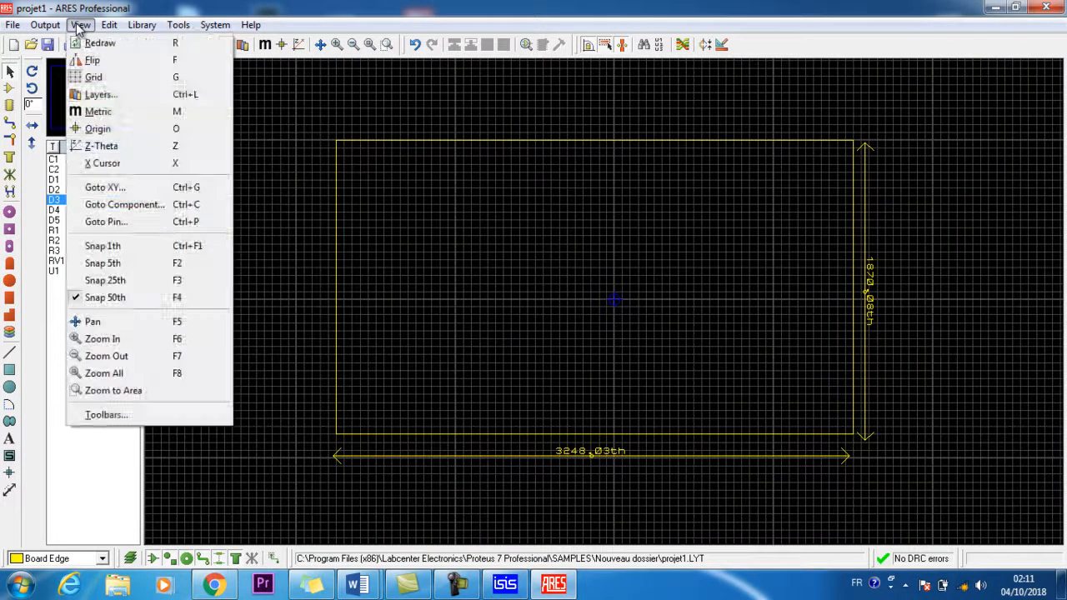
click(92, 111)
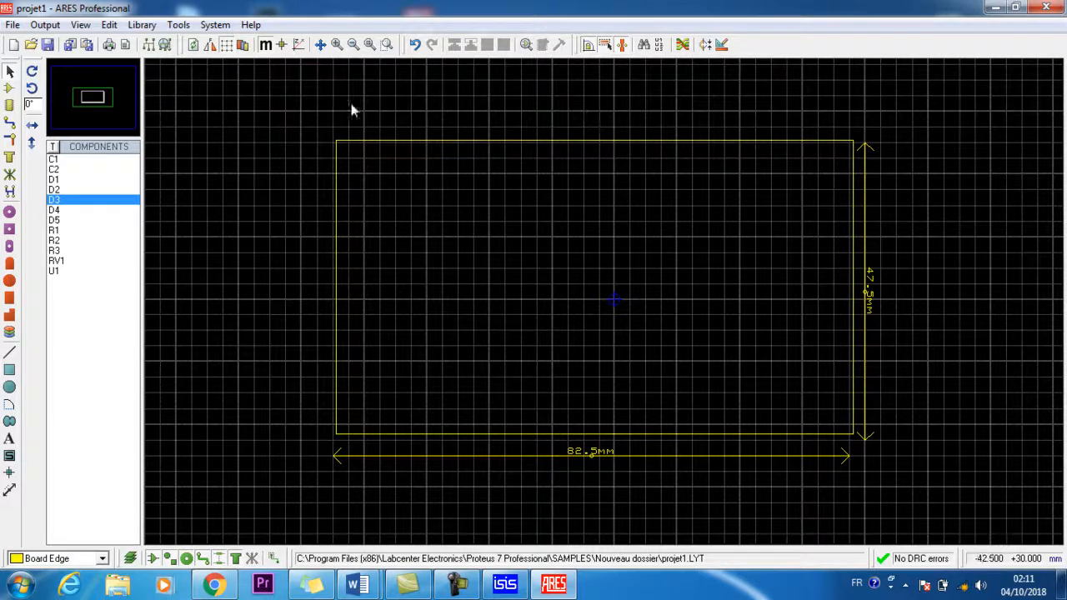
Open the net class settings in the Design Rule Manager.
click(180, 26)
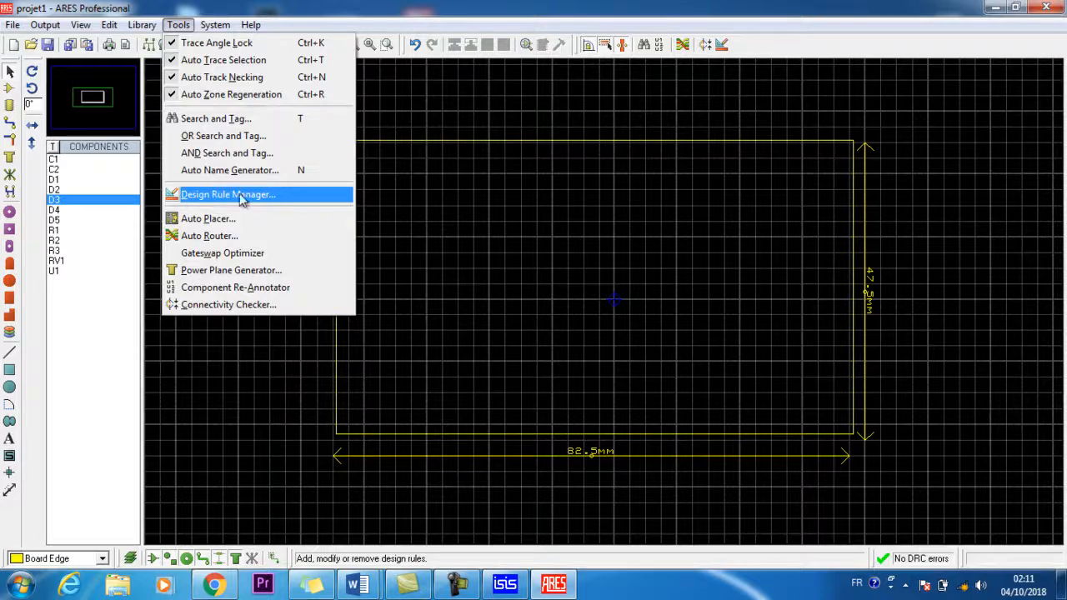
click(206, 200)
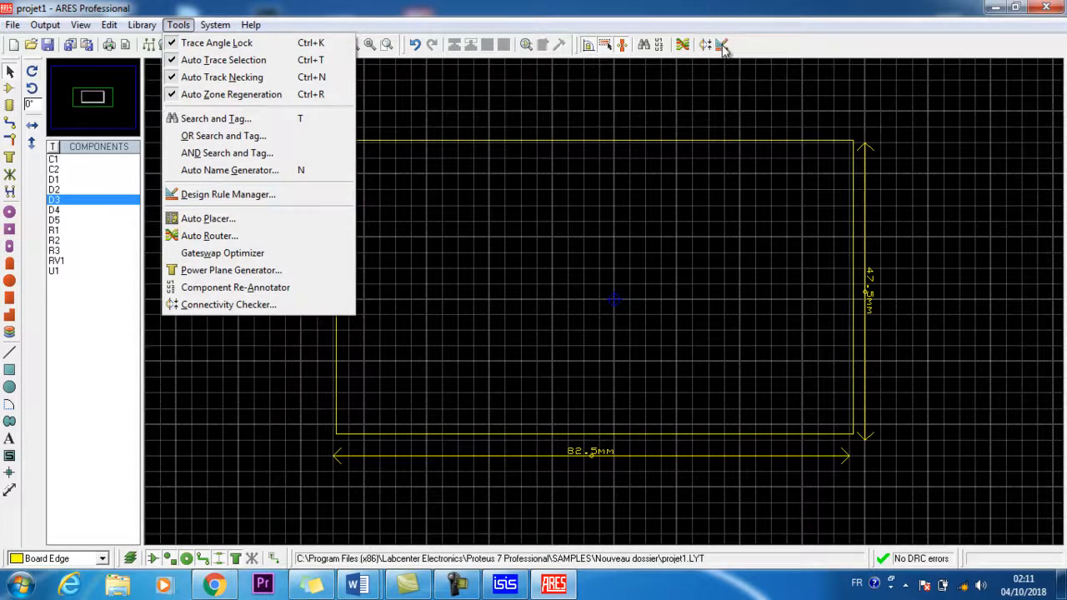
click(296, 198)
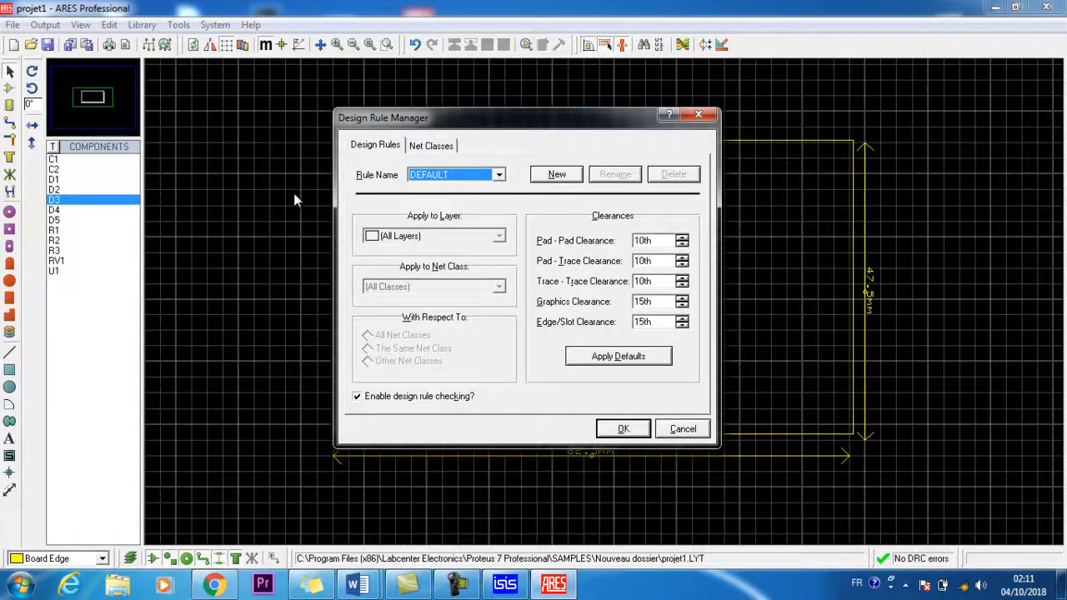
click(427, 146)
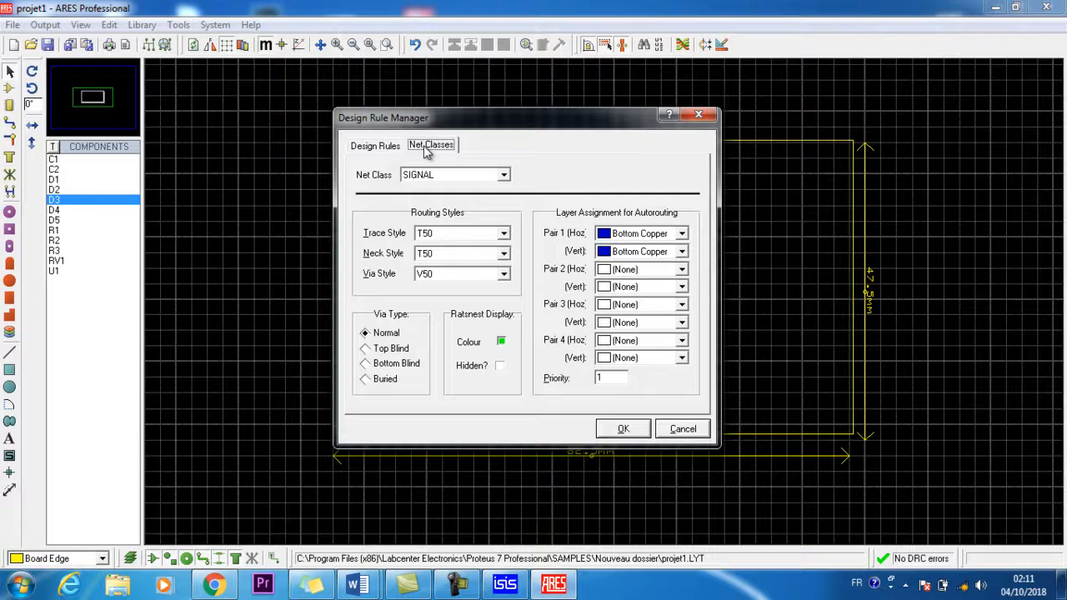
drag(475, 119, 426, 119)
Assign Top Copper to the vertical direction of autorouting Pair 1 for the SIGNAL net class.
click(456, 175)
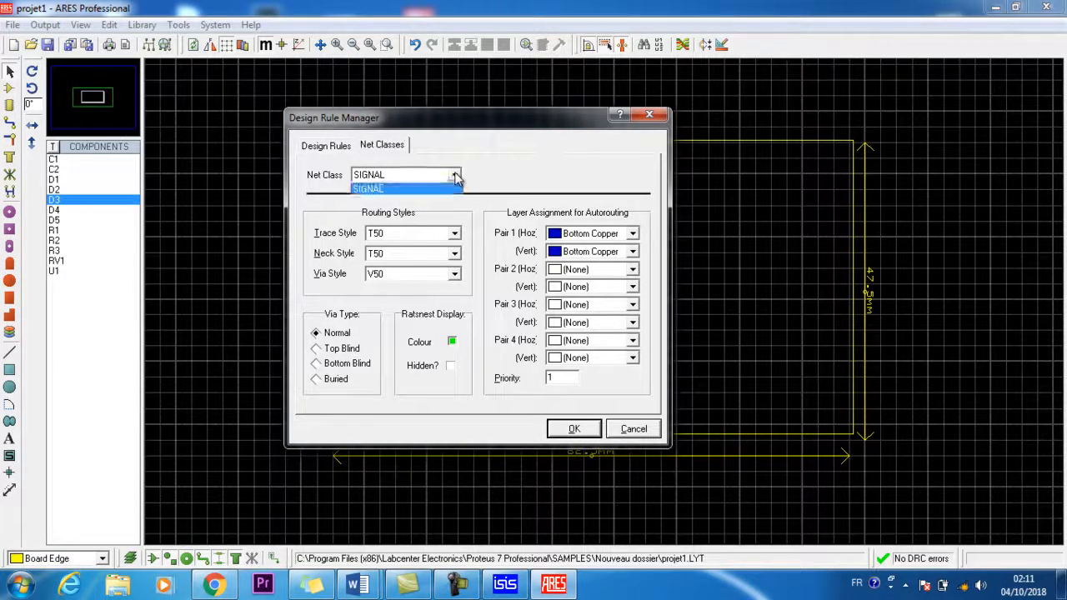
click(456, 176)
click(577, 253)
click(580, 279)
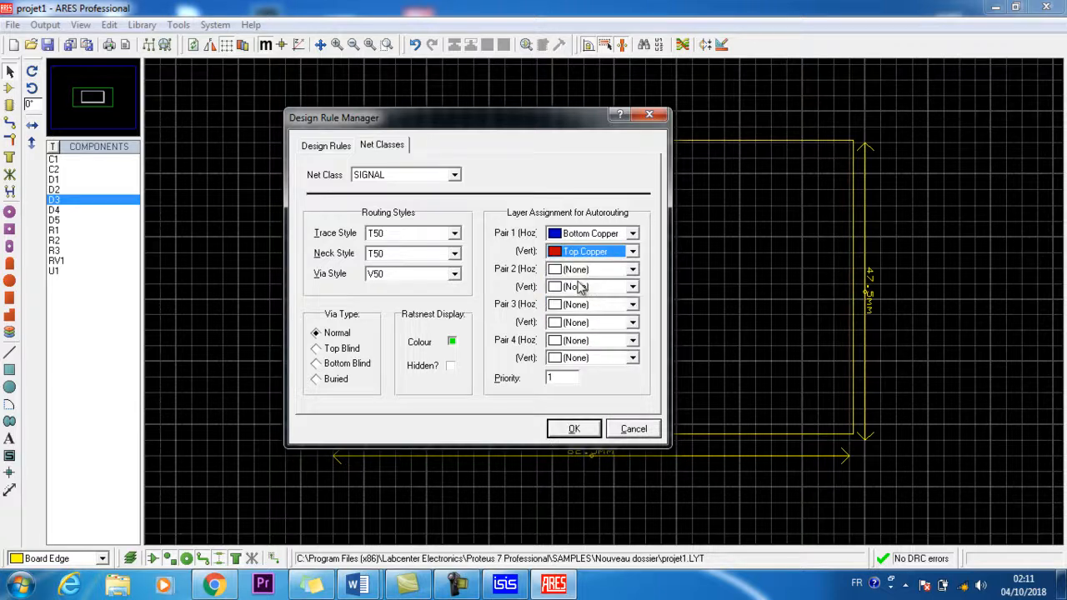
mouse_move(525, 123)
mouse_down()
mouse_move(298, 116)
mouse_move(443, 141)
mouse_move(500, 138)
mouse_move(542, 164)
mouse_move(539, 112)
mouse_up()
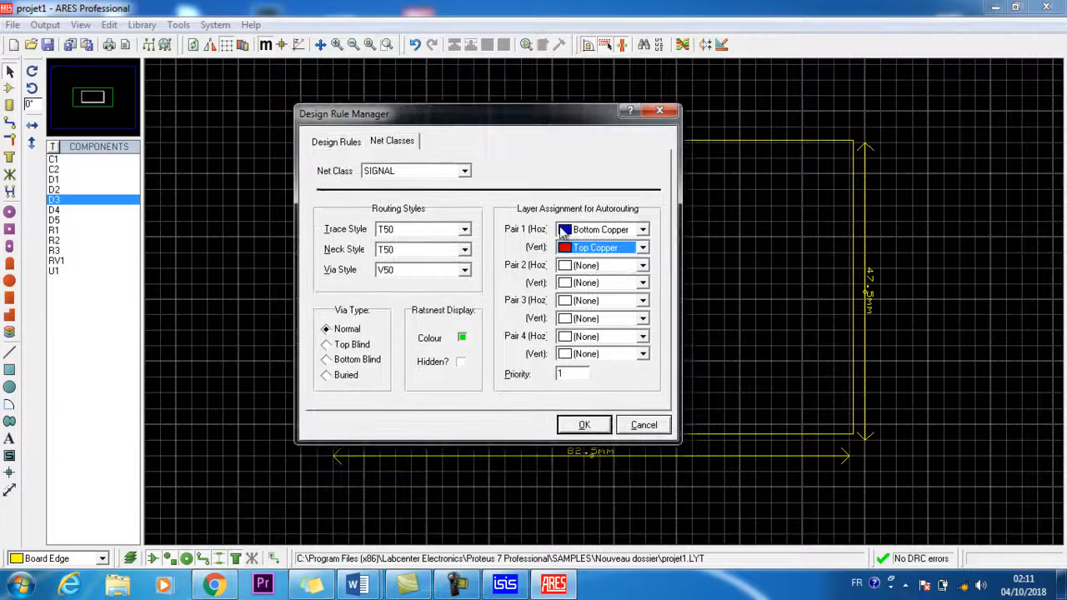
Set the SIGNAL class's Pair 1 vertical layer to Bottom Copper with trace style T50, and apply the design rules.
click(643, 247)
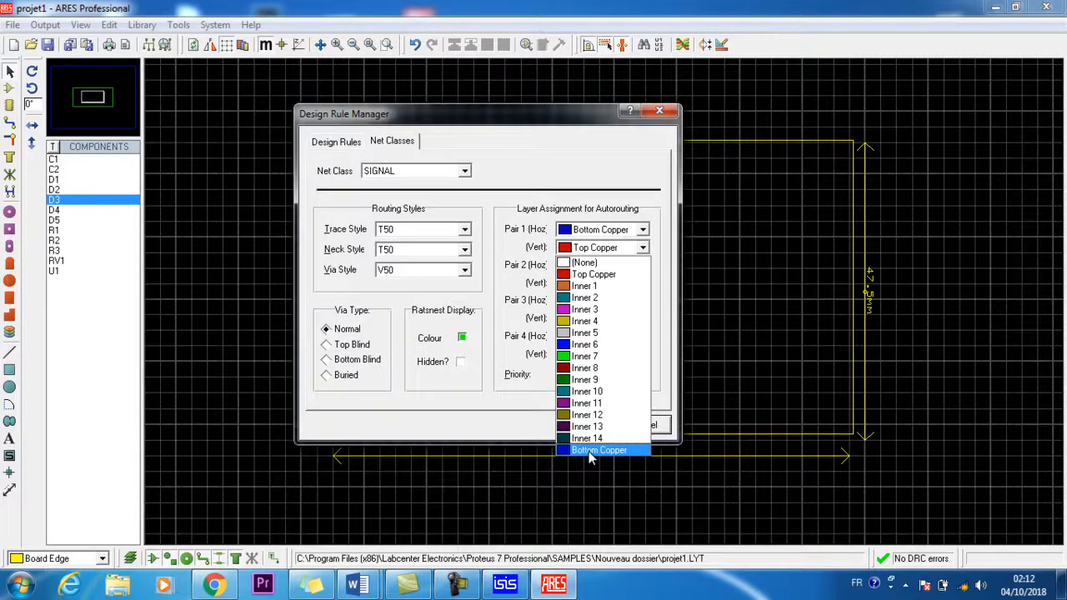
click(588, 450)
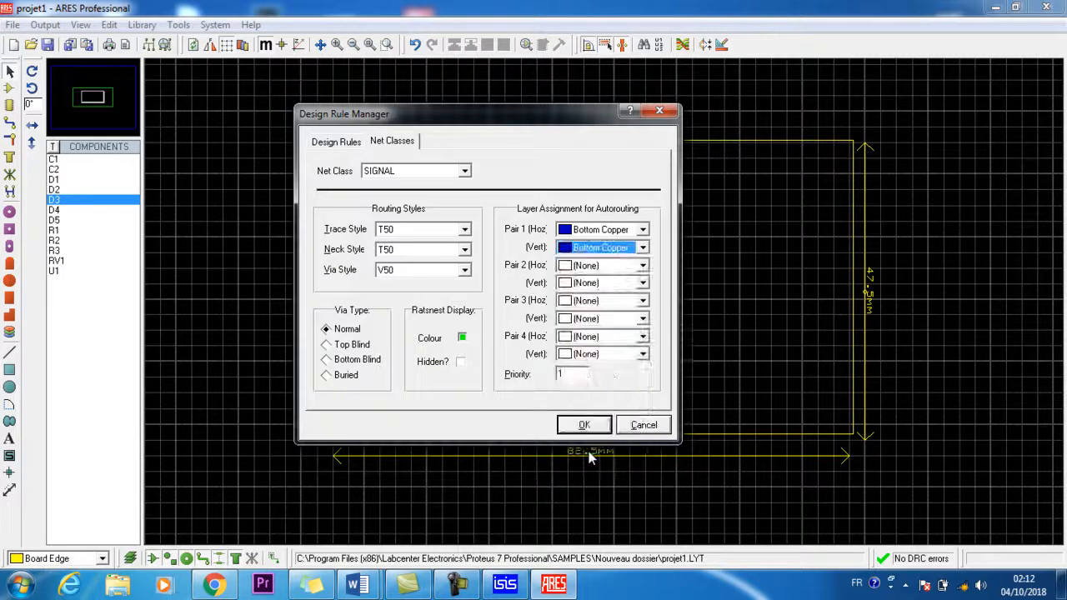
click(465, 229)
mouse_move(466, 300)
mouse_down()
mouse_move(466, 261)
mouse_move(462, 290)
mouse_up()
click(385, 275)
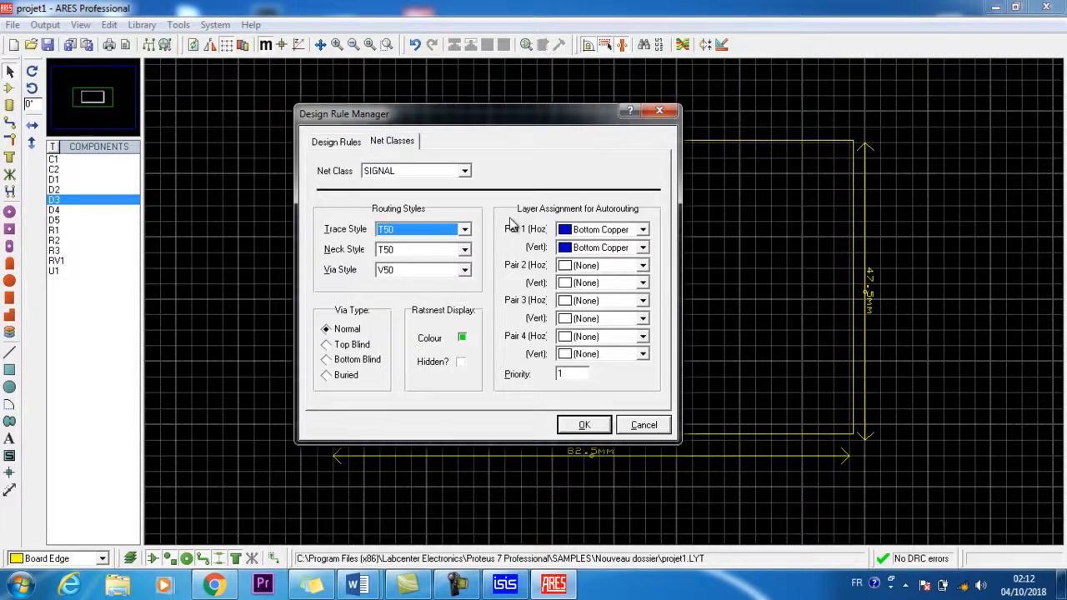
click(583, 425)
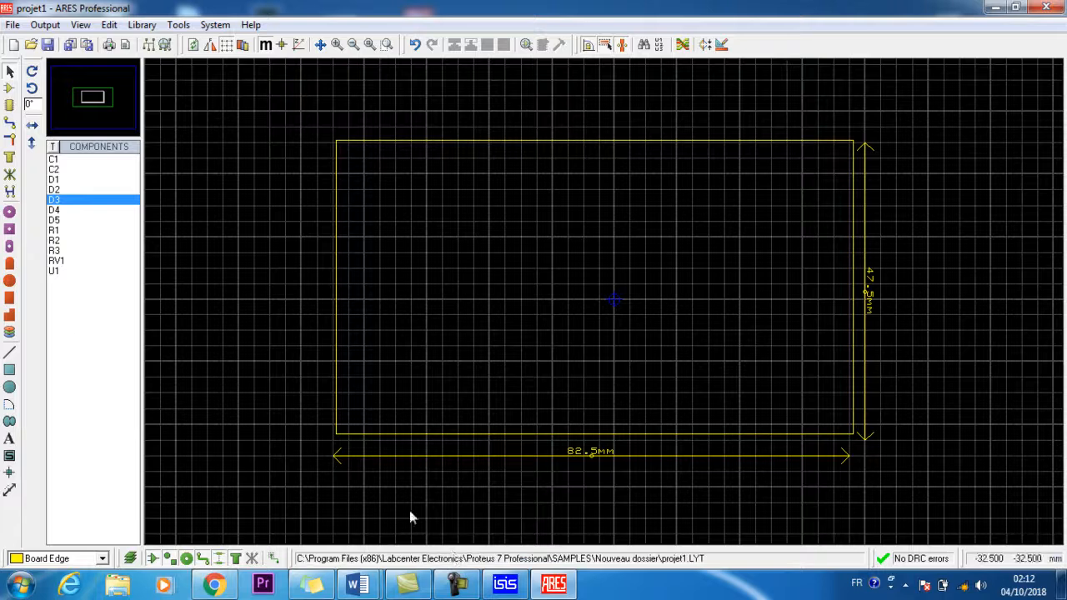
Check the schematic in ISIS, return to ARES and place resistor R2, rotated 90°, inside the board outline near its left edge.
click(492, 586)
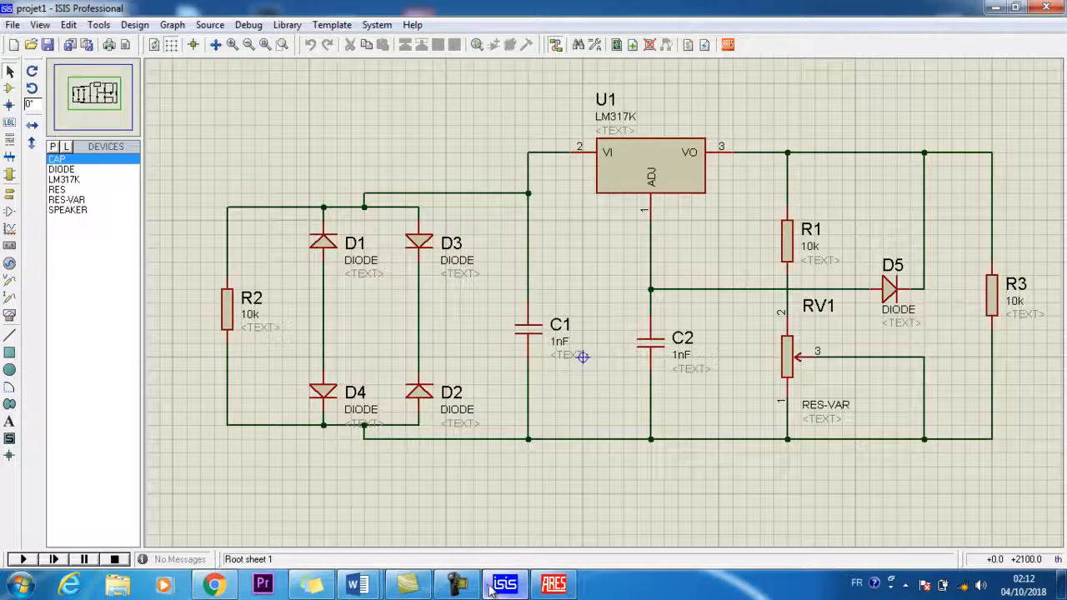
click(554, 585)
click(53, 240)
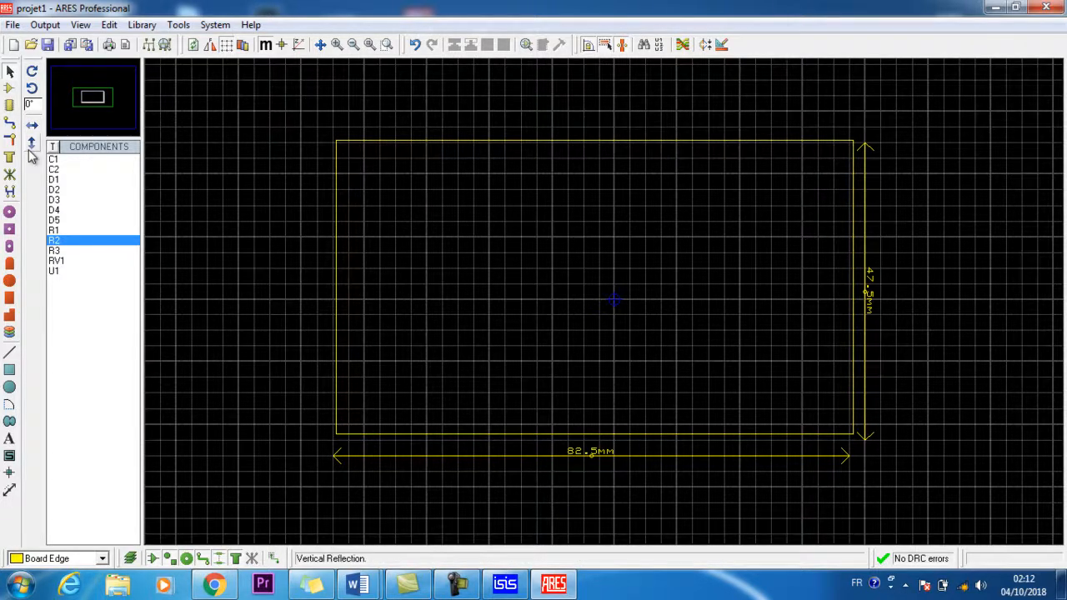
click(9, 88)
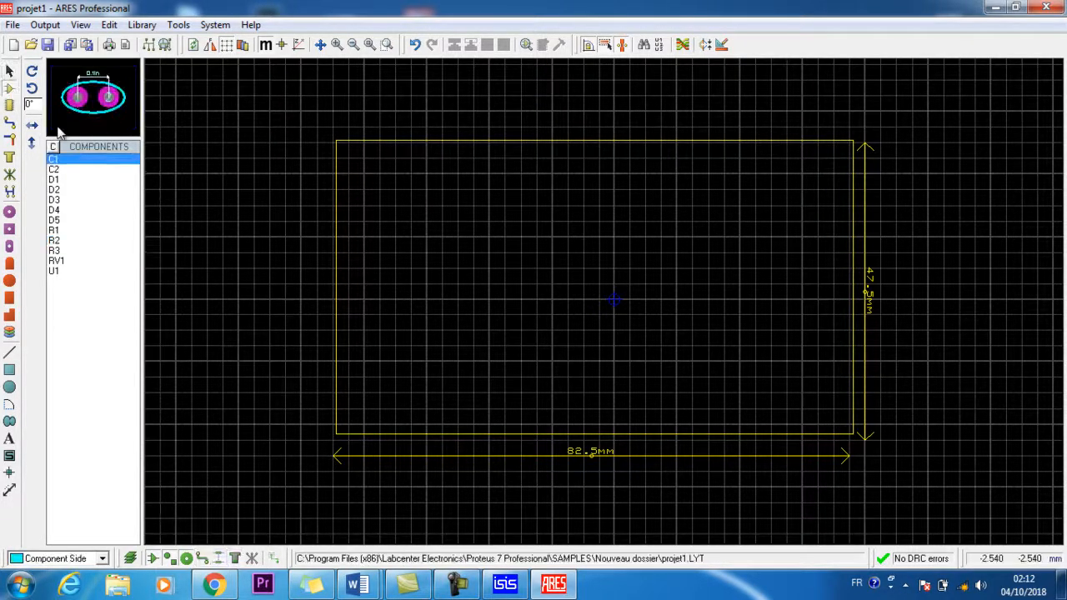
click(55, 242)
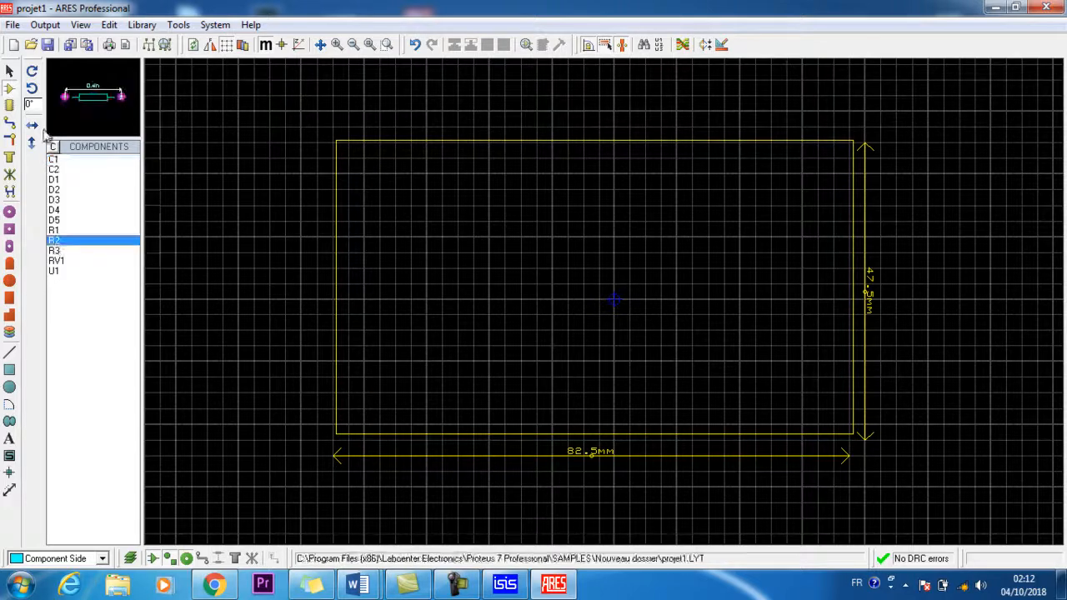
click(32, 88)
drag(369, 275, 375, 298)
click(377, 312)
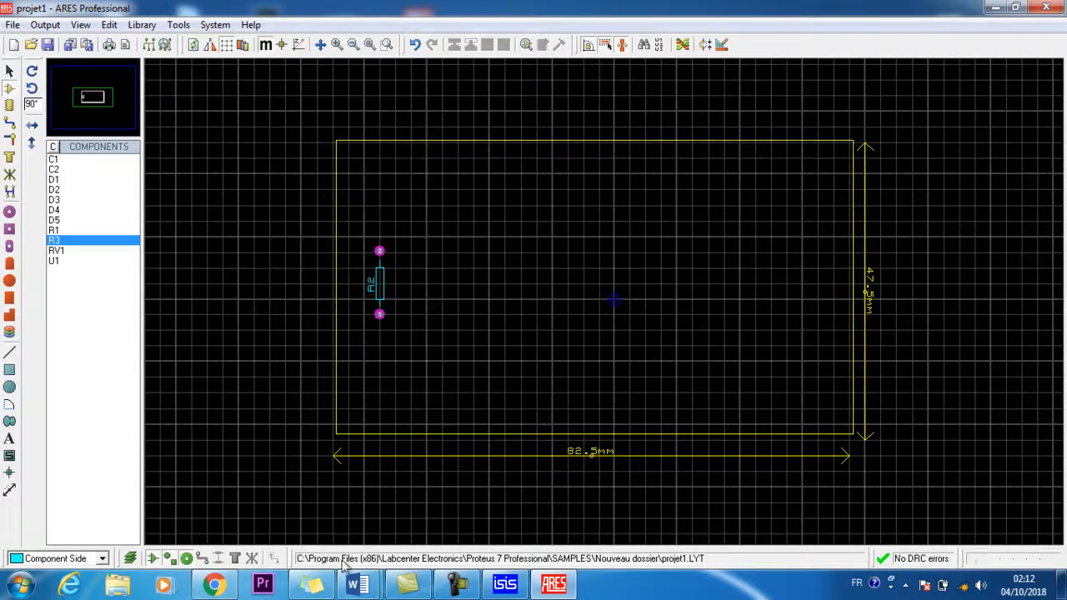
Place diode D1 above and to the right of R2, then rotate it 90° clockwise.
click(53, 179)
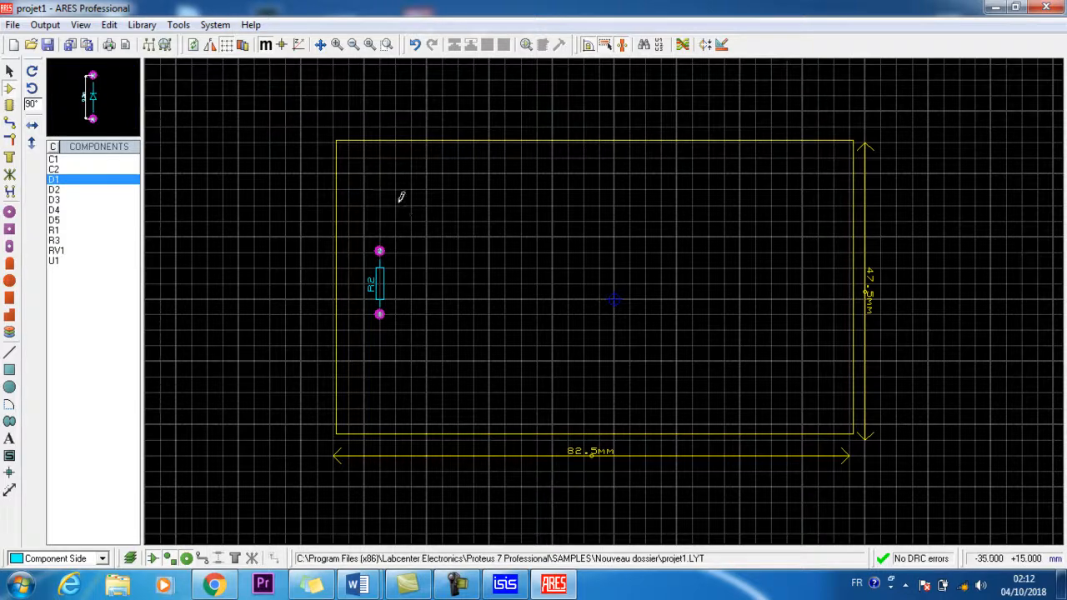
click(457, 196)
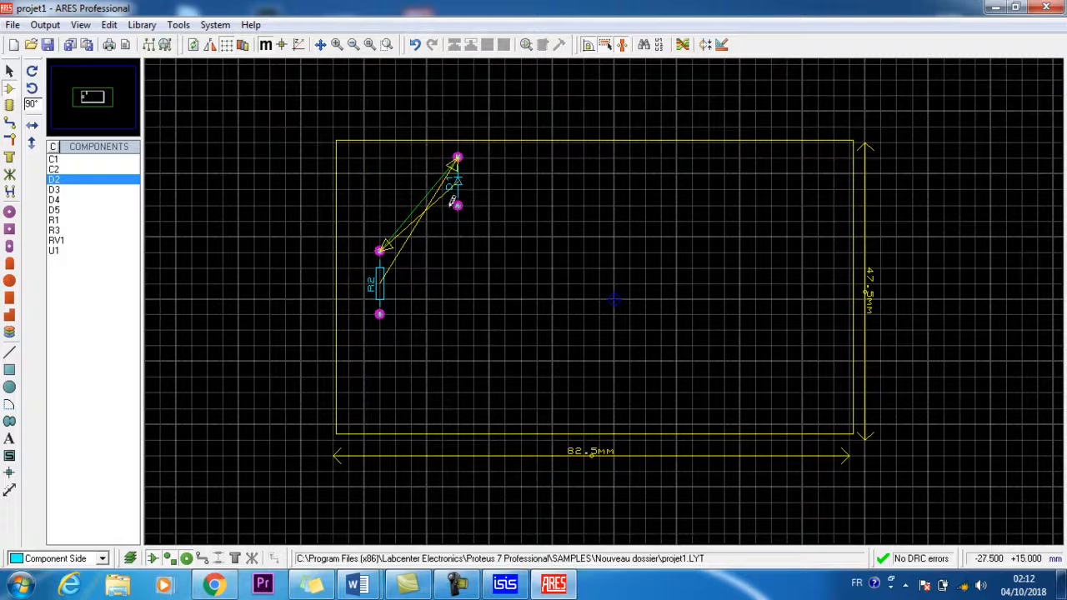
right_click(469, 204)
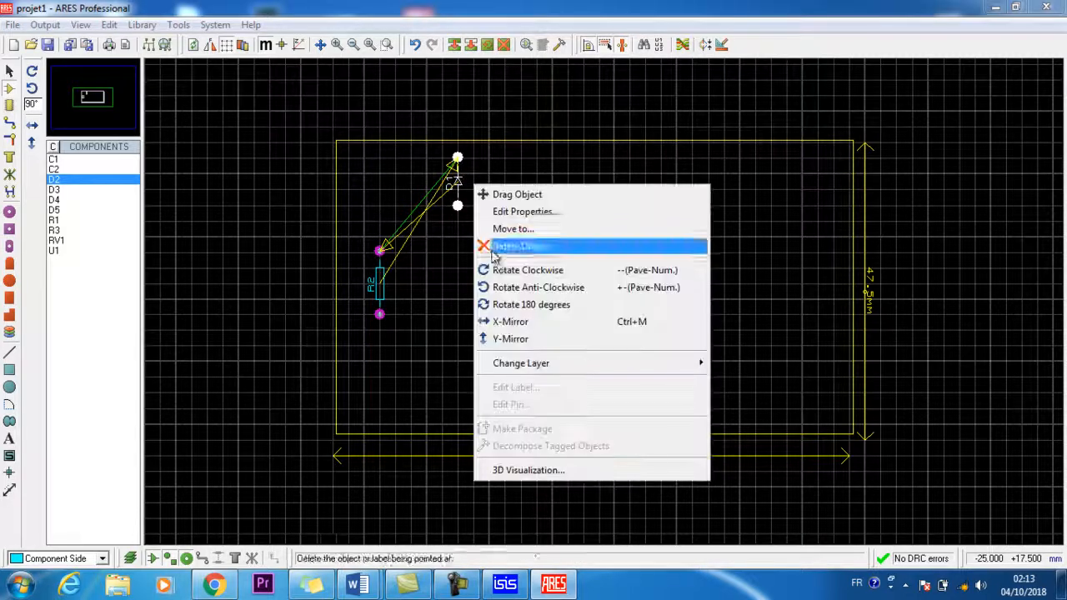
click(508, 270)
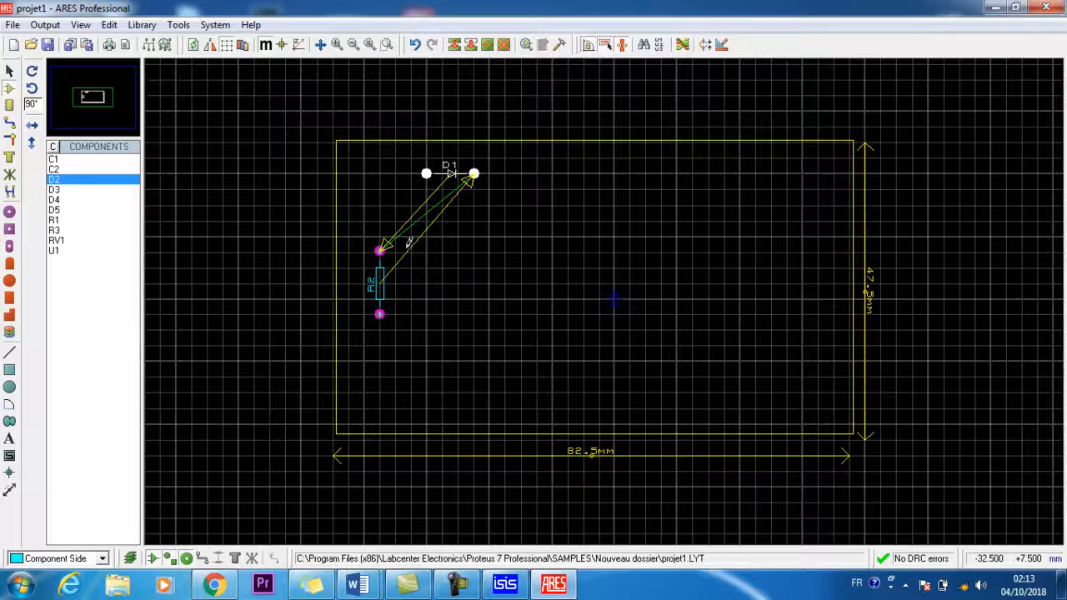
Place diode D2 vertically below and to the right of R2.
click(495, 251)
click(508, 202)
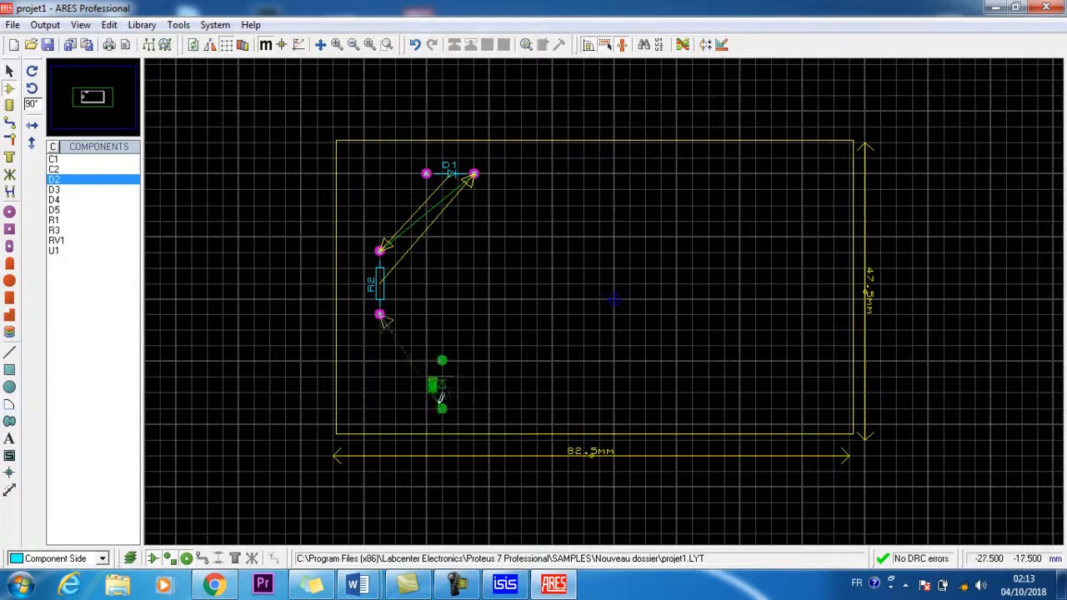
click(456, 373)
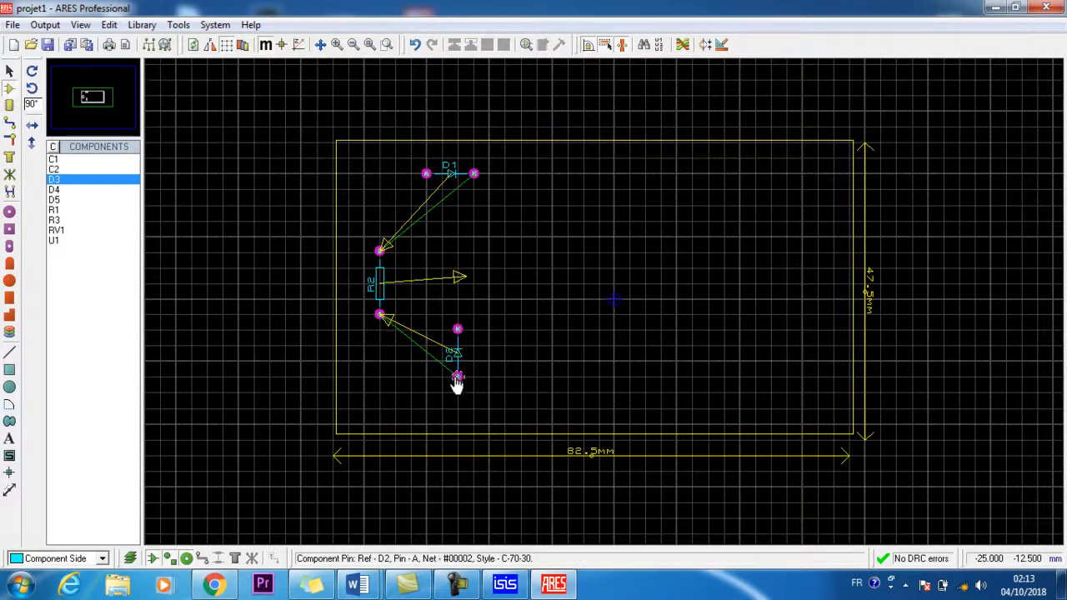
Place diode D3 below and to the right of D1, then rotate it 90° clockwise.
click(500, 240)
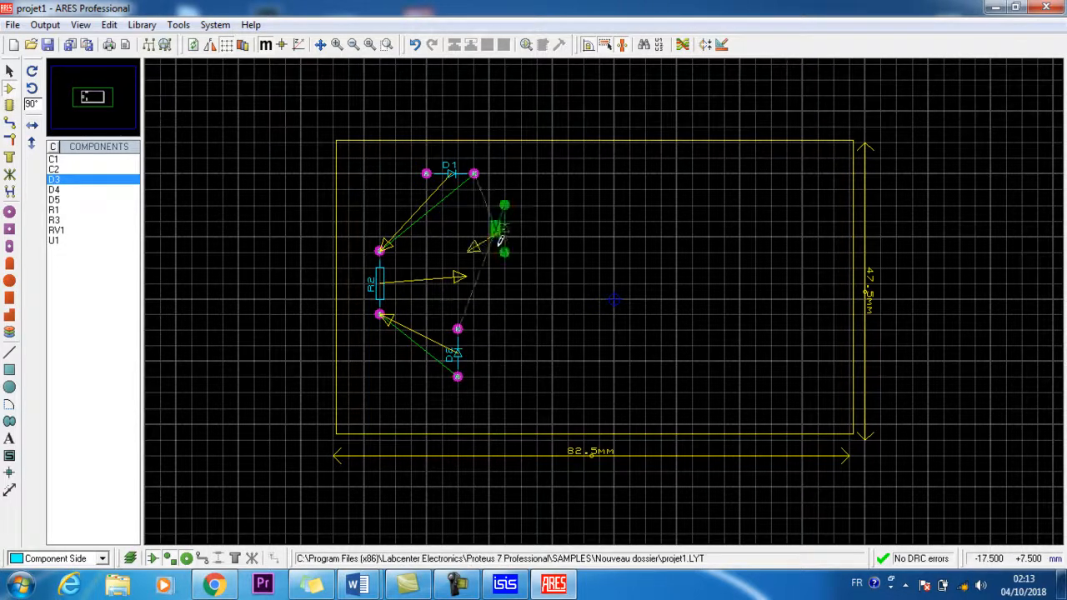
click(501, 240)
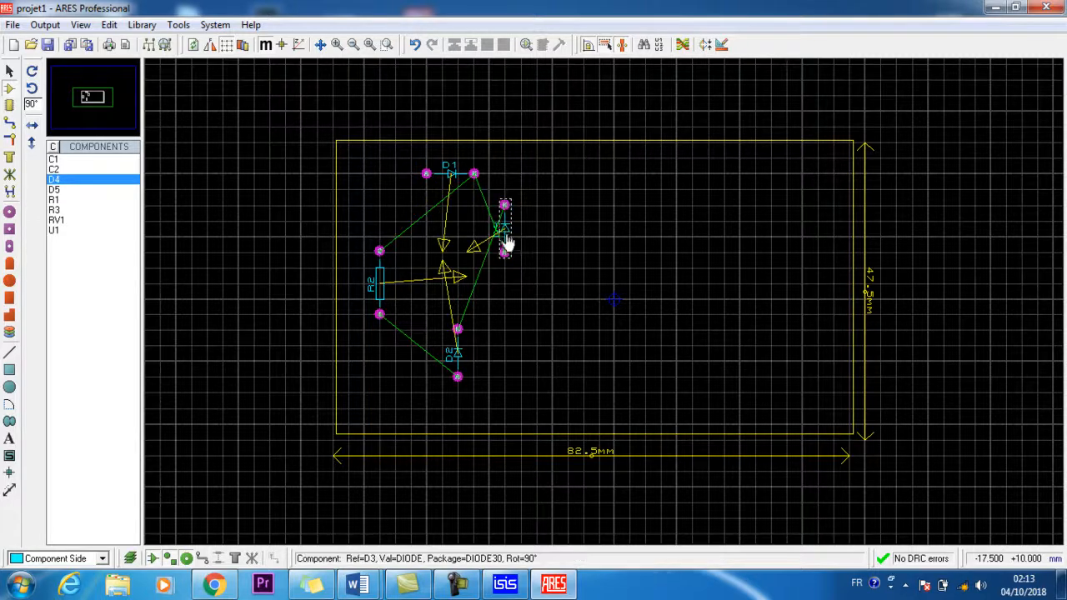
right_click(506, 223)
click(550, 308)
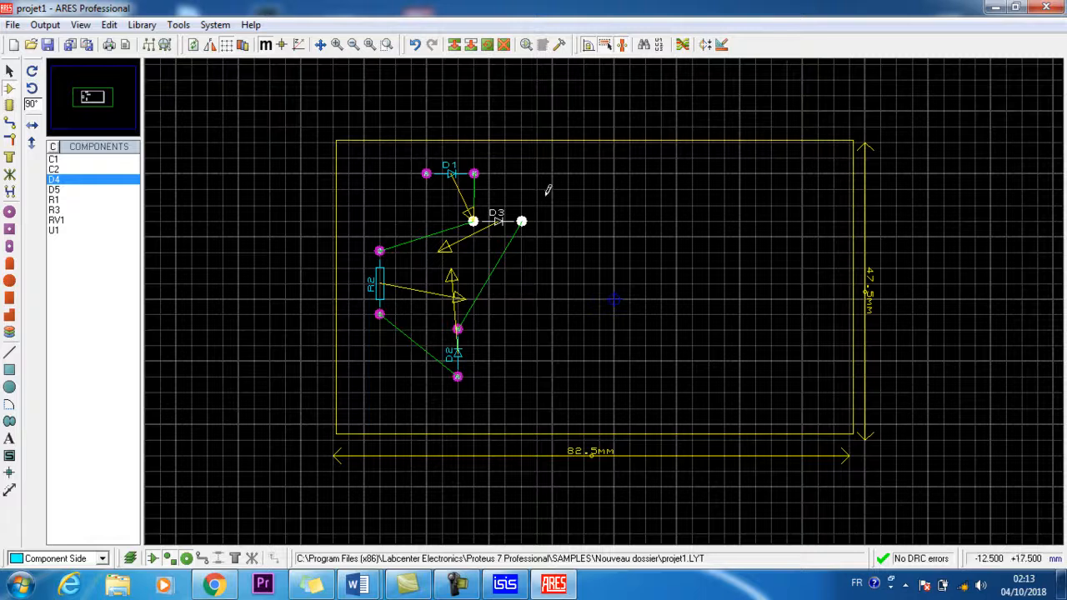
Place diode D4 above R2, to the left of D1, and rotate it 90° clockwise.
click(536, 286)
click(536, 286)
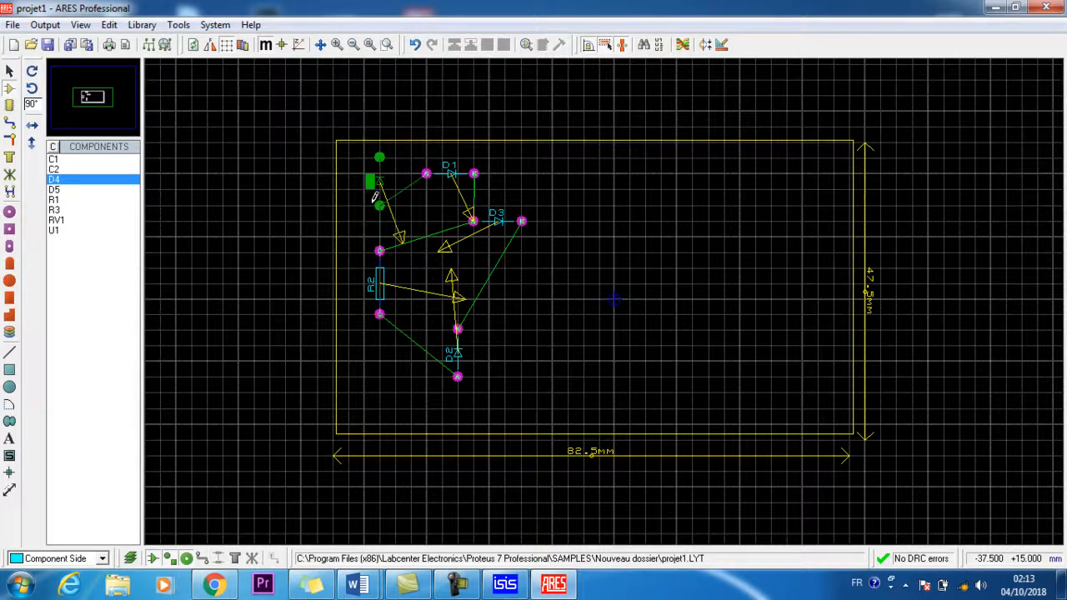
click(376, 194)
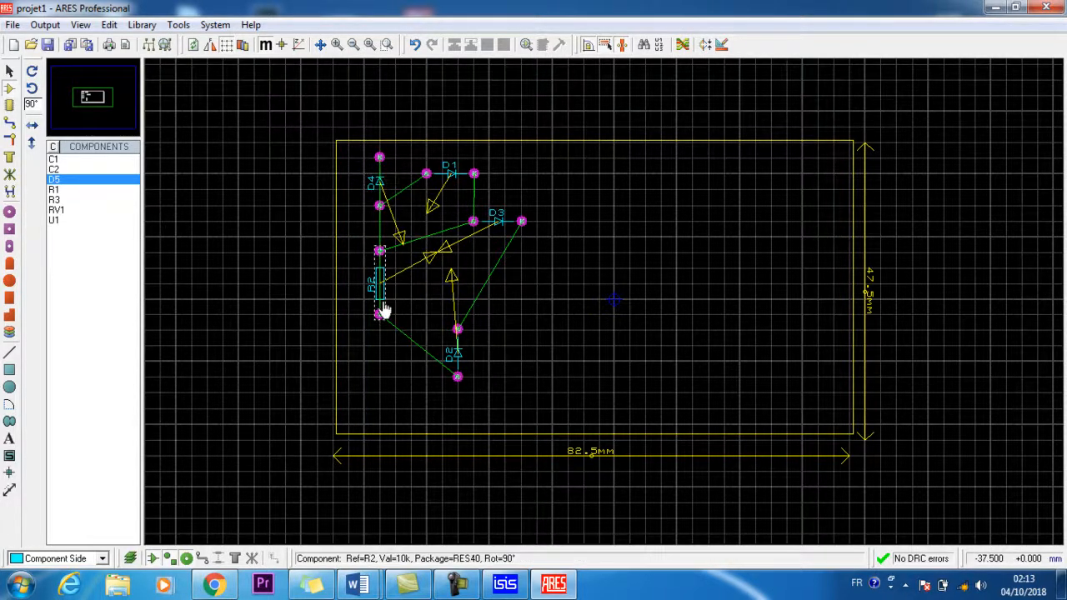
right_click(382, 198)
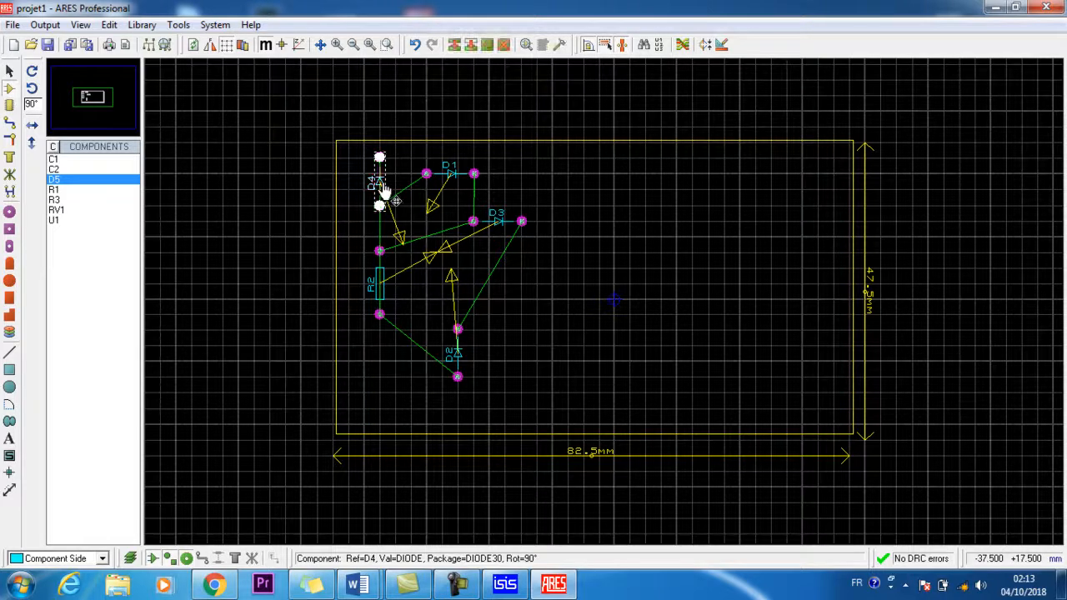
click(423, 260)
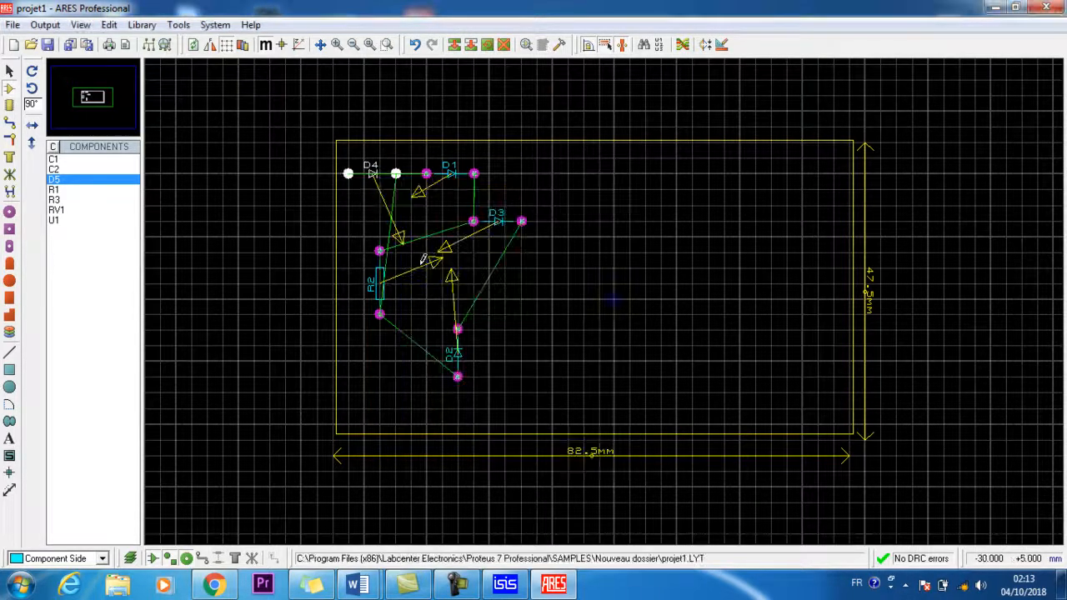
Rotate D4 another 90° clockwise and move it inside the board outline's upper-left corner, with its upper pad level with D1.
right_click(350, 173)
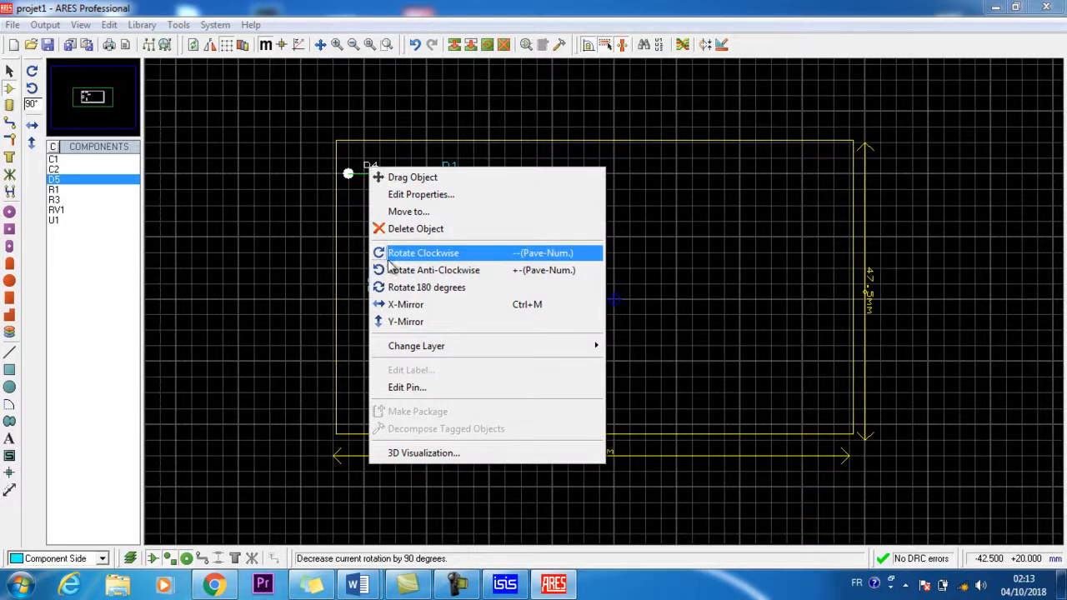
click(389, 255)
click(526, 324)
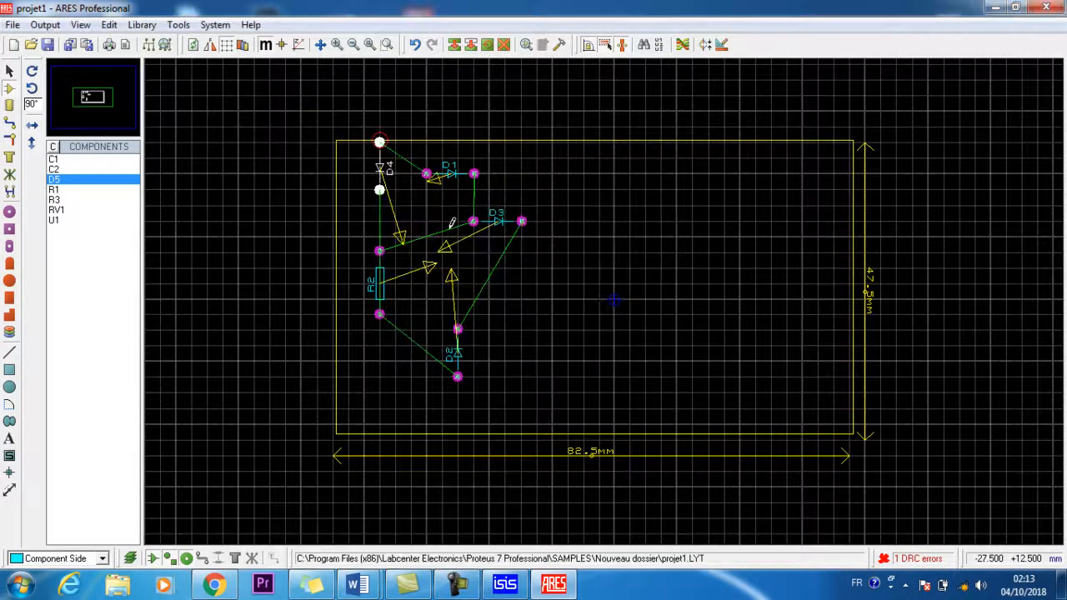
click(382, 182)
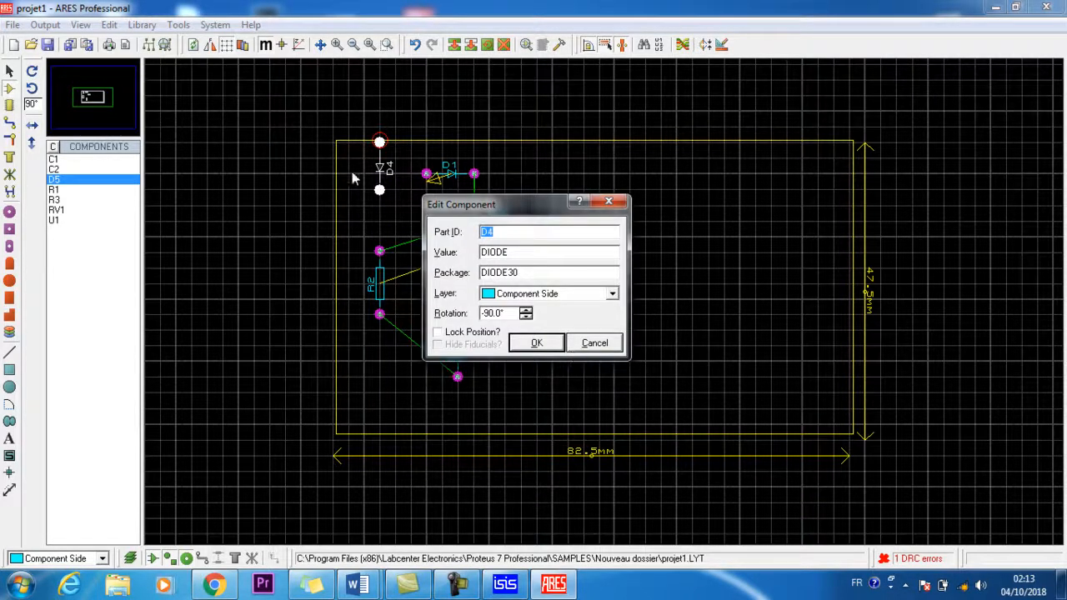
click(594, 343)
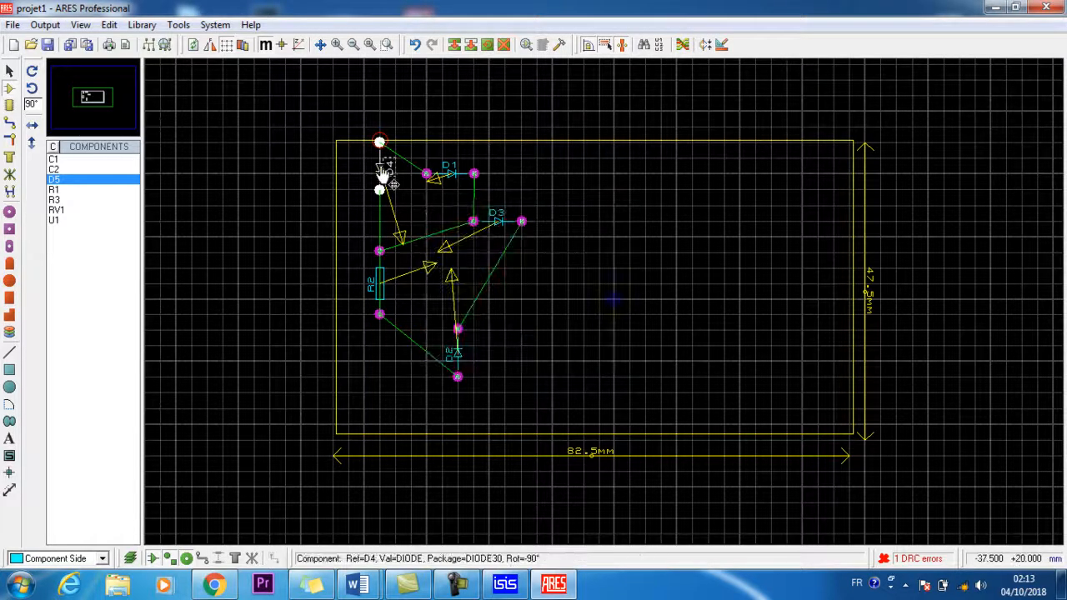
drag(381, 167, 366, 192)
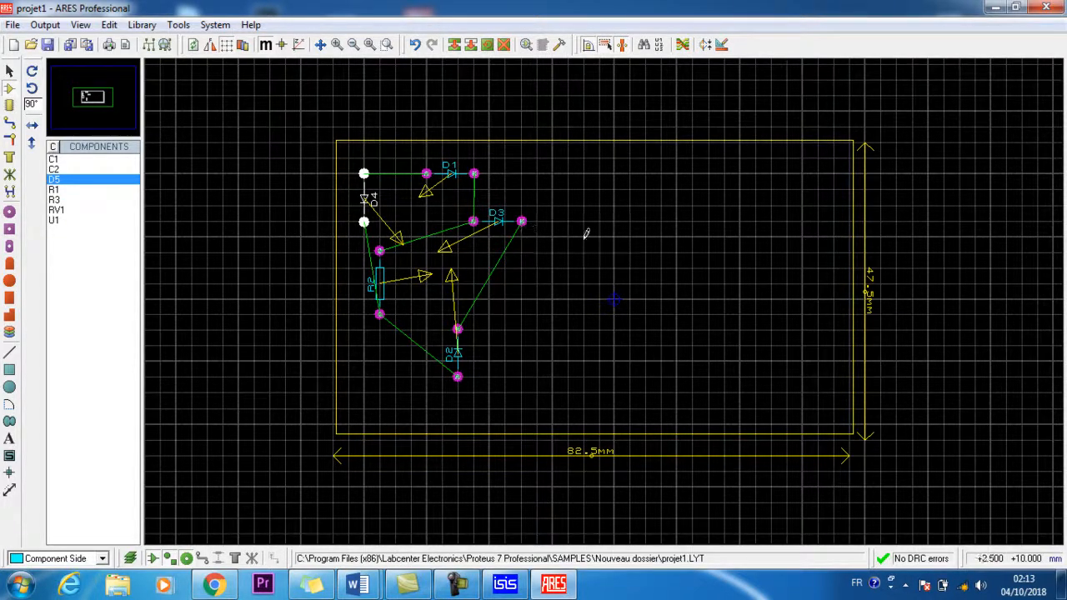
Check the schematic in ISIS, return to ARES and place capacitor C1 to the right of the diodes, near mid-height of the board.
click(504, 583)
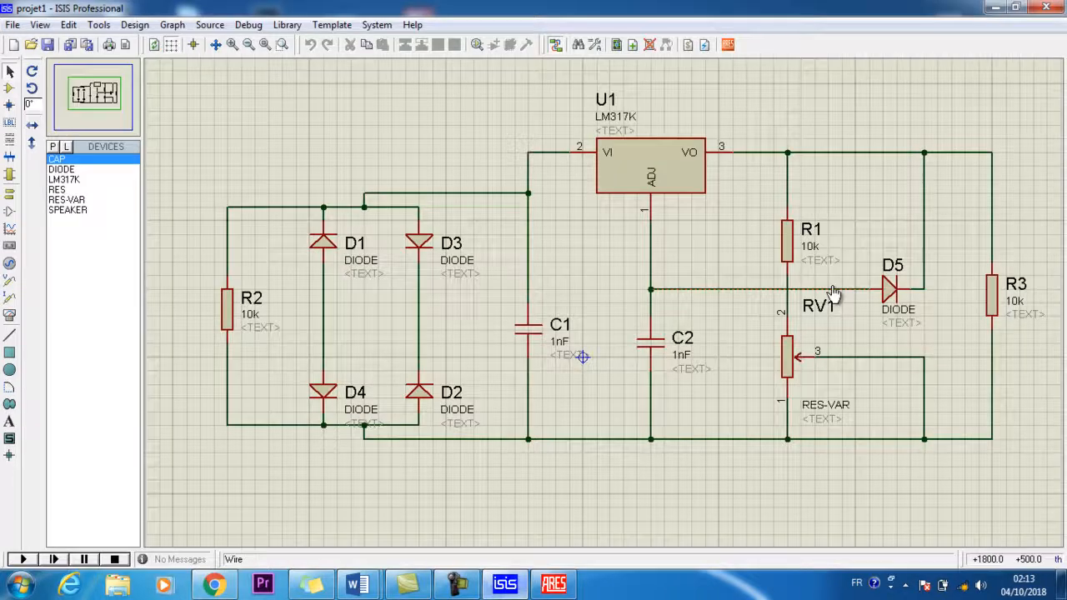
click(553, 583)
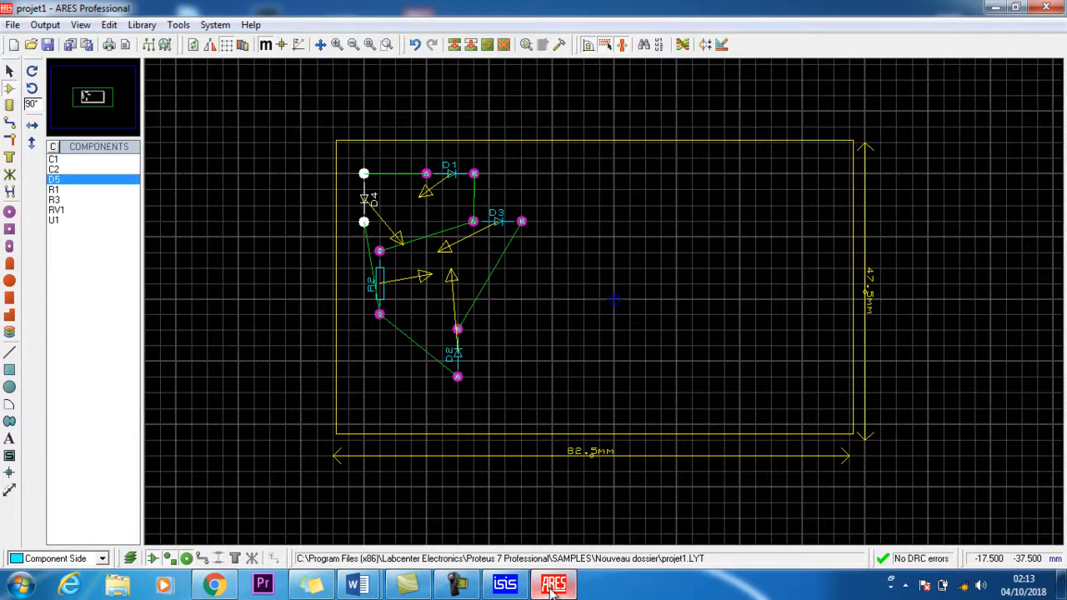
click(509, 585)
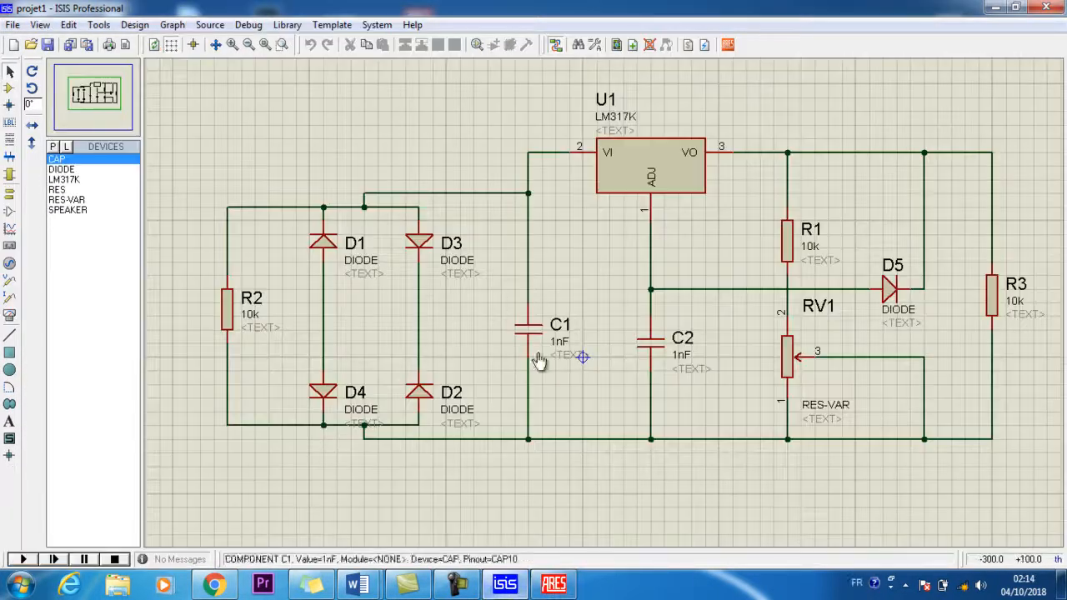
click(554, 583)
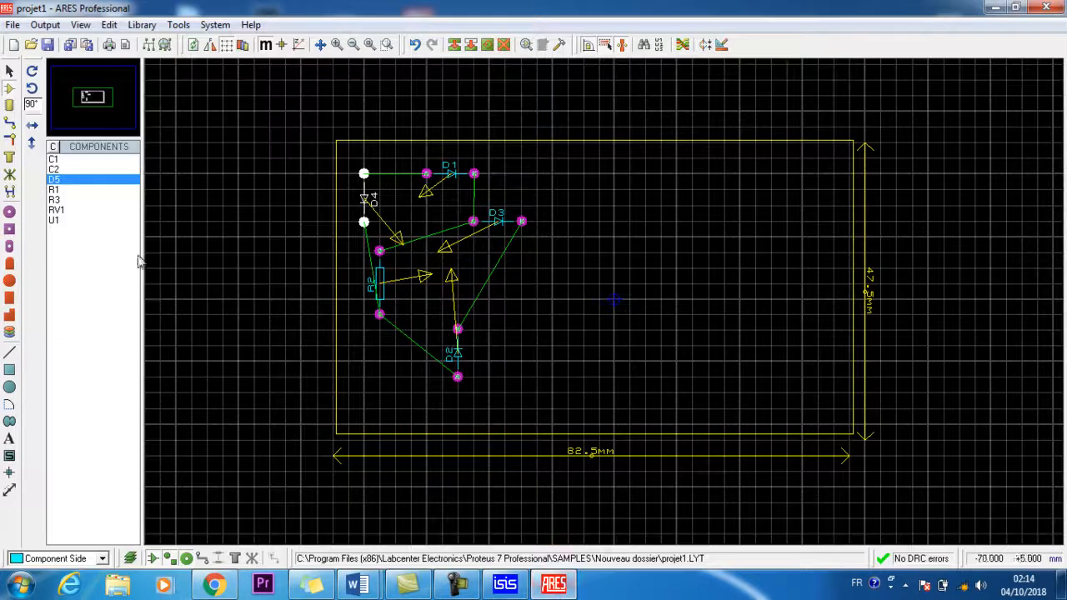
click(52, 159)
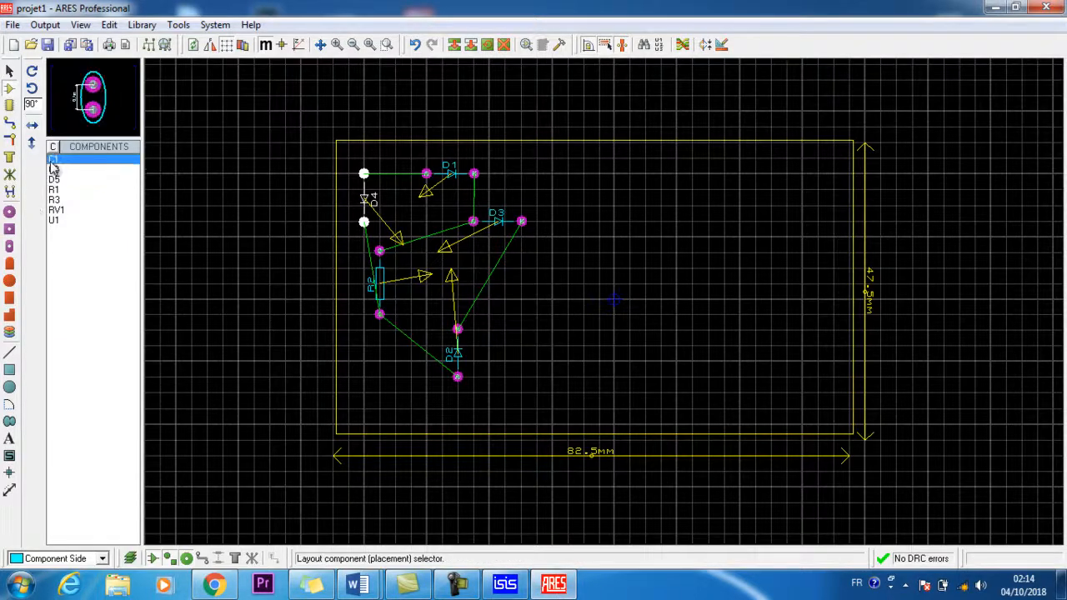
click(585, 242)
click(588, 239)
drag(587, 239, 557, 294)
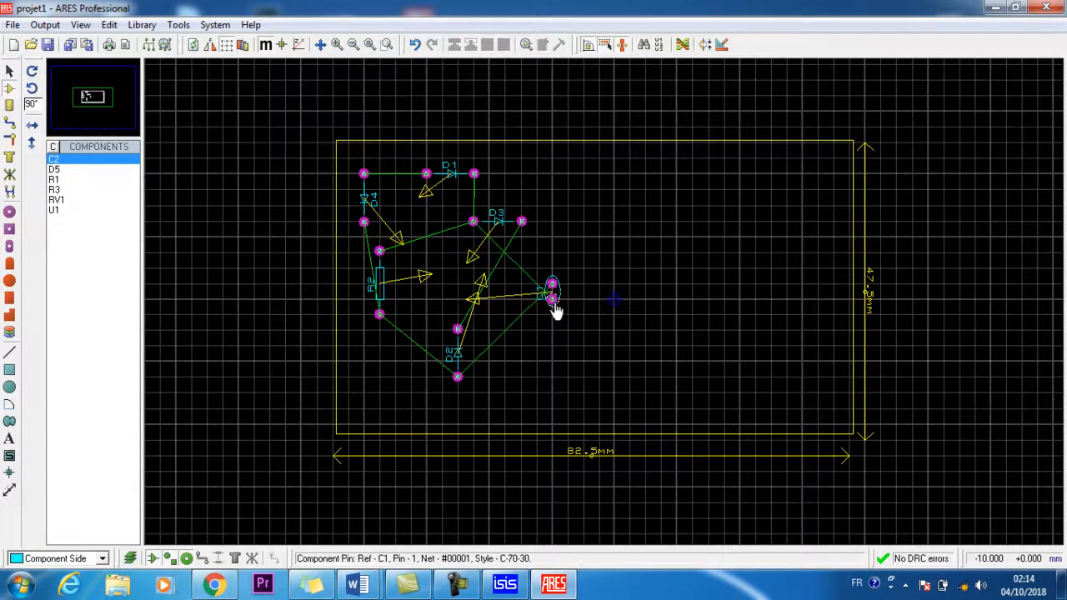
Rotate capacitor C1 clockwise by 90° twice.
right_click(551, 295)
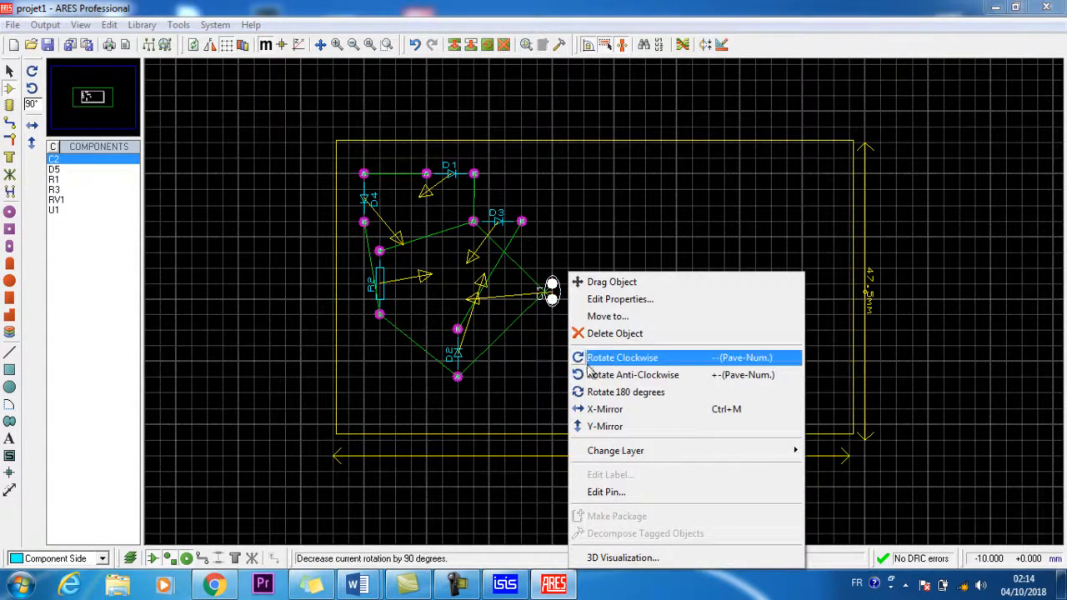
click(622, 357)
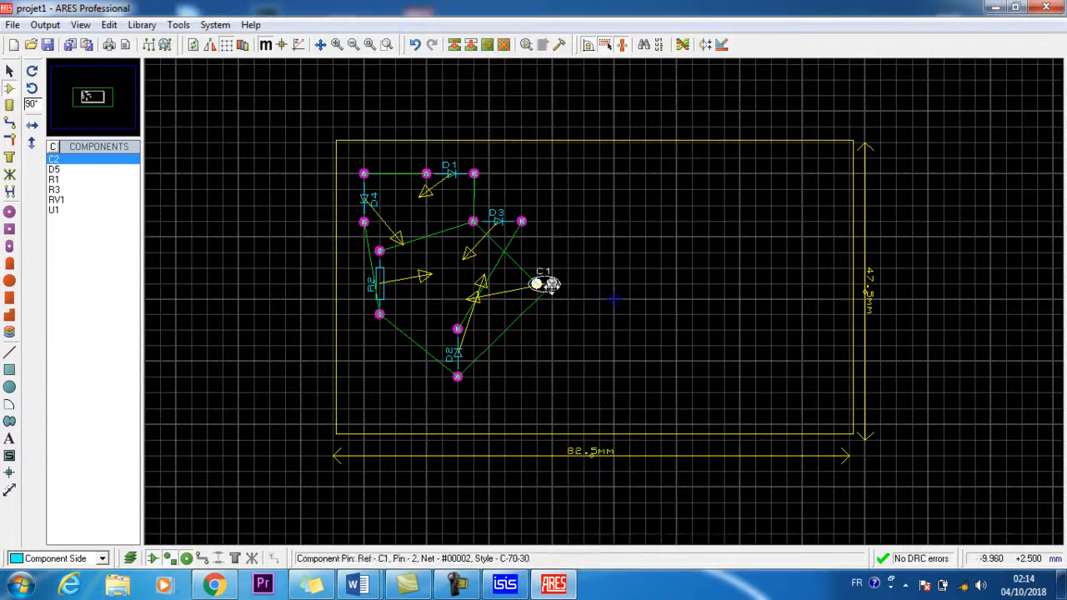
right_click(551, 284)
click(589, 357)
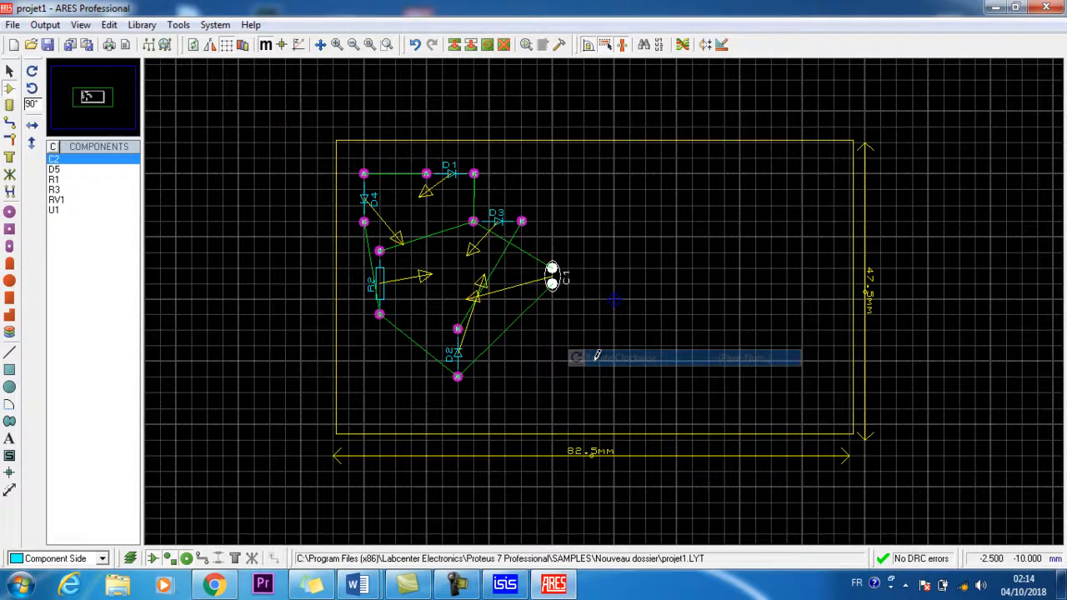
Check U1 in the ISIS schematic, return to ARES and place regulator U1 in the lower-right area of the board.
click(558, 577)
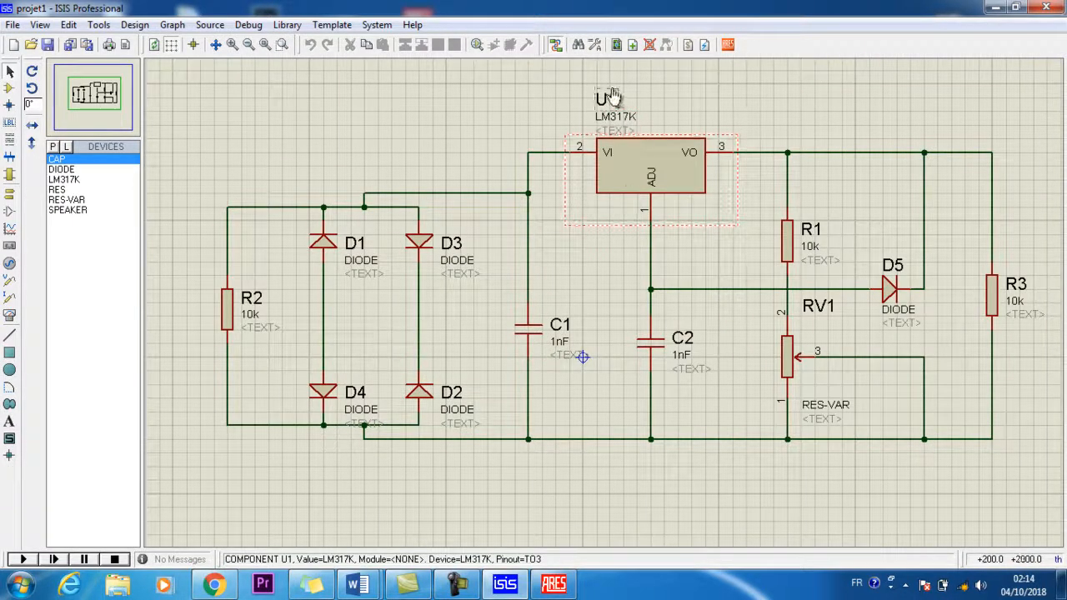
click(505, 584)
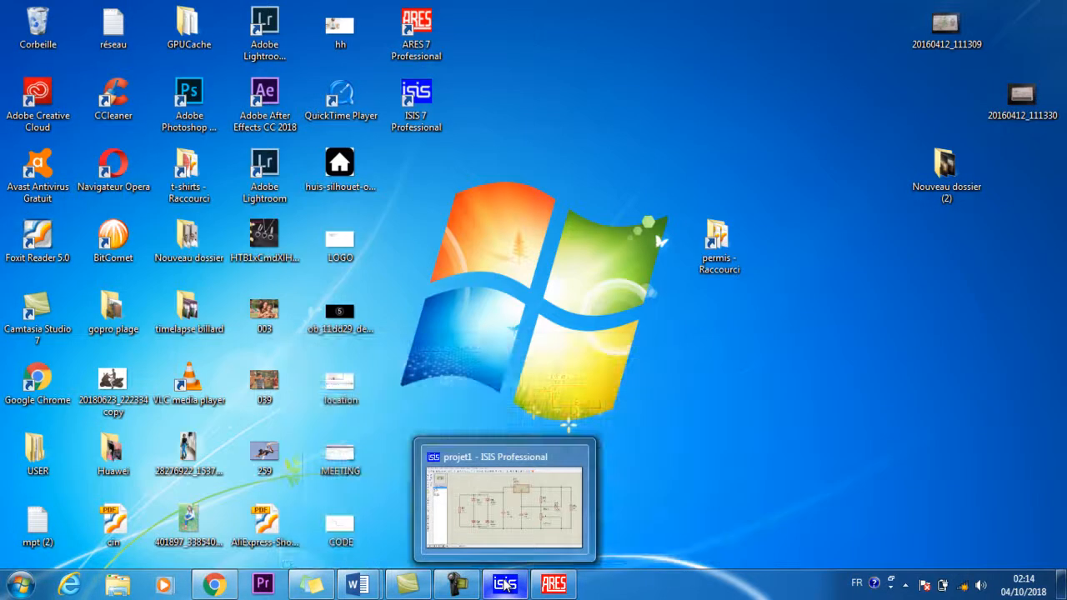
click(525, 586)
click(555, 584)
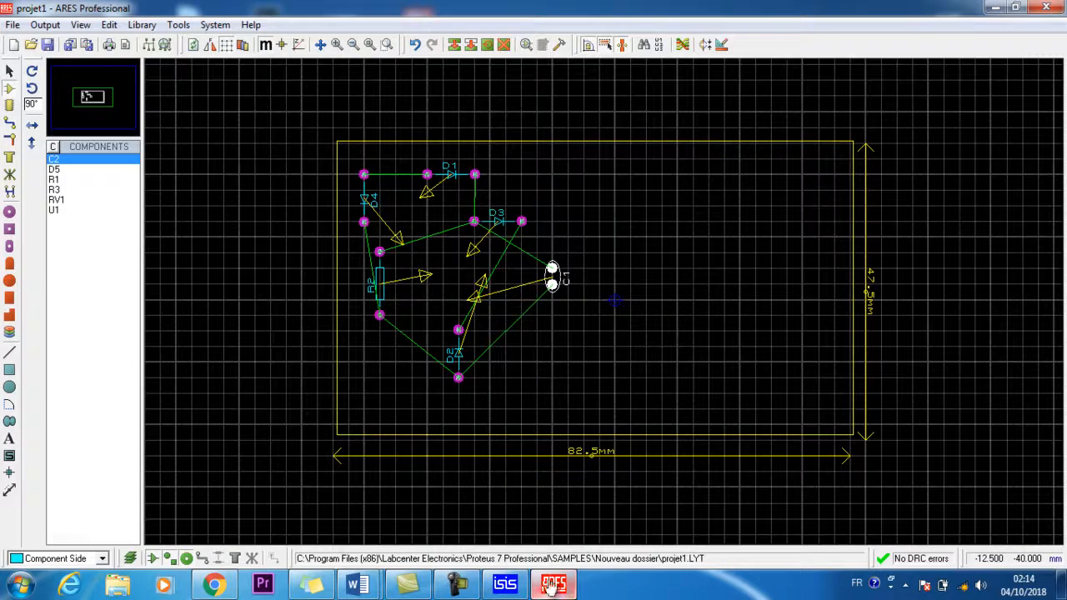
click(55, 210)
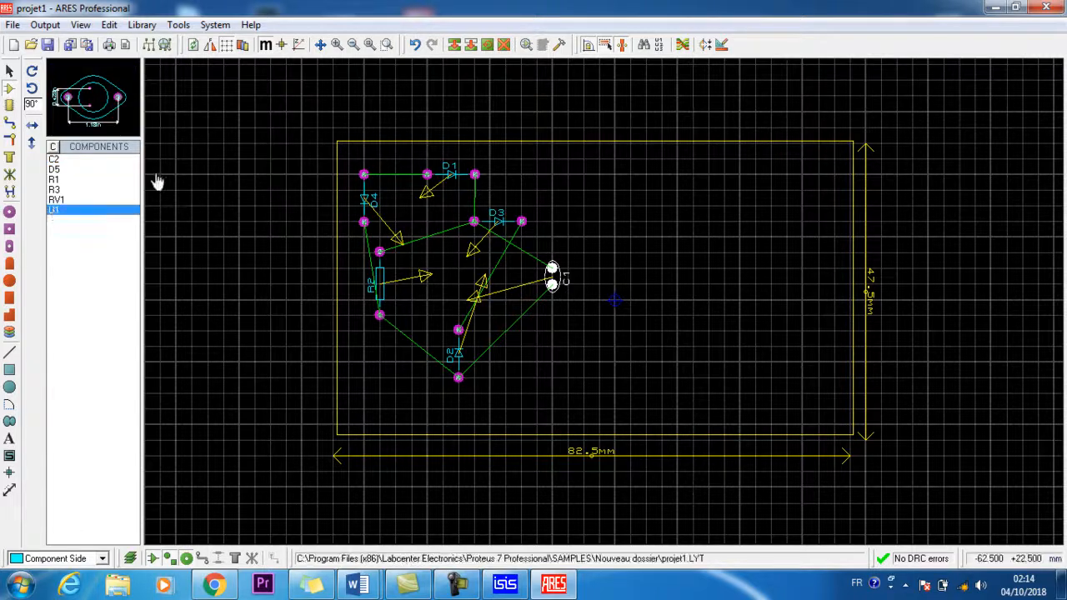
click(626, 224)
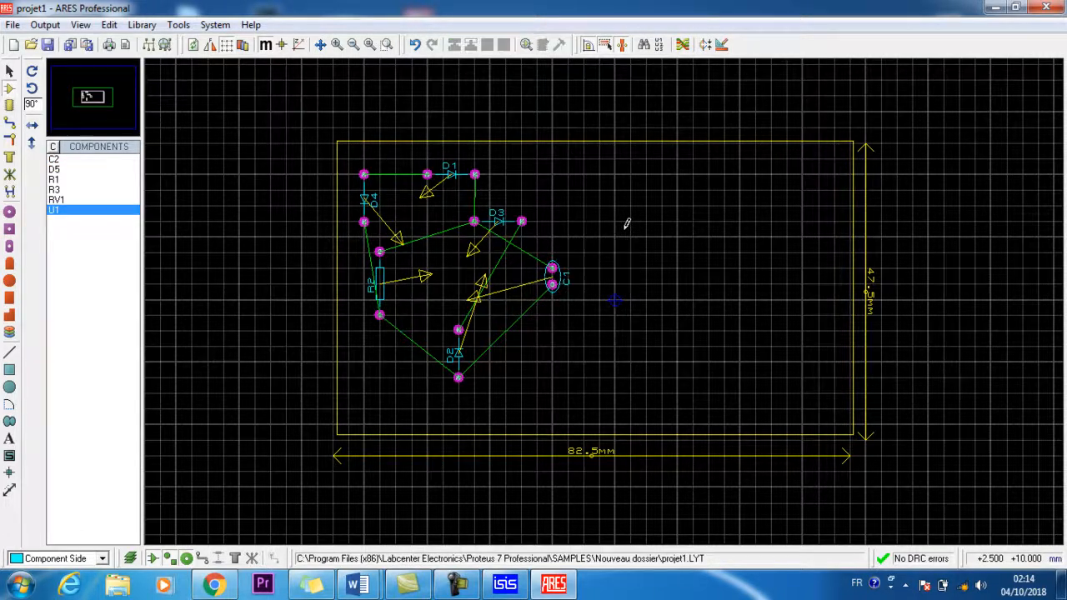
click(690, 235)
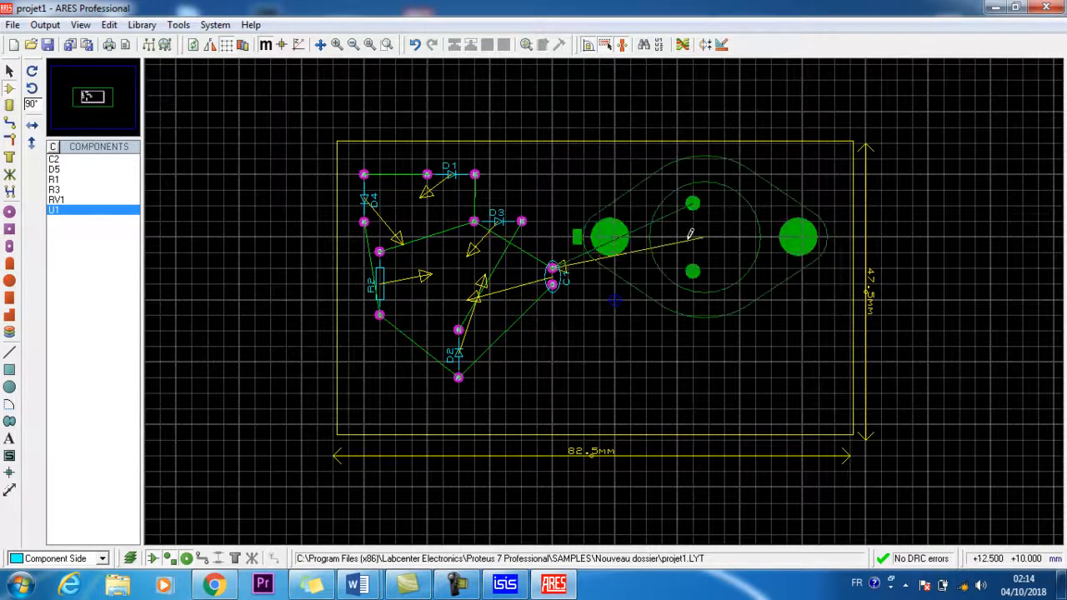
click(710, 337)
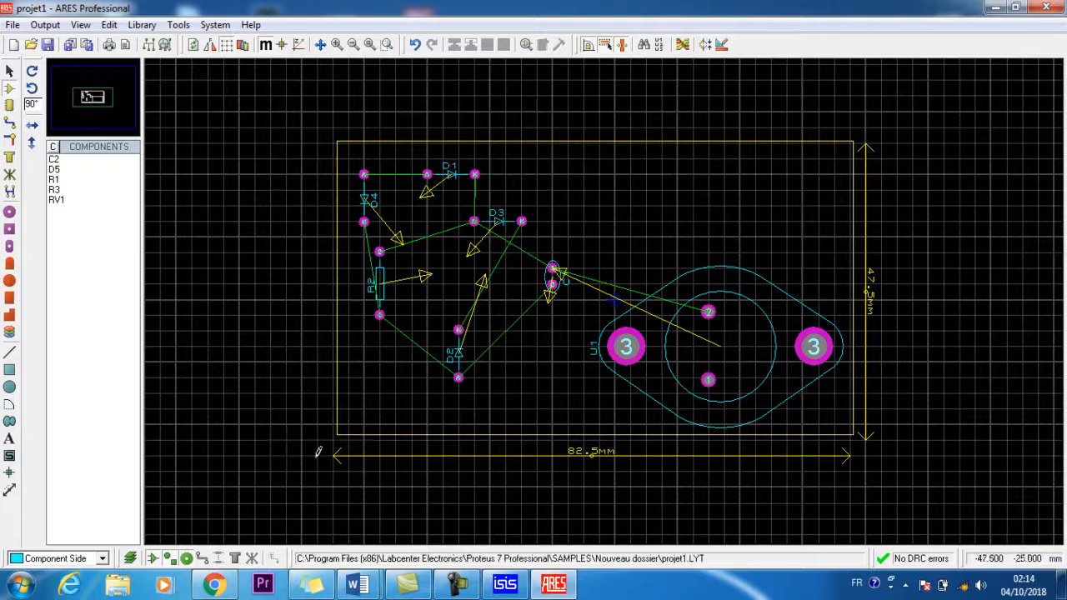
Check the ISIS schematic, return to ARES and place capacitor C2 near the middle of the board's upper edge, rotated 90° clockwise.
click(506, 584)
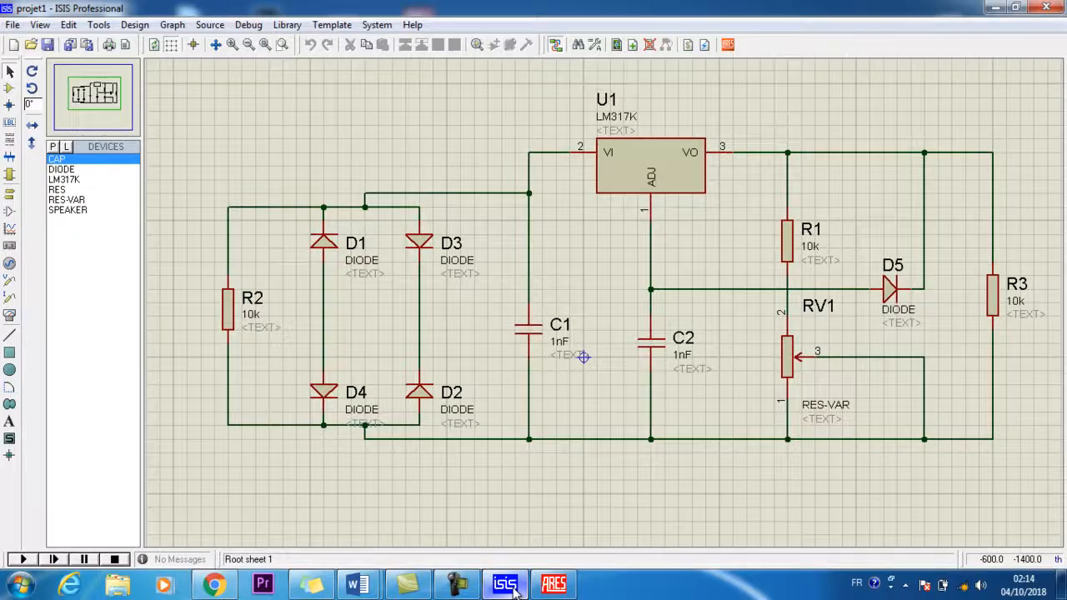
click(553, 585)
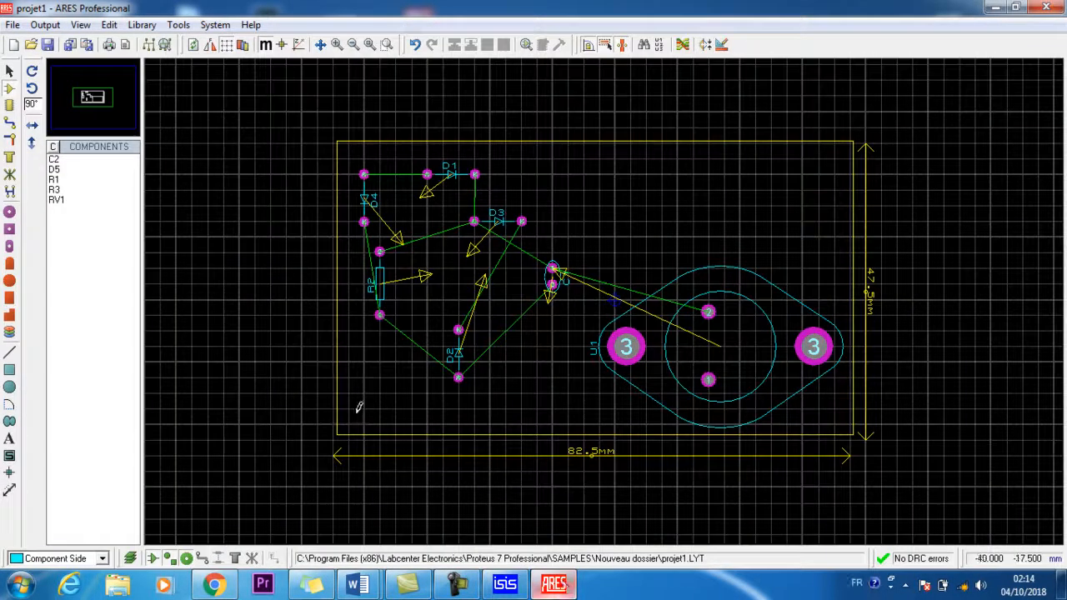
click(54, 159)
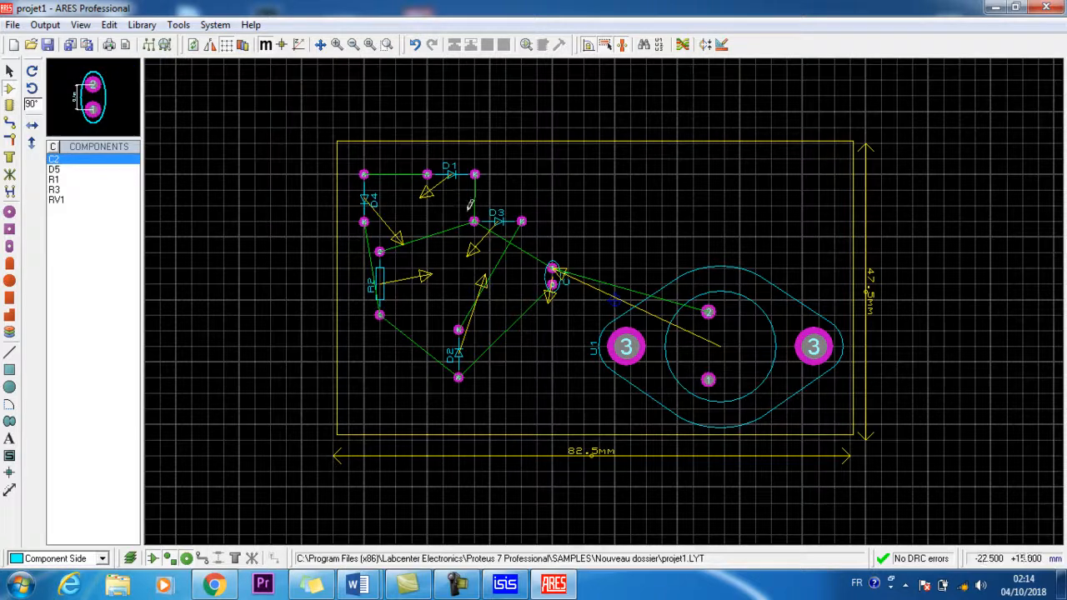
click(658, 209)
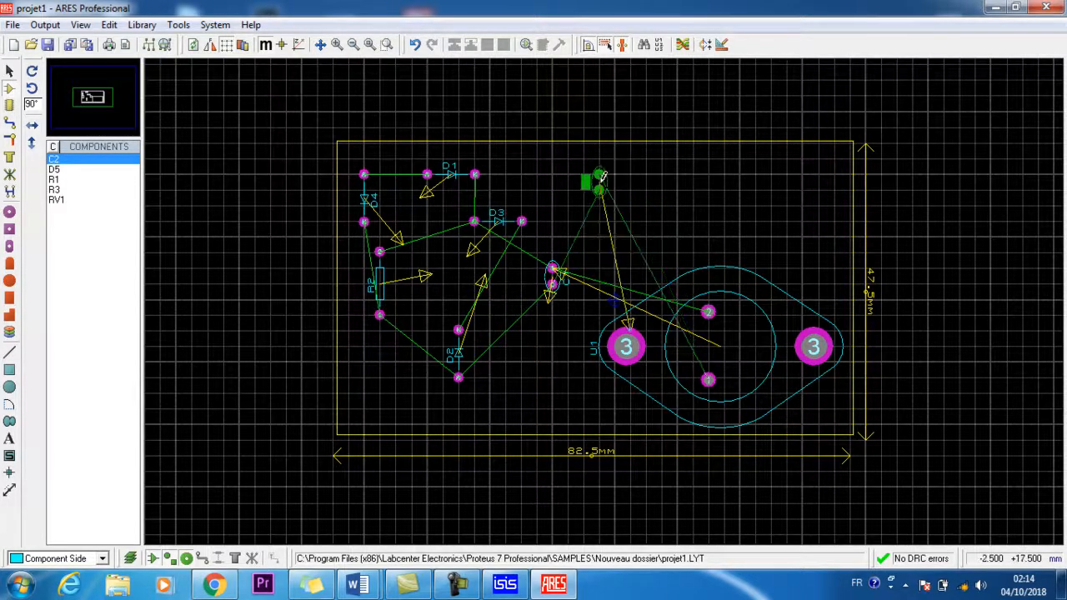
click(614, 175)
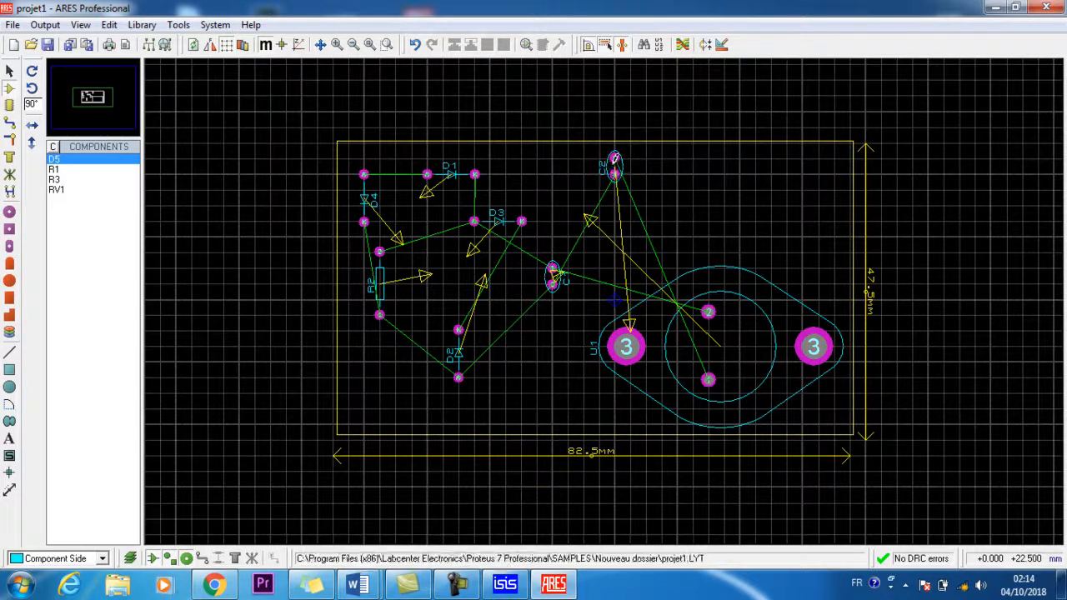
right_click(613, 171)
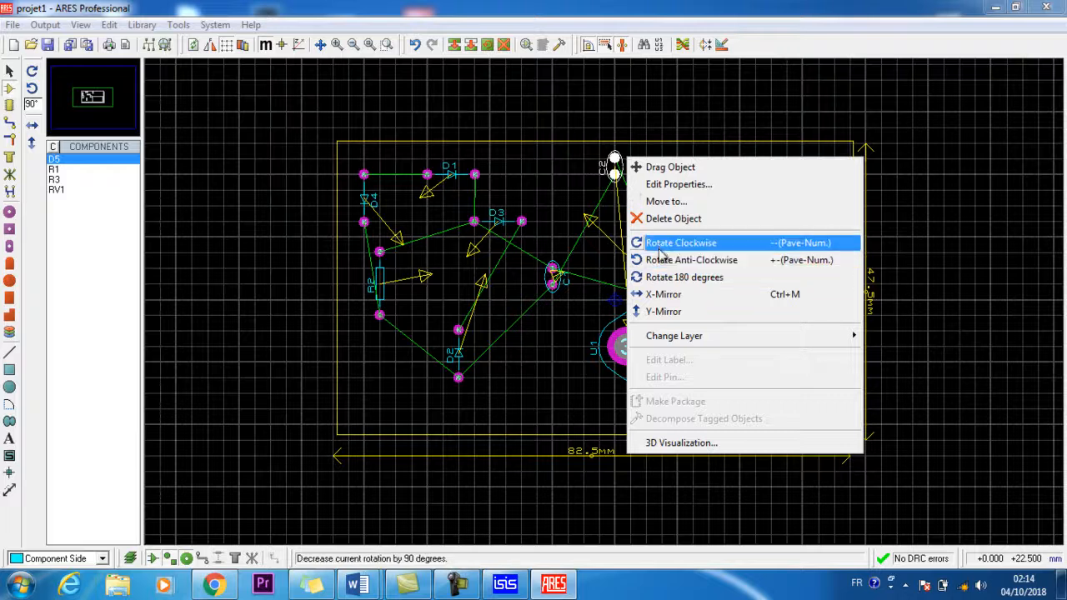
click(660, 243)
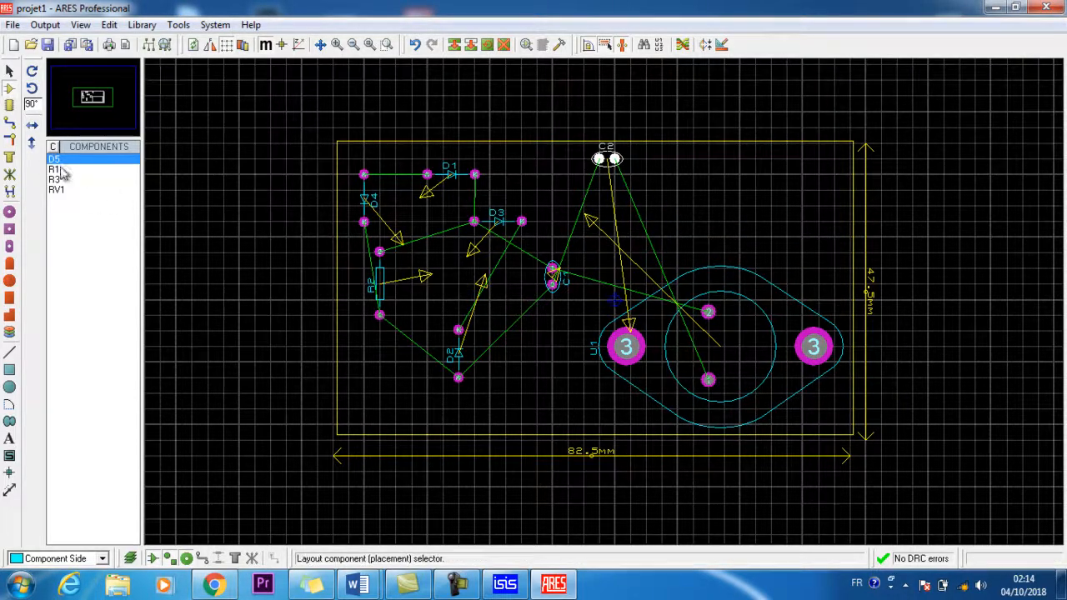
Check the ISIS schematic, return to ARES and place resistor R1 vertically to the right of C2, near the board's upper edge.
click(504, 584)
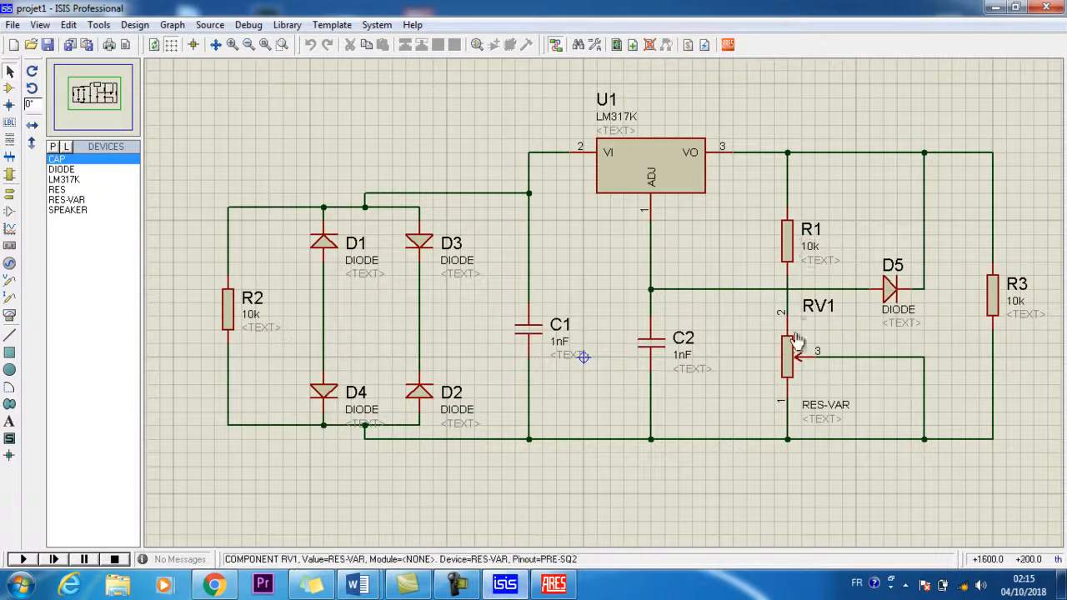
click(557, 587)
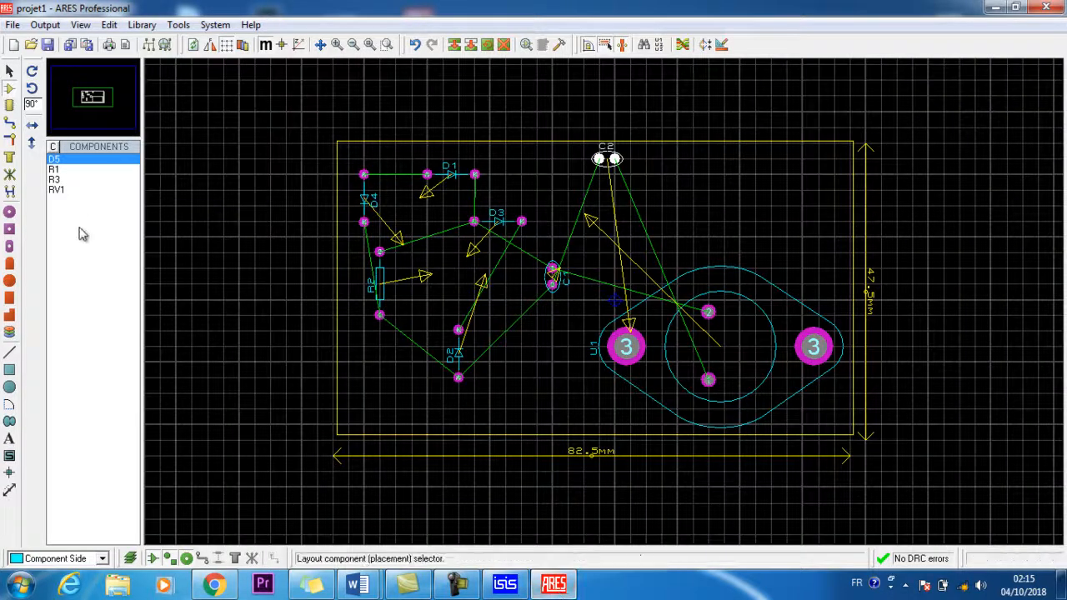
click(55, 171)
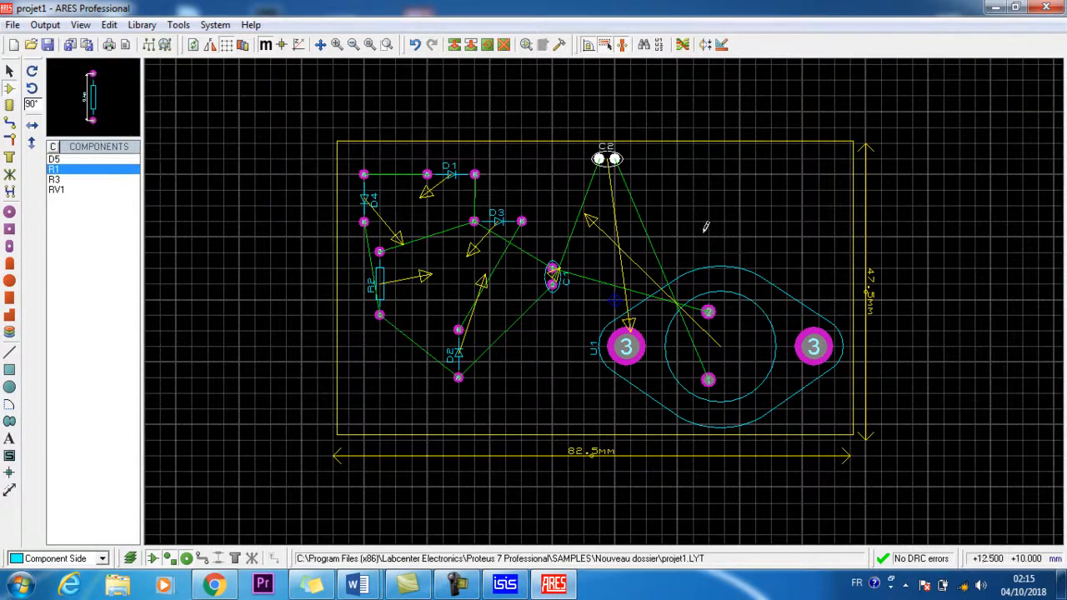
click(705, 177)
click(722, 170)
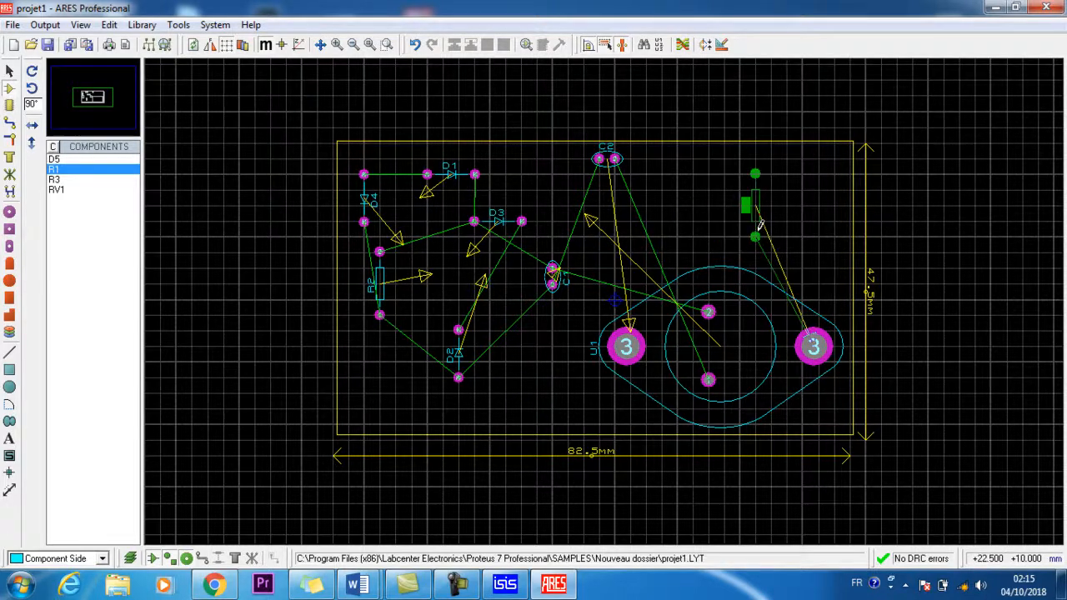
click(695, 225)
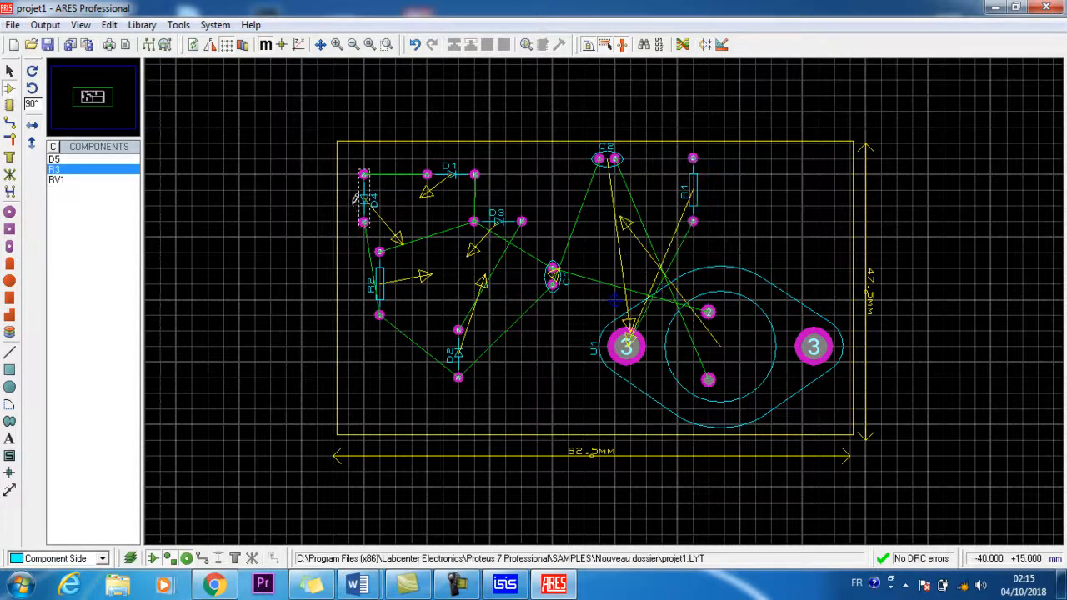
Place RV1 in the board's upper-right corner and diode D5 vertically between D2 and U1.
click(59, 179)
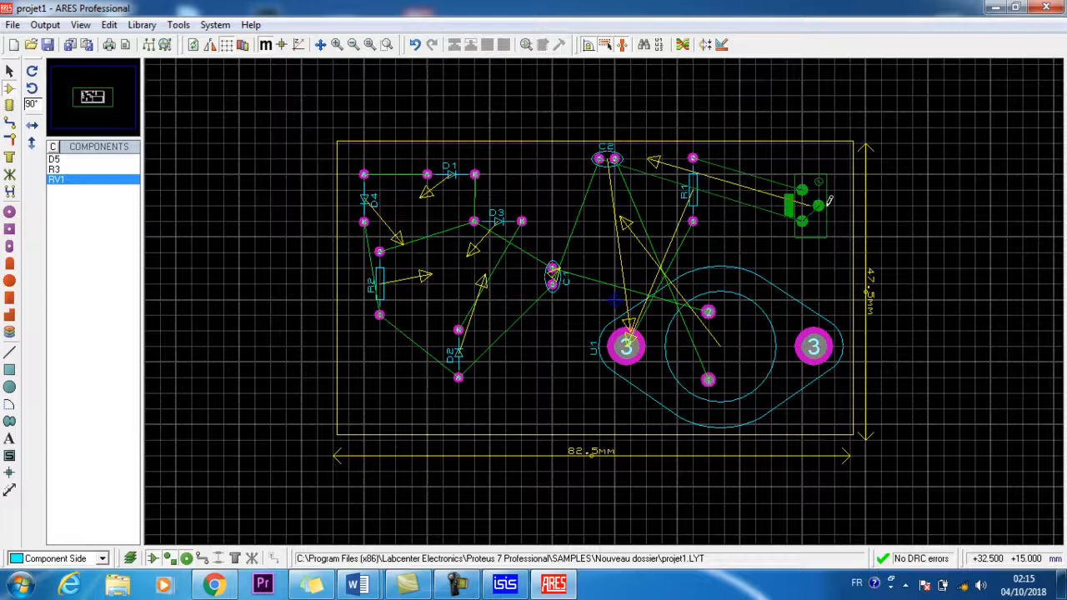
click(829, 198)
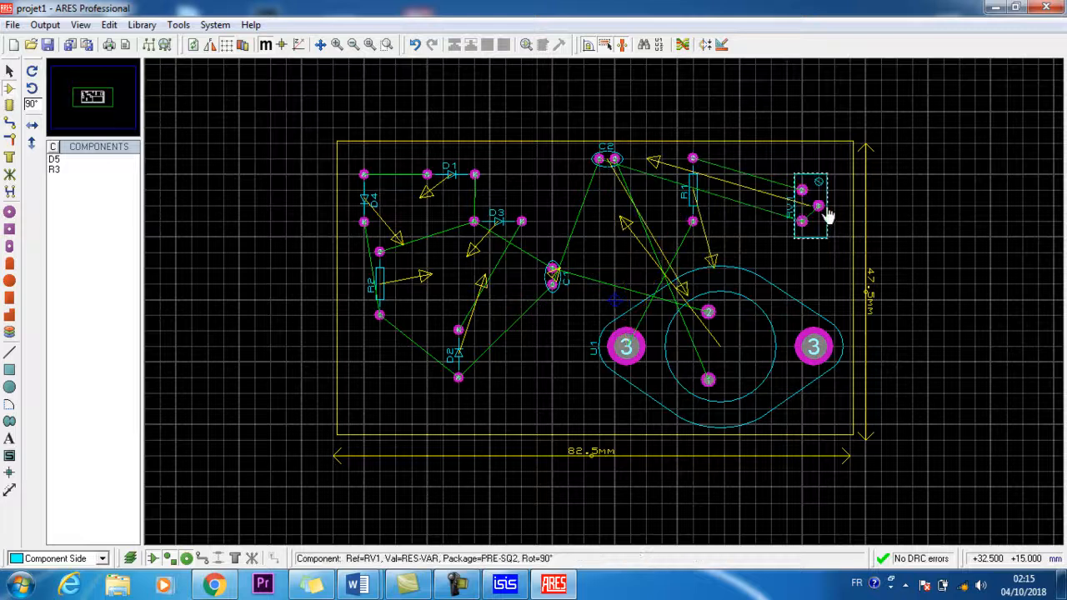
click(53, 158)
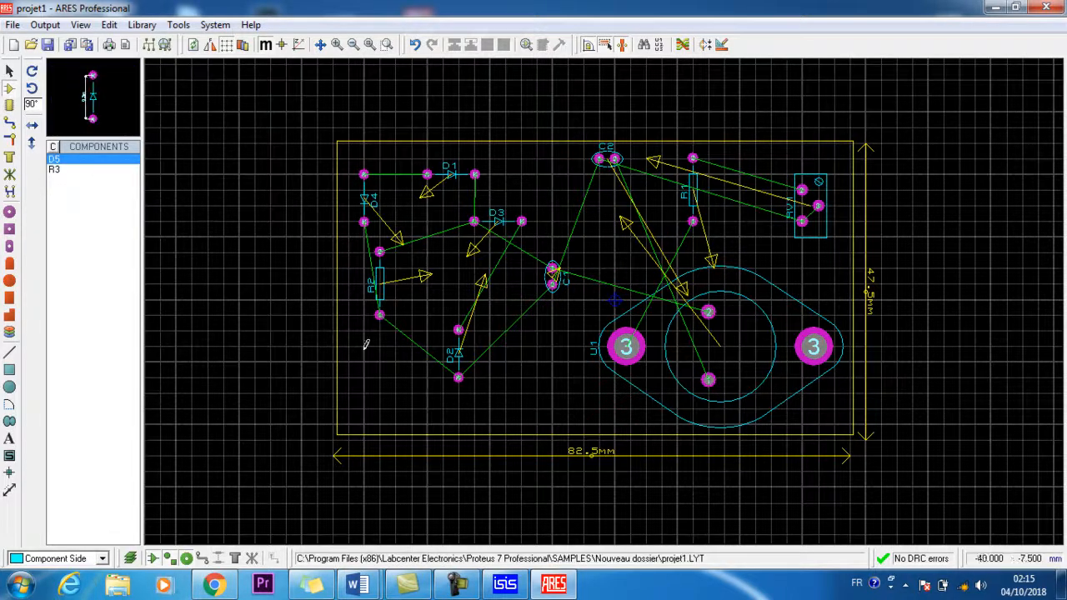
click(505, 368)
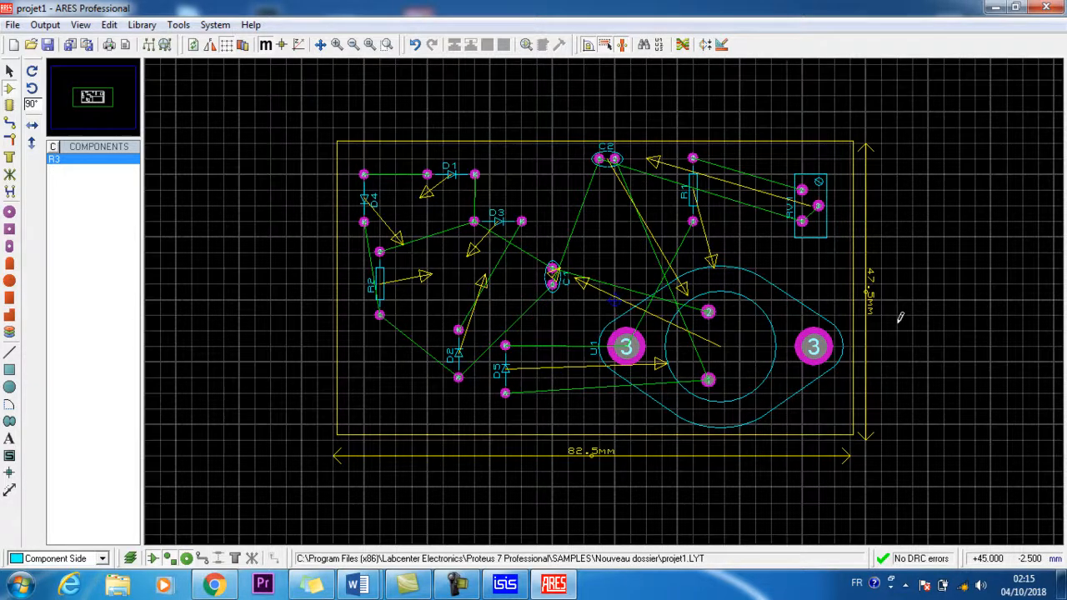
Delete the board's height dimension and extend the board outline's right edge outward to make room beside U1.
right_click(867, 231)
right_click(867, 230)
click(851, 275)
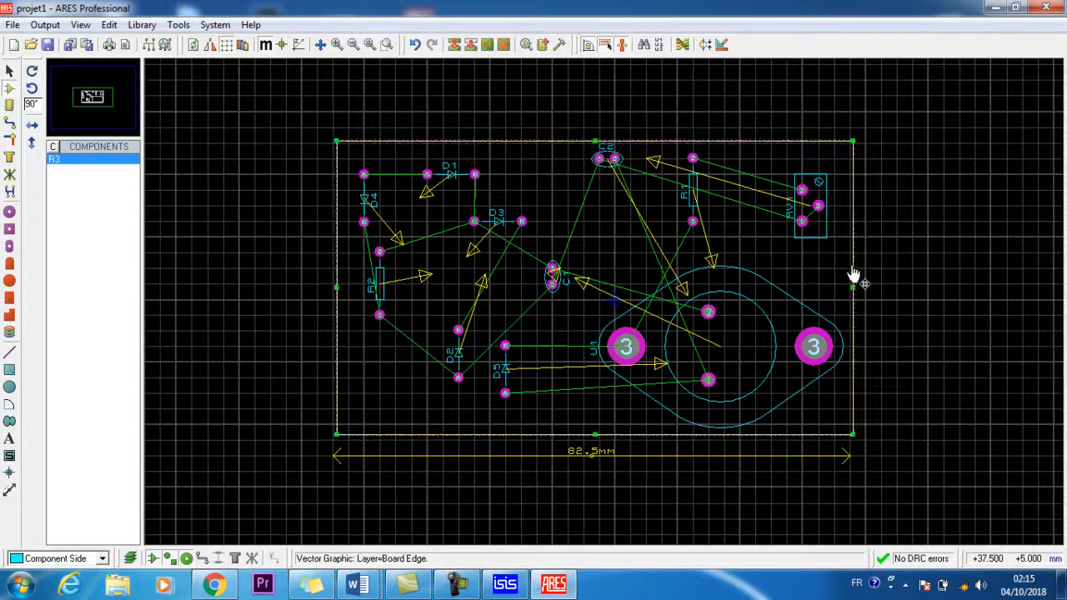
drag(854, 290, 948, 285)
click(293, 161)
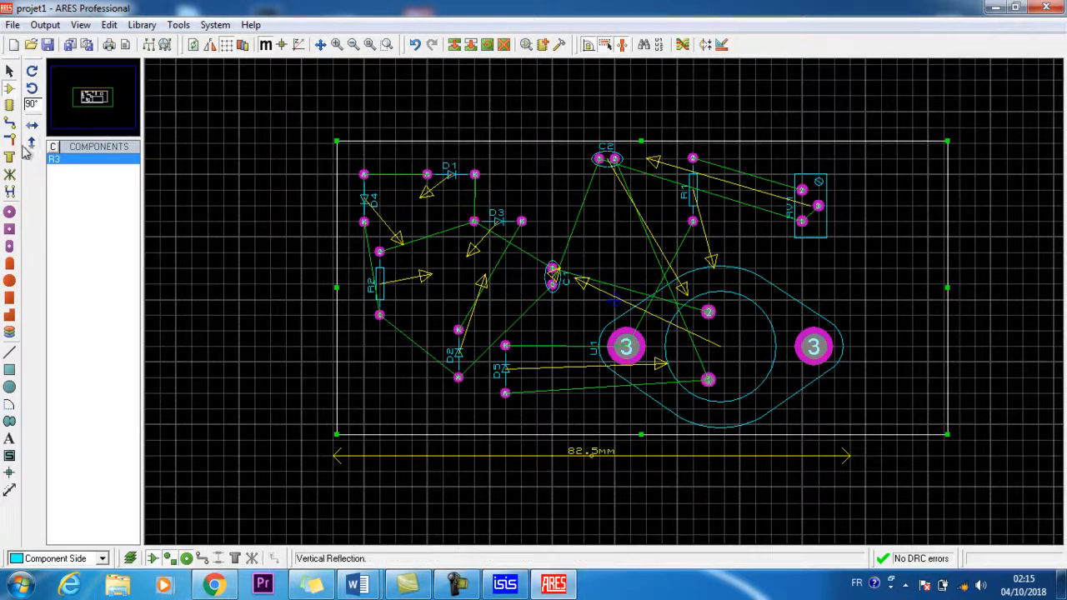
Place resistor R3 vertically near the board's right edge, level with R2.
click(56, 159)
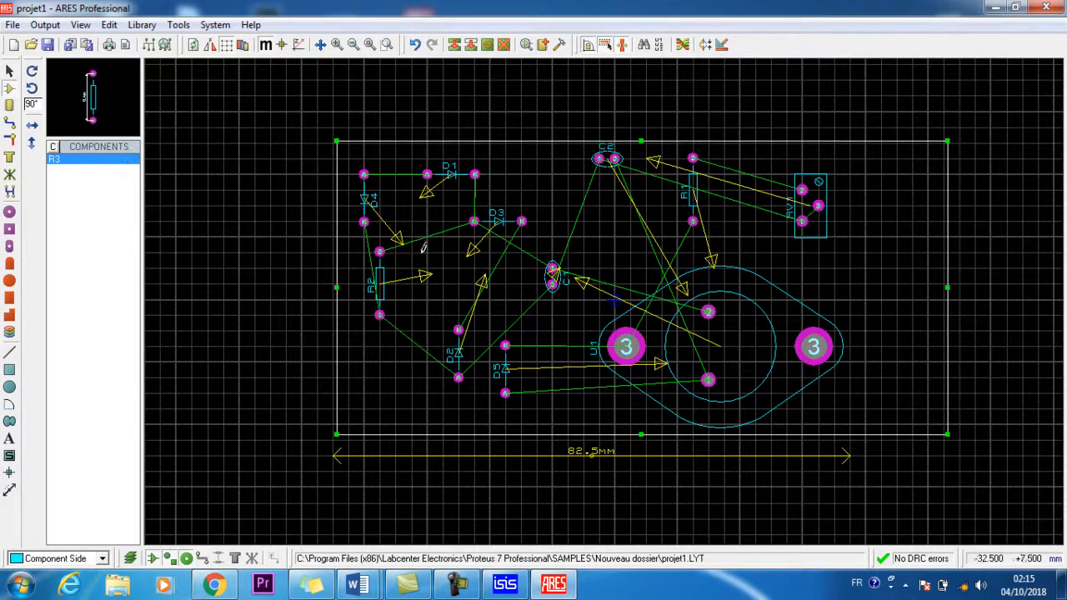
click(896, 268)
click(898, 263)
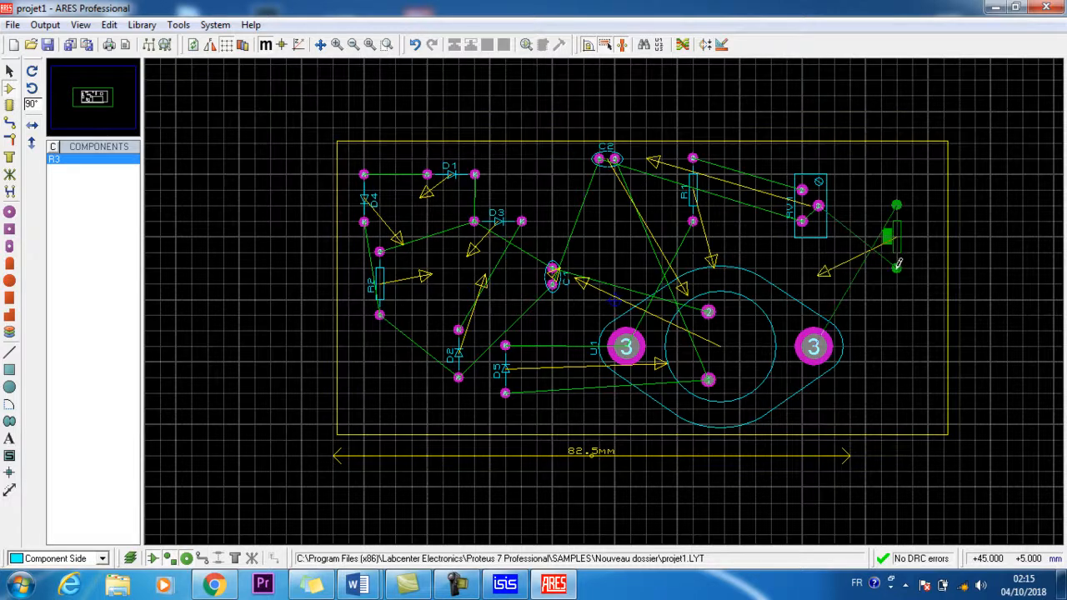
click(919, 302)
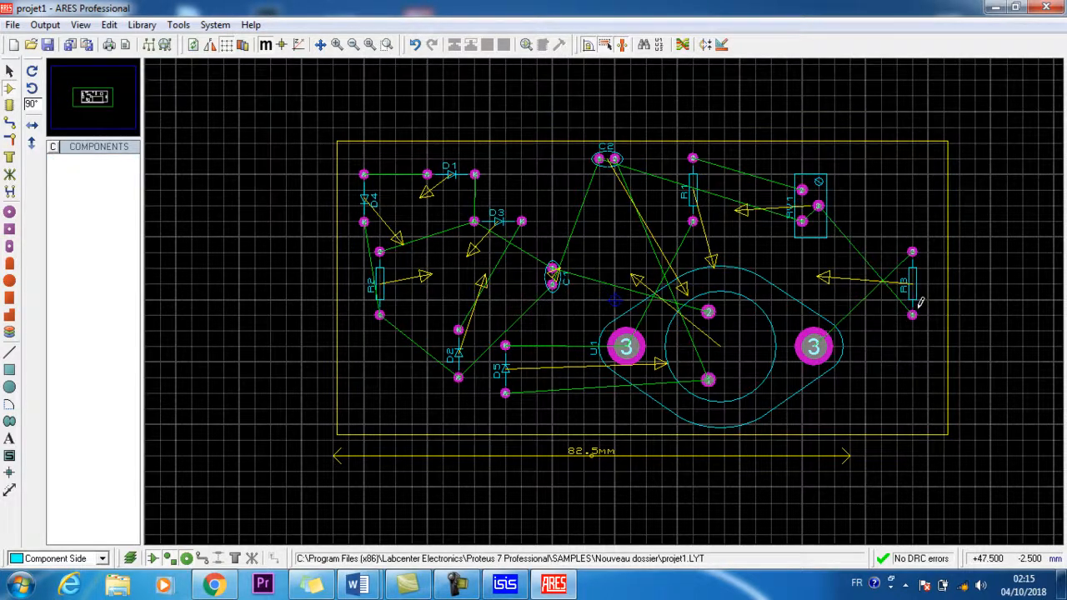
Rotate resistor R3 clockwise by 90° twice, dismissing the DRC notice and leaving its component properties as they are.
right_click(913, 297)
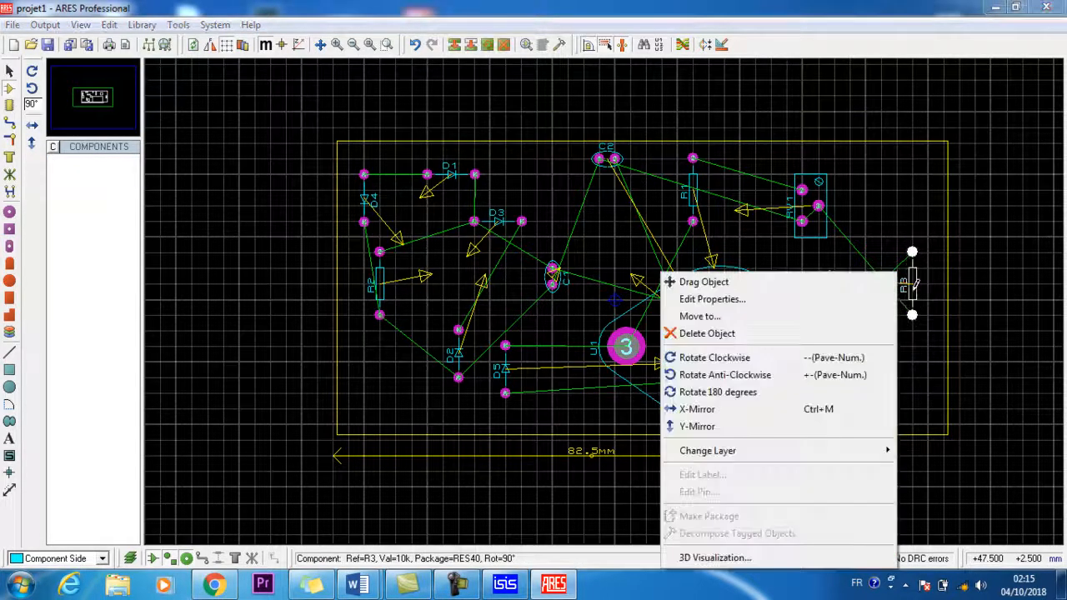
click(784, 358)
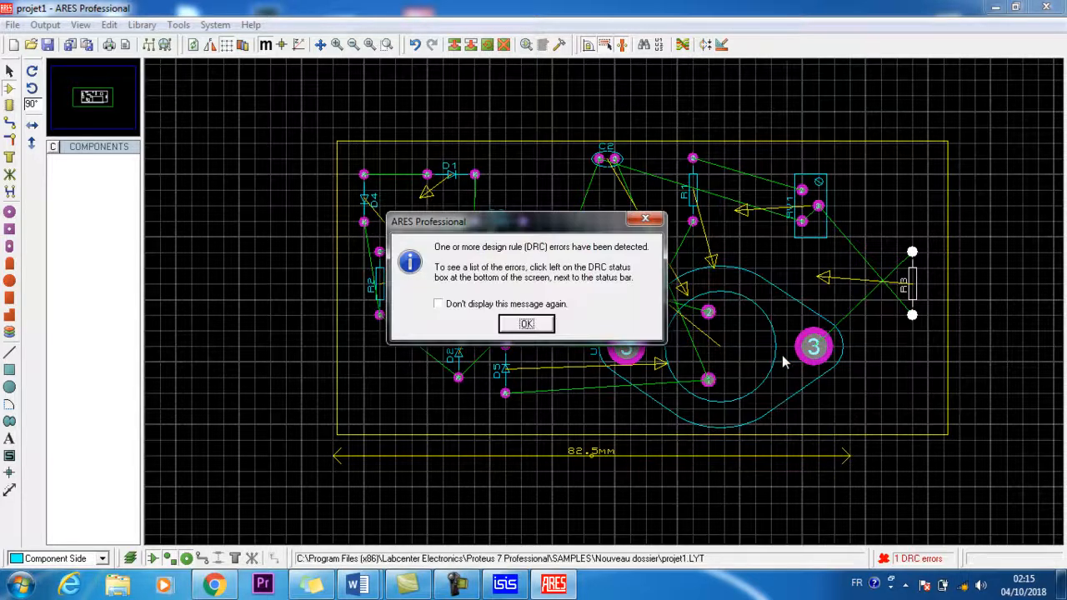
click(527, 324)
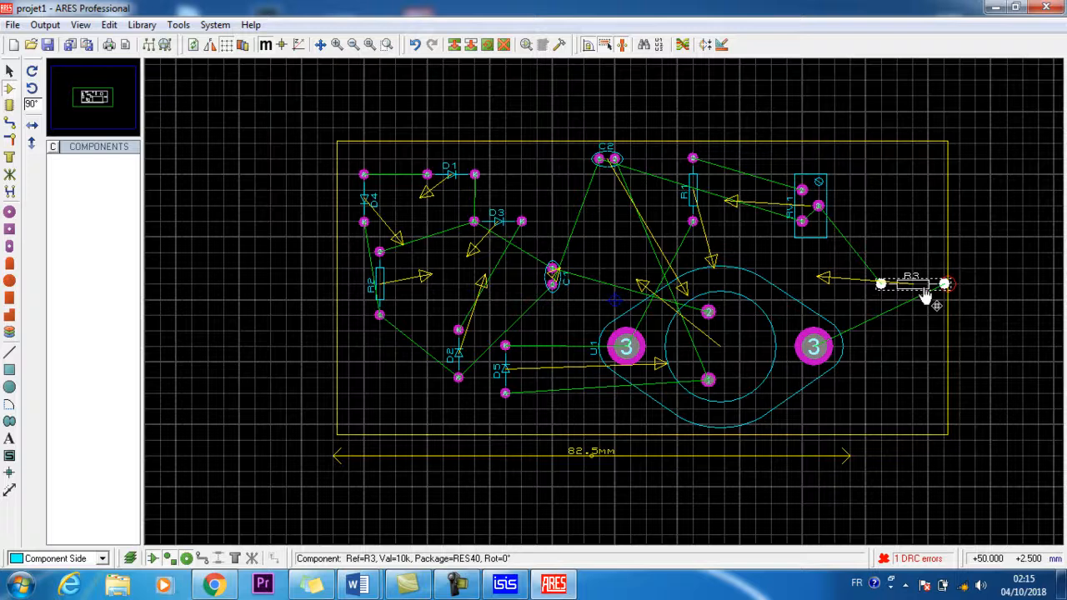
double_click(925, 299)
click(609, 348)
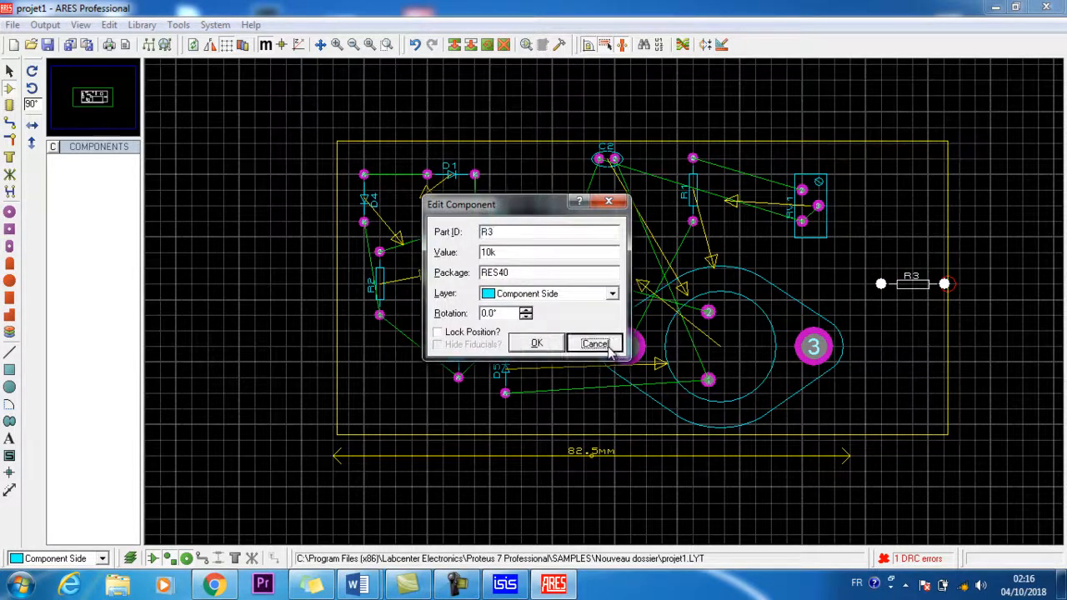
right_click(918, 287)
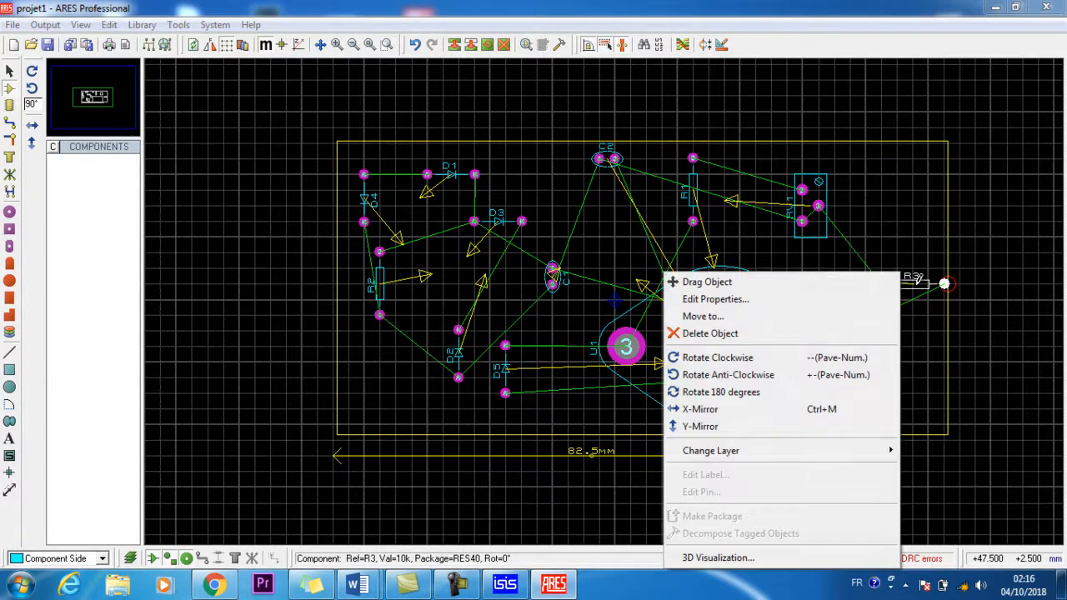
click(828, 357)
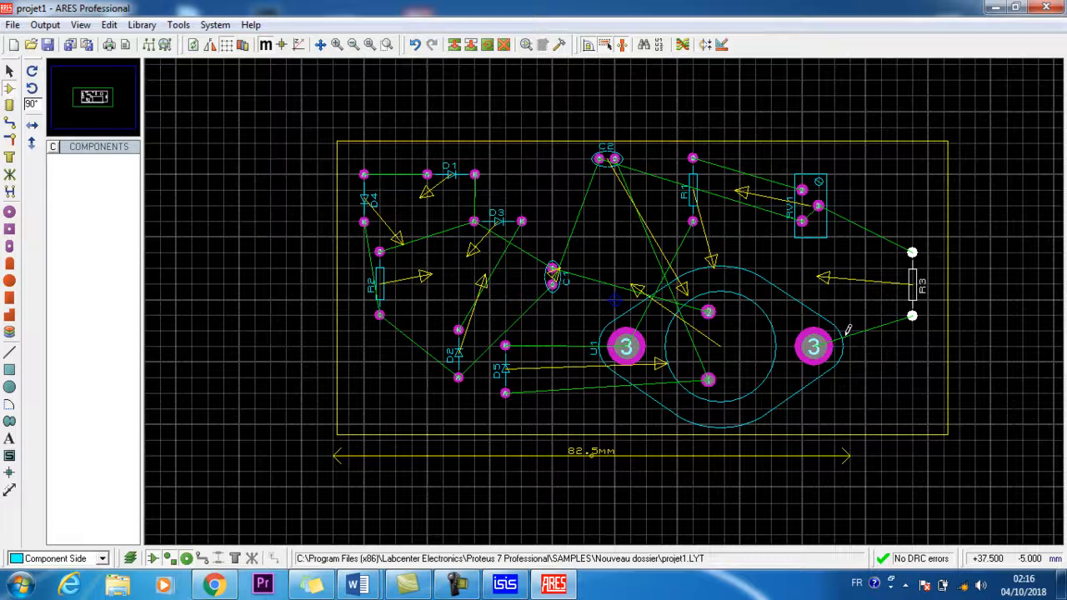
Delete the board's width dimension and extend the board outline's lower edge downward to leave free space below the components.
right_click(660, 461)
right_click(661, 460)
click(643, 434)
drag(640, 434, 640, 510)
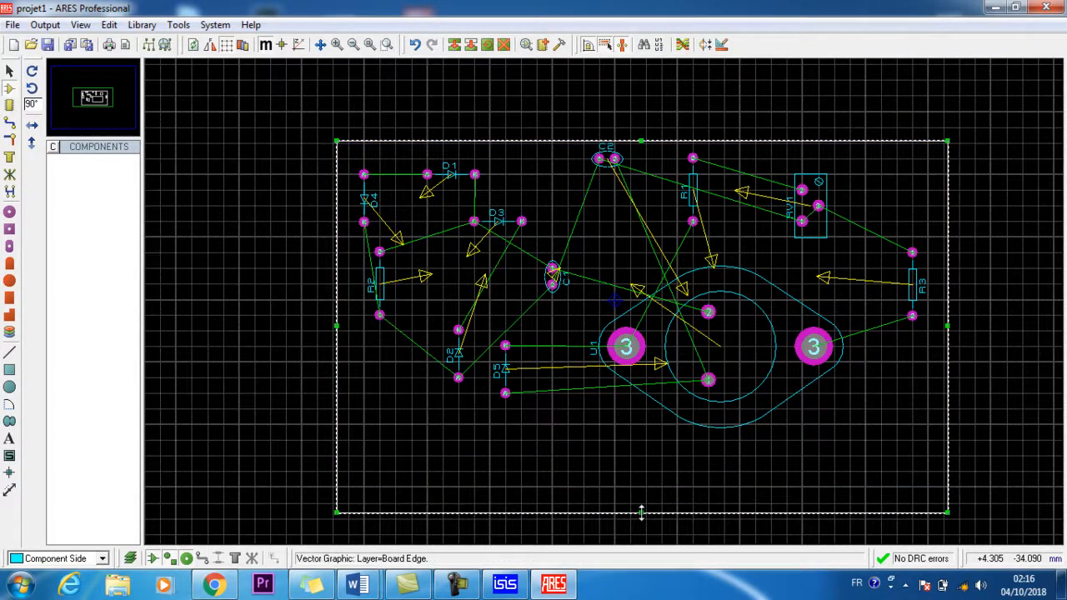
click(626, 486)
Add the text "ALIMENTATION STABILISEE" on the Top Silk layer in the lower-left area of the board.
click(9, 439)
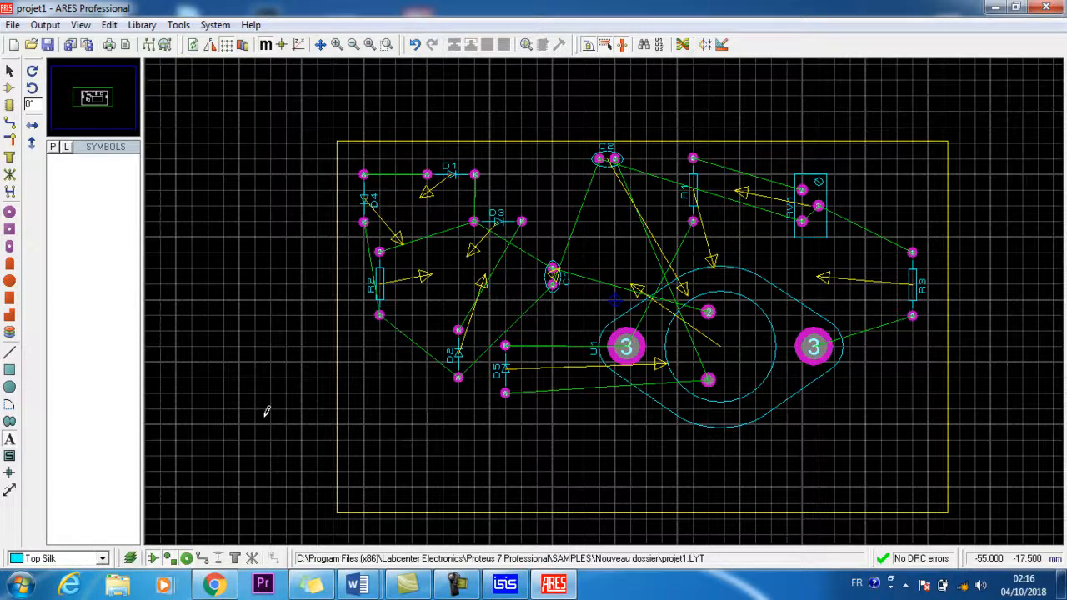
click(389, 449)
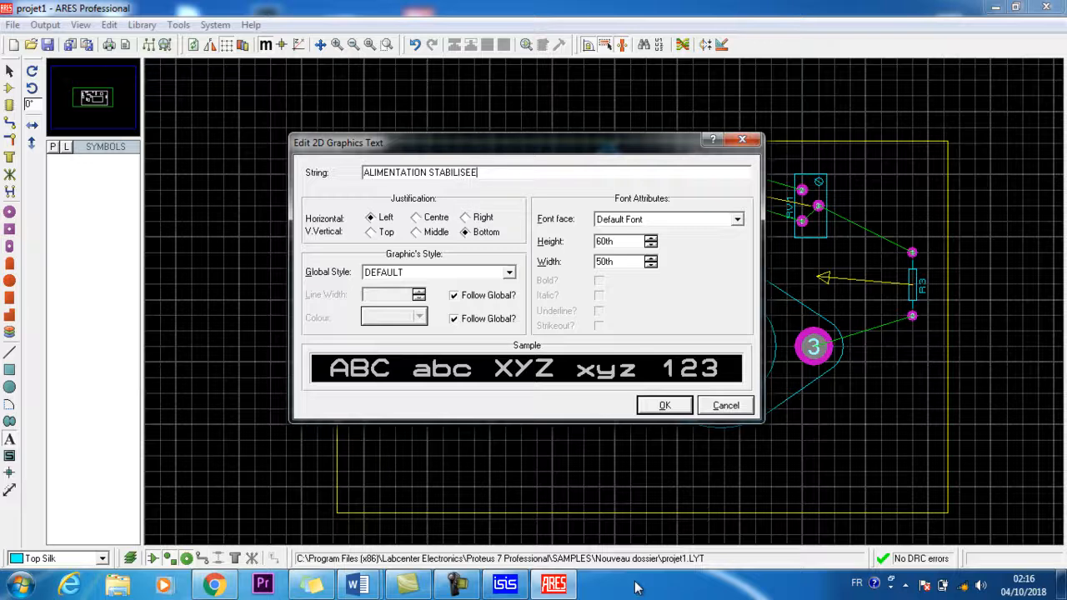
click(664, 407)
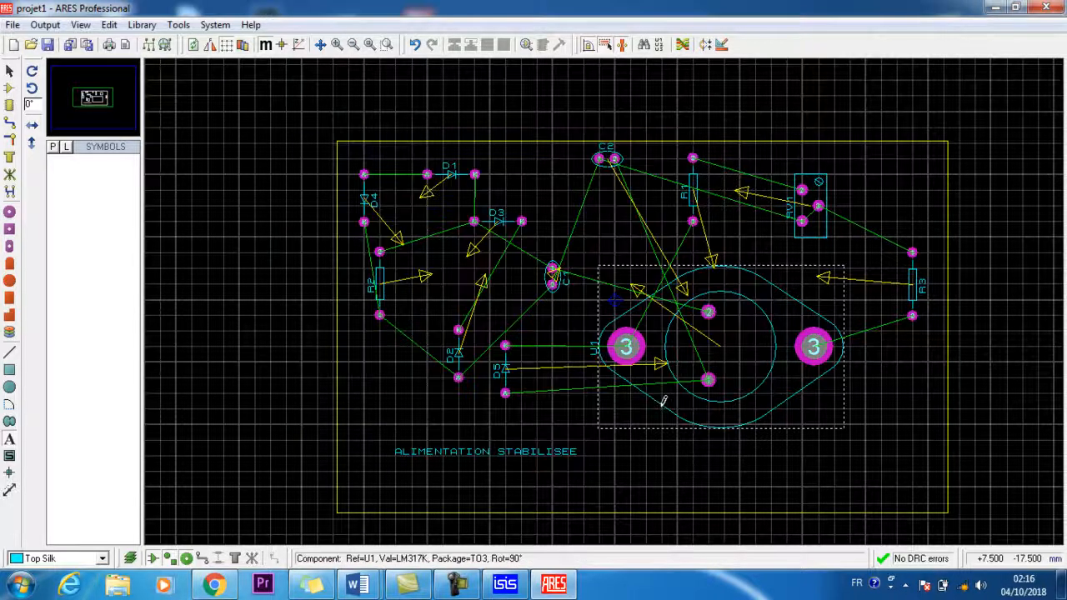
click(466, 451)
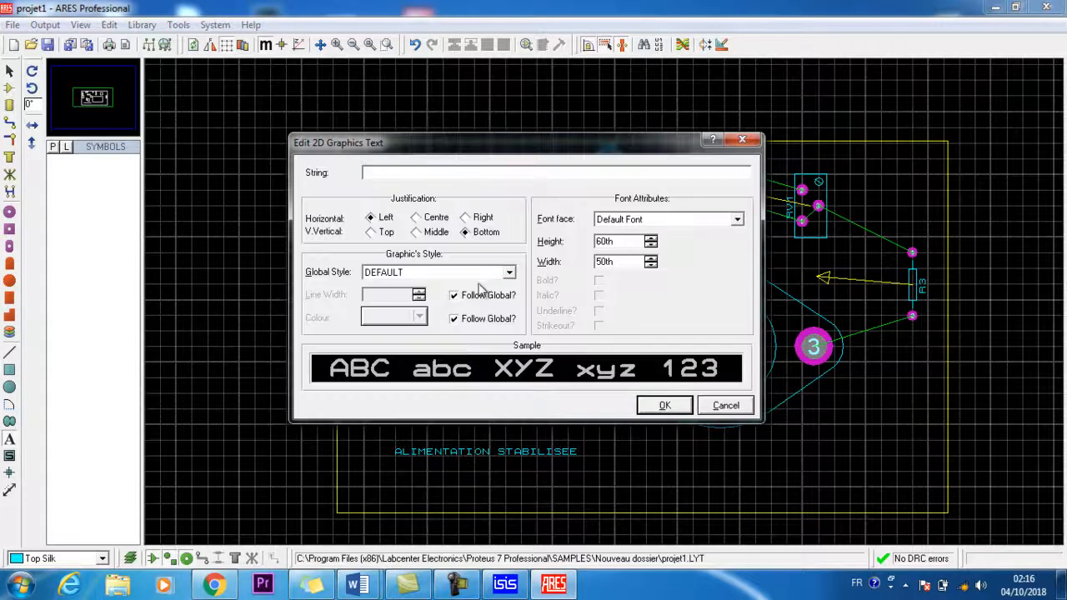
click(651, 259)
click(651, 259)
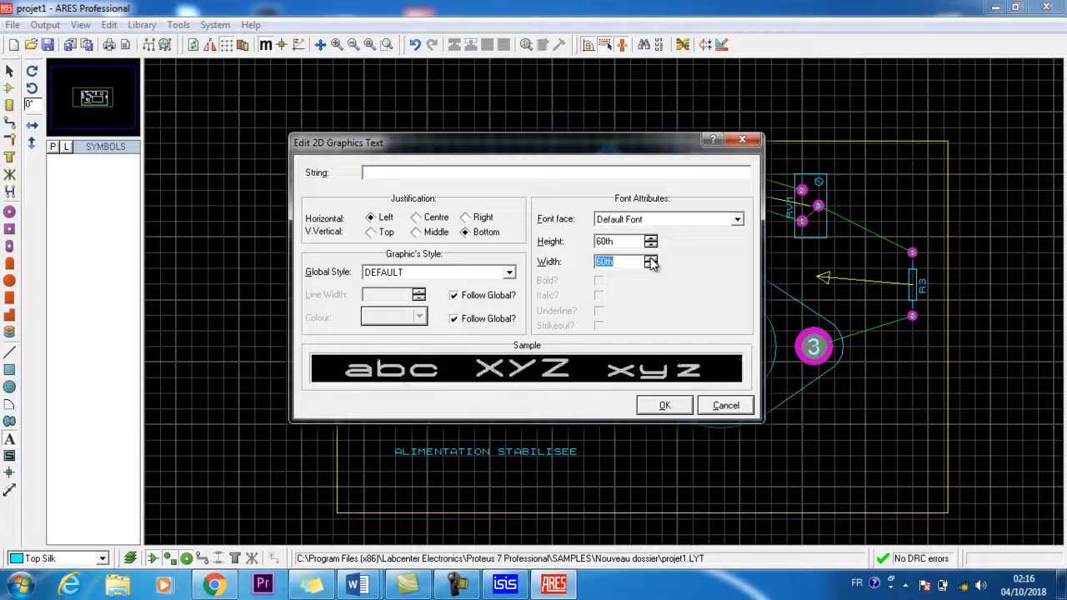
click(651, 239)
click(651, 239)
click(654, 406)
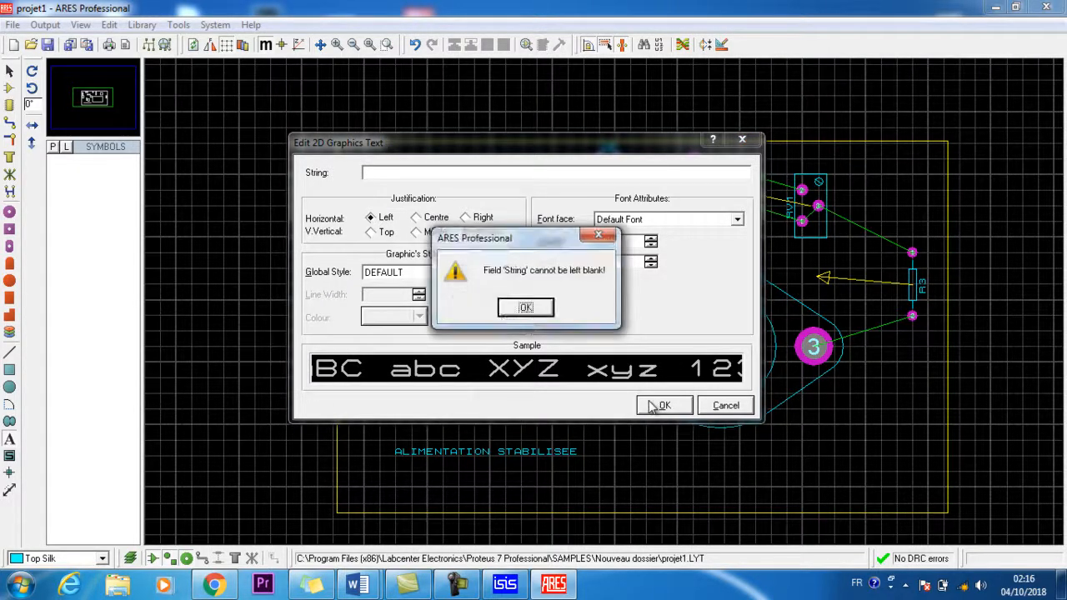
click(525, 308)
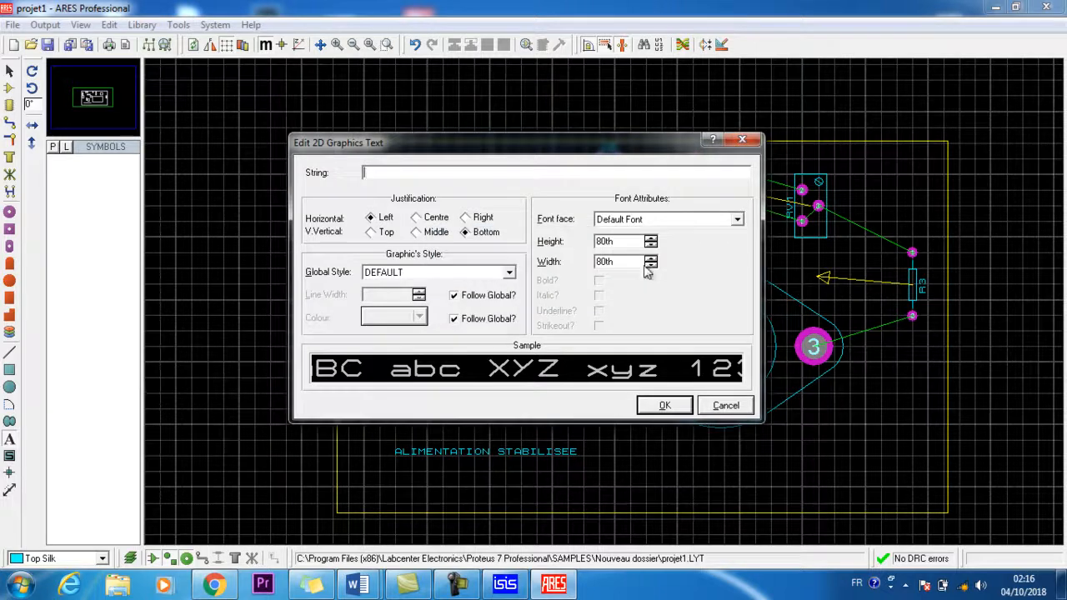
click(667, 406)
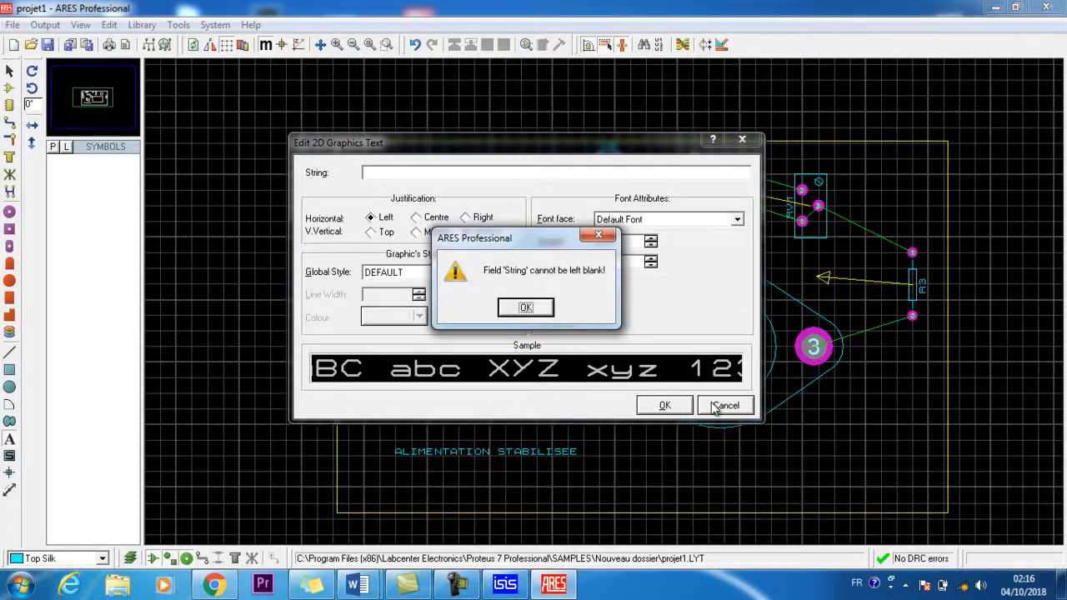
click(525, 307)
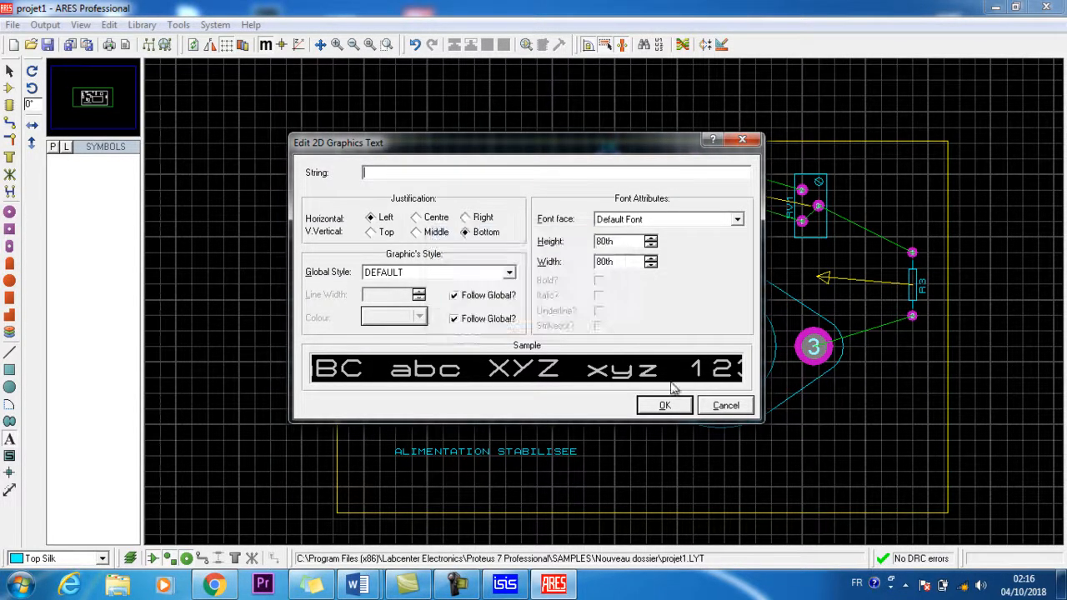
click(721, 405)
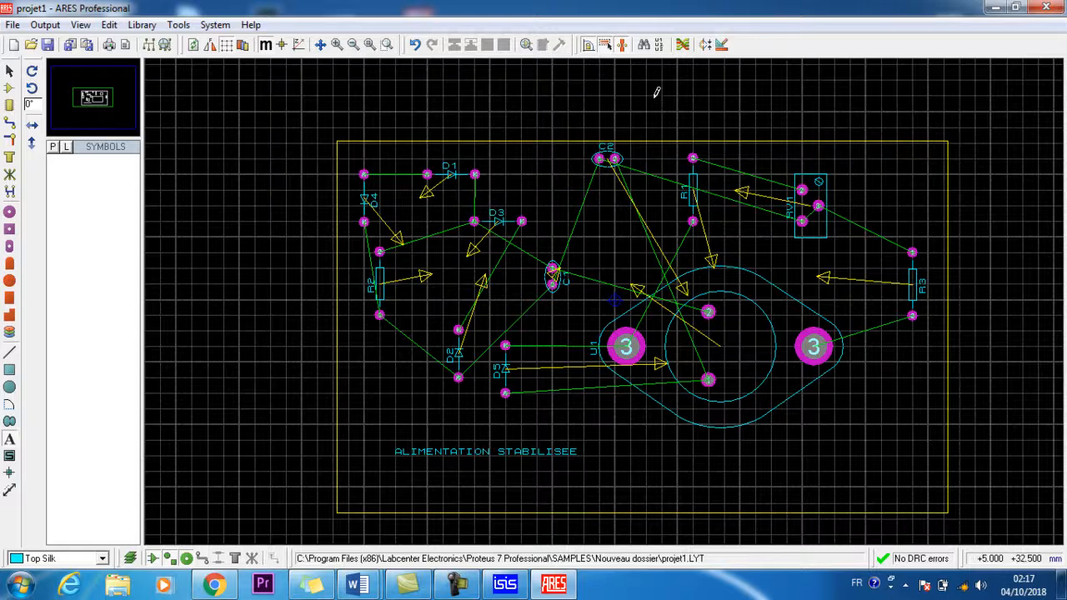
click(655, 140)
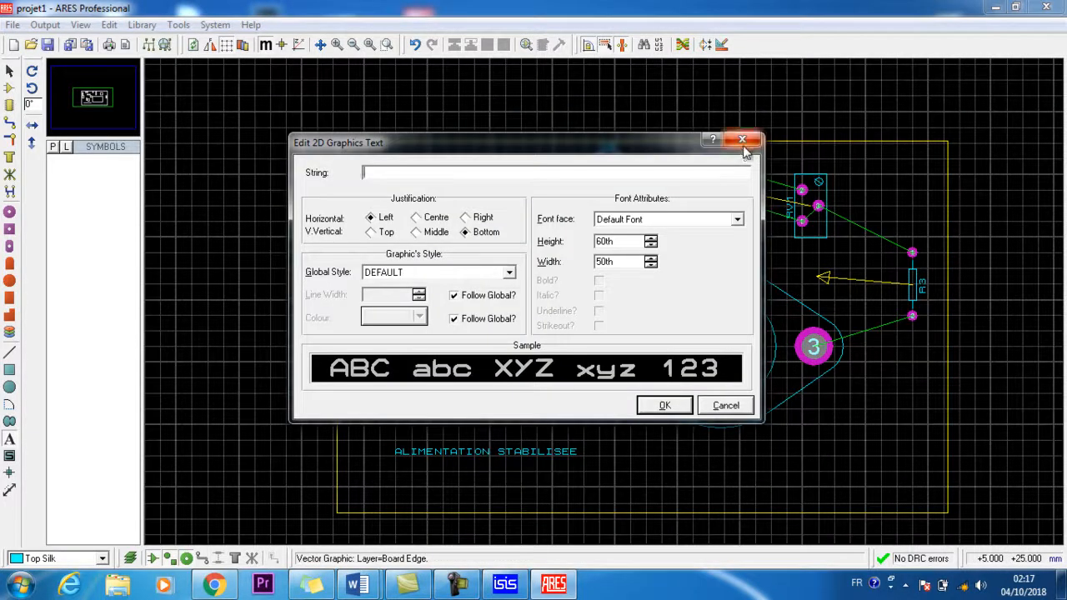
click(741, 140)
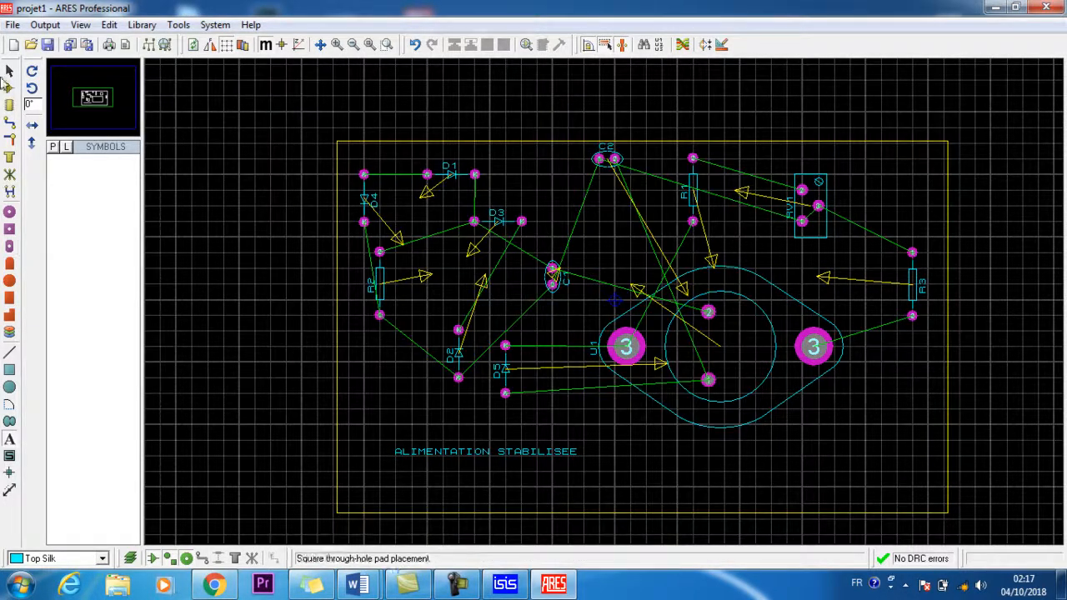
Extend the board outline's upper edge upward and both side edges slightly outward to leave more room around the components.
click(9, 87)
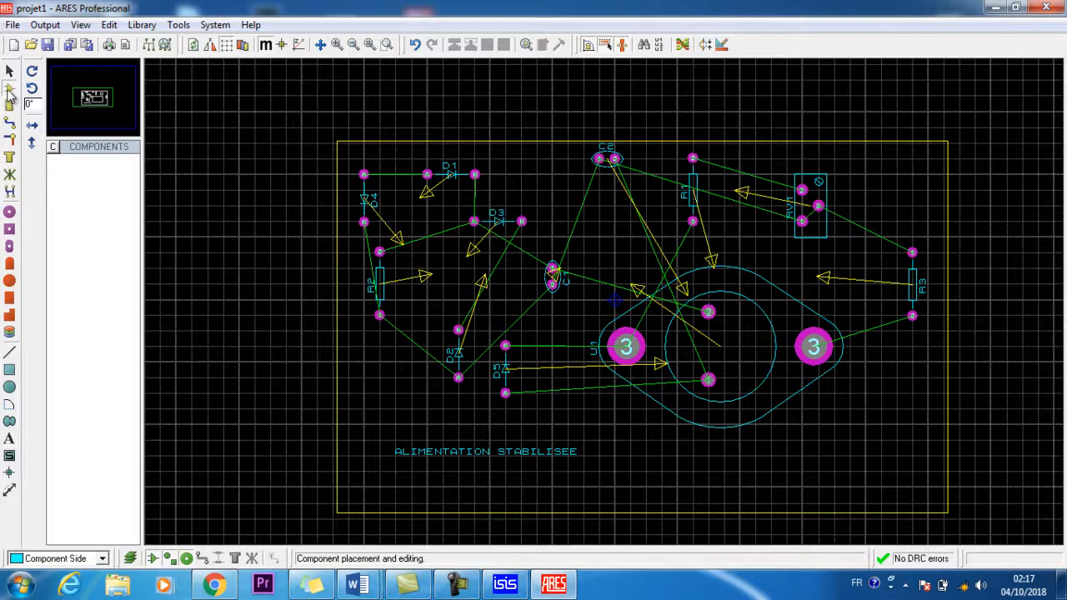
click(641, 142)
drag(641, 142, 642, 111)
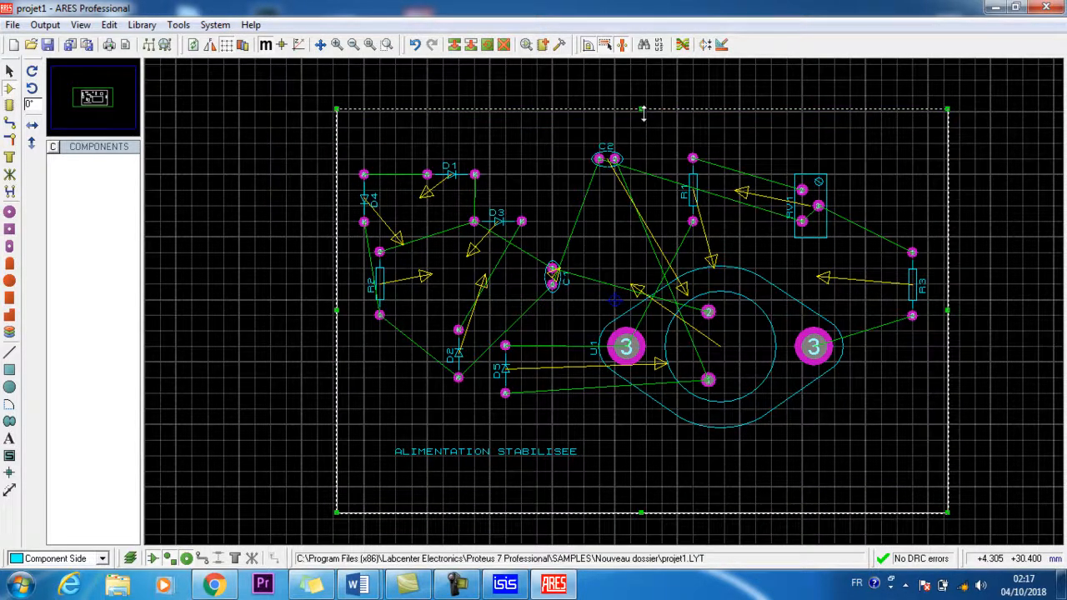
drag(337, 310, 319, 310)
drag(946, 310, 963, 308)
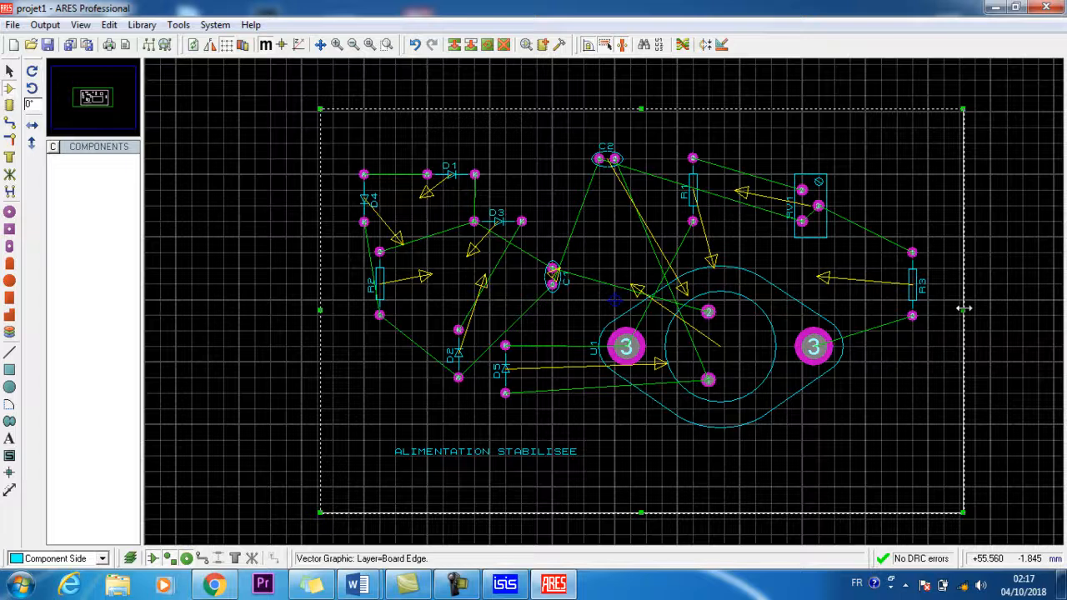
click(948, 308)
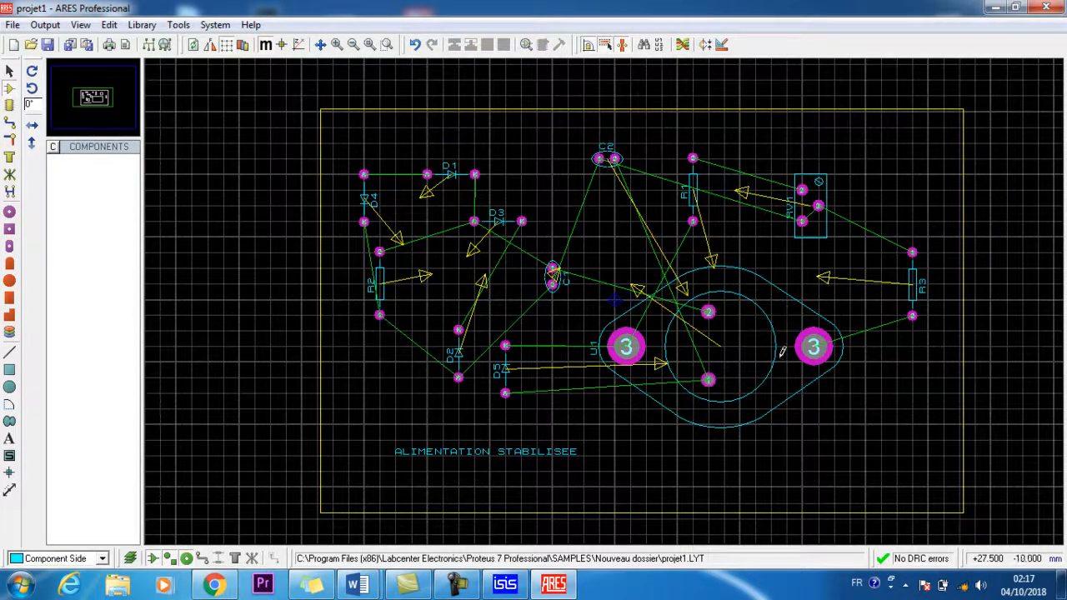
Move the TO3 regulator U1 down and right, into the board's lower-right area below R3.
click(778, 357)
drag(773, 356, 858, 404)
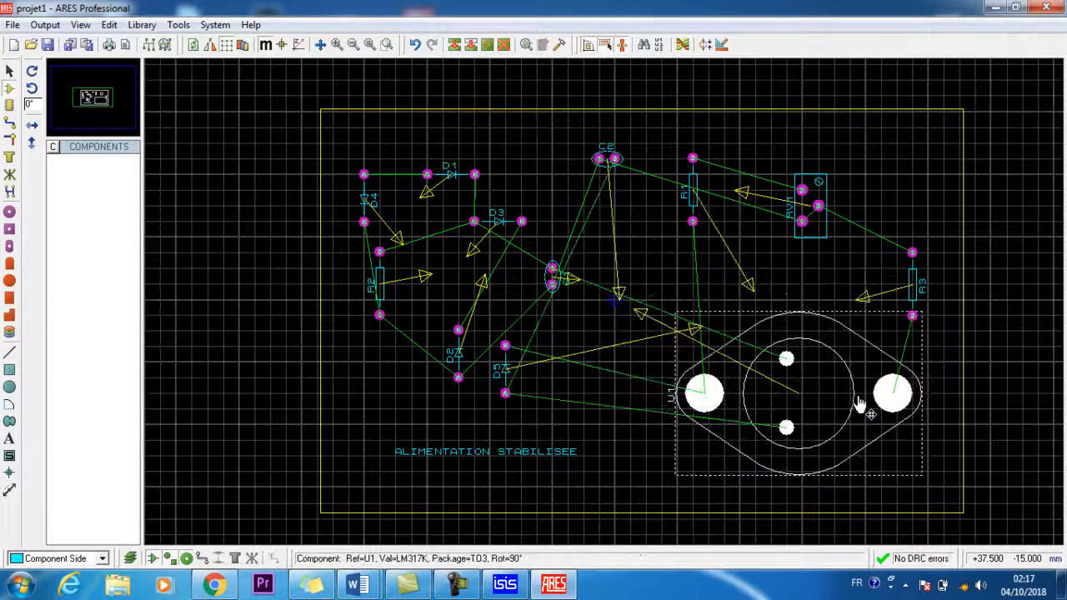
click(656, 425)
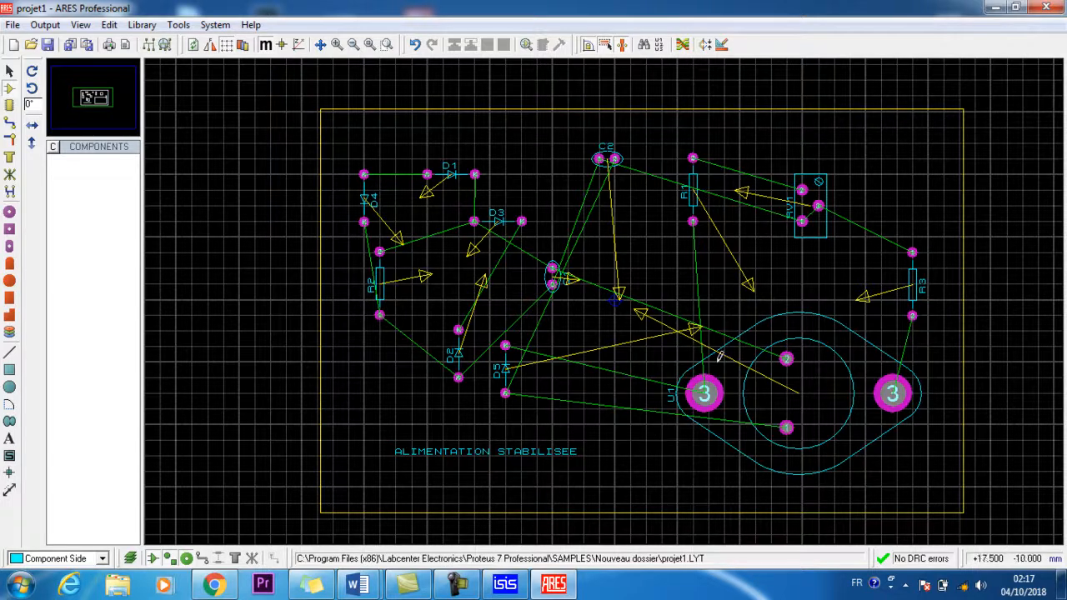
Move diode D2 to the board's lower-left area, below R2, and rotate it clockwise so it lies horizontally.
click(460, 357)
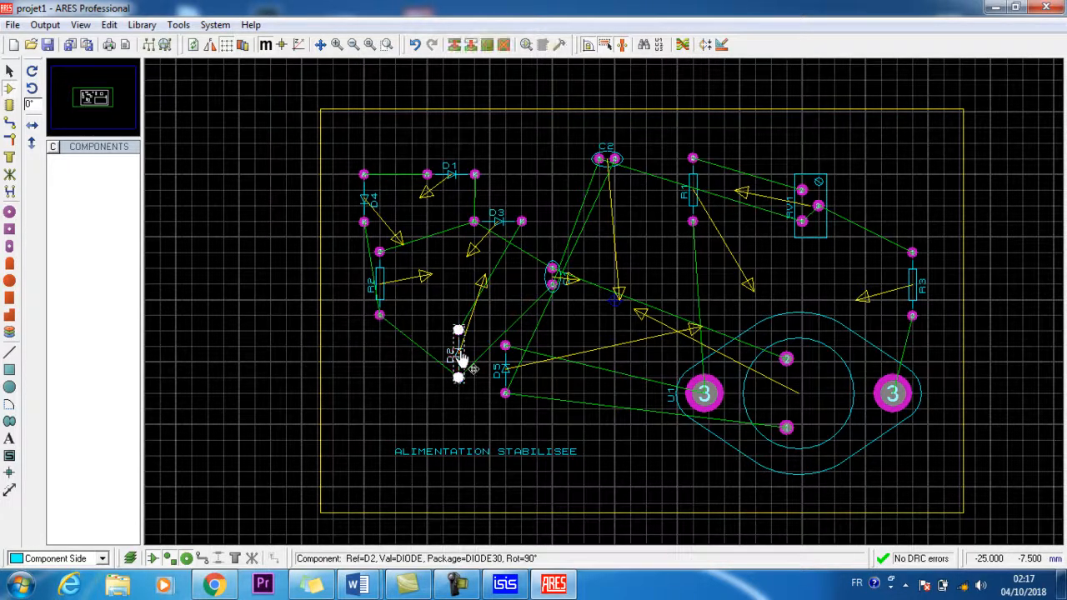
drag(460, 356, 367, 416)
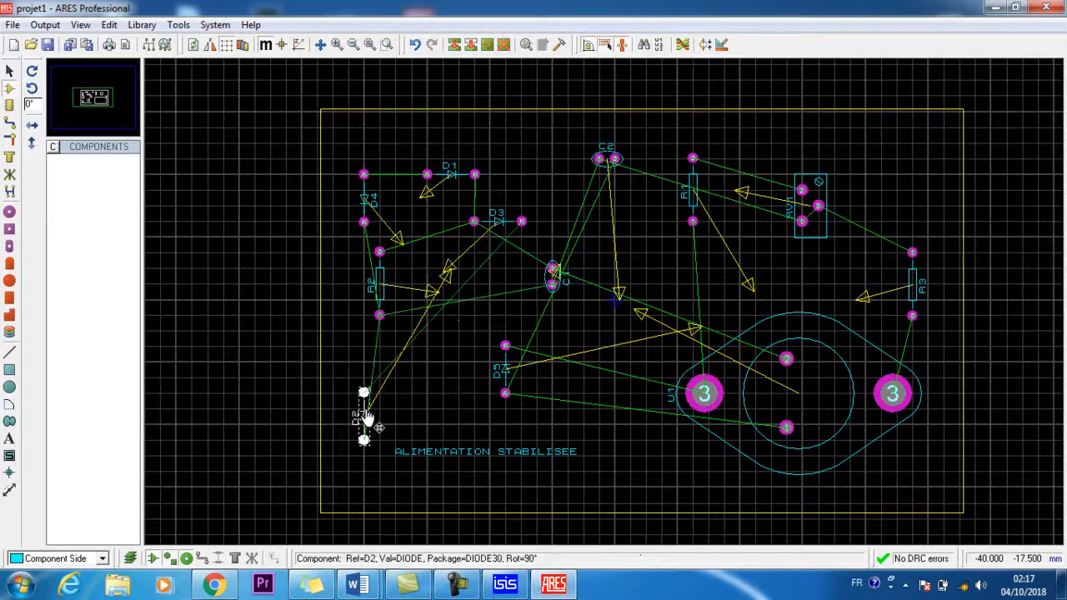
right_click(377, 407)
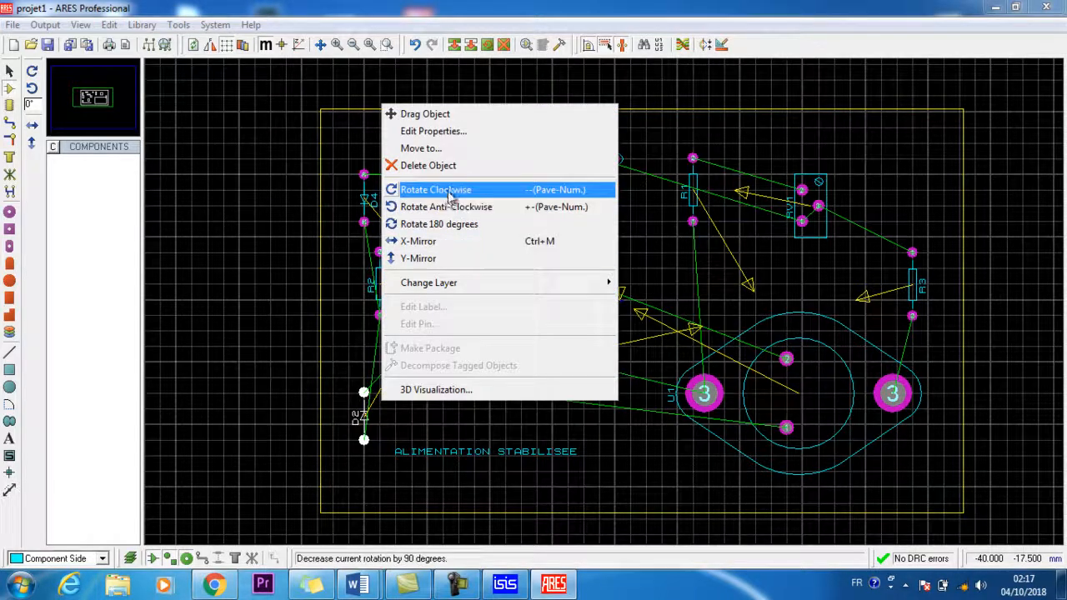
click(442, 190)
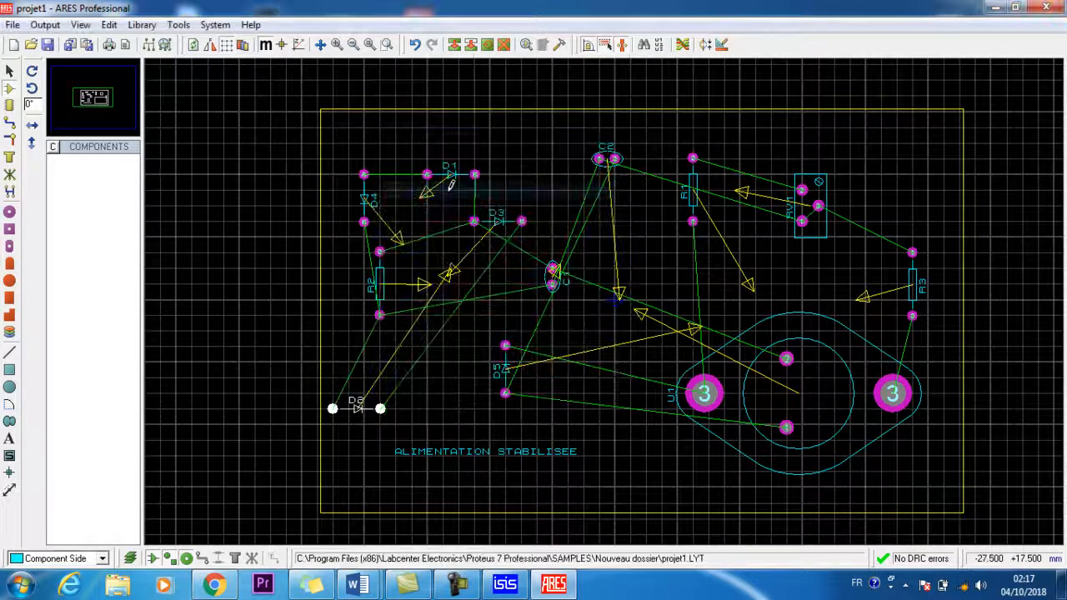
Rotate diode D5 clockwise to horizontal and place it just above the "ALIMENTATION STABILISEE" text, leaving its part ID unchanged.
click(507, 375)
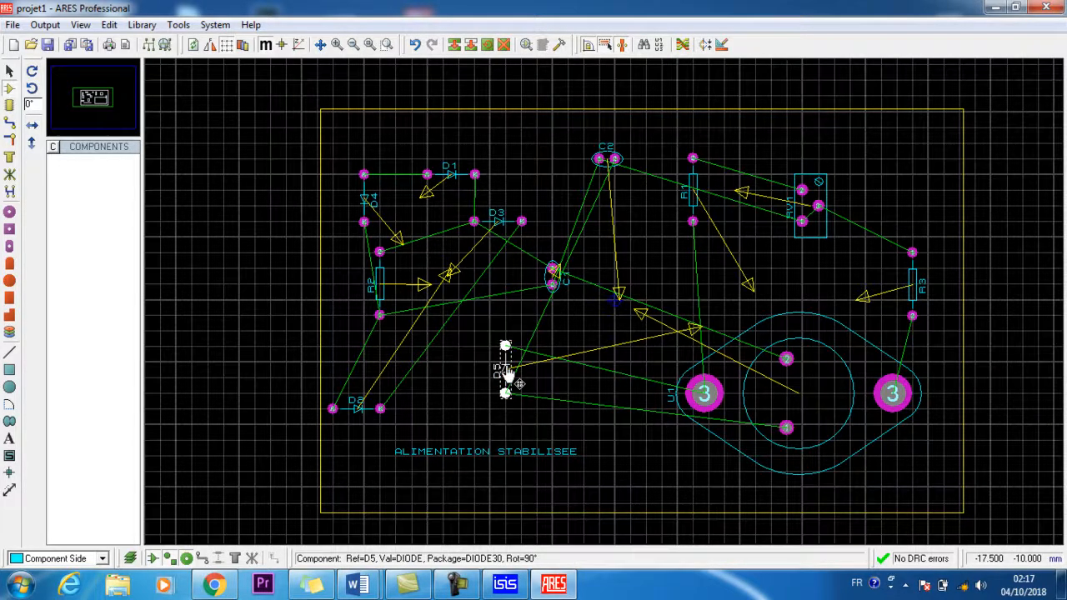
drag(507, 375, 443, 382)
right_click(457, 380)
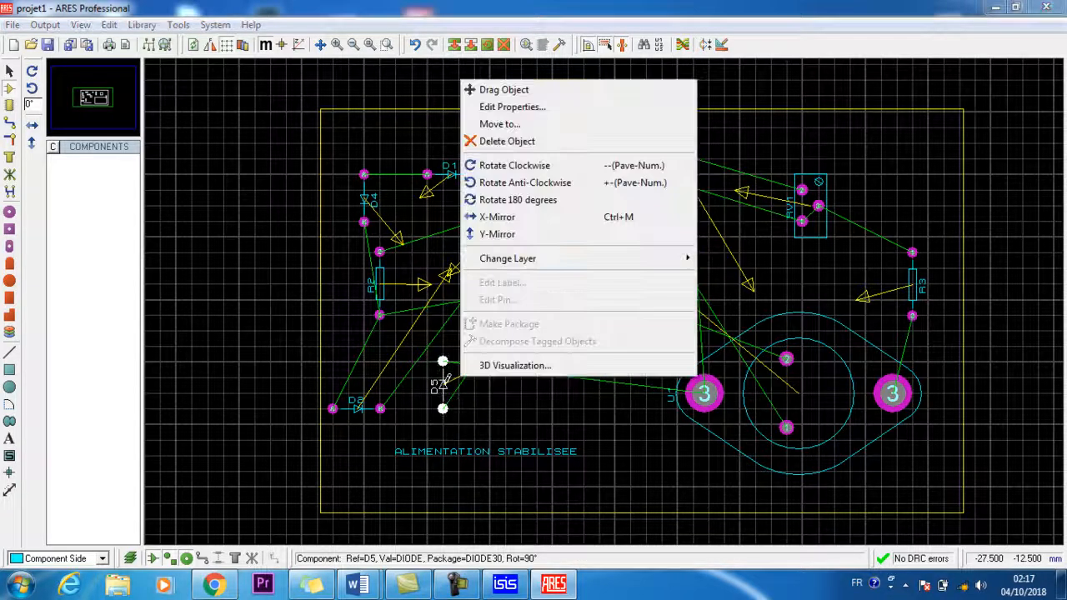
click(545, 165)
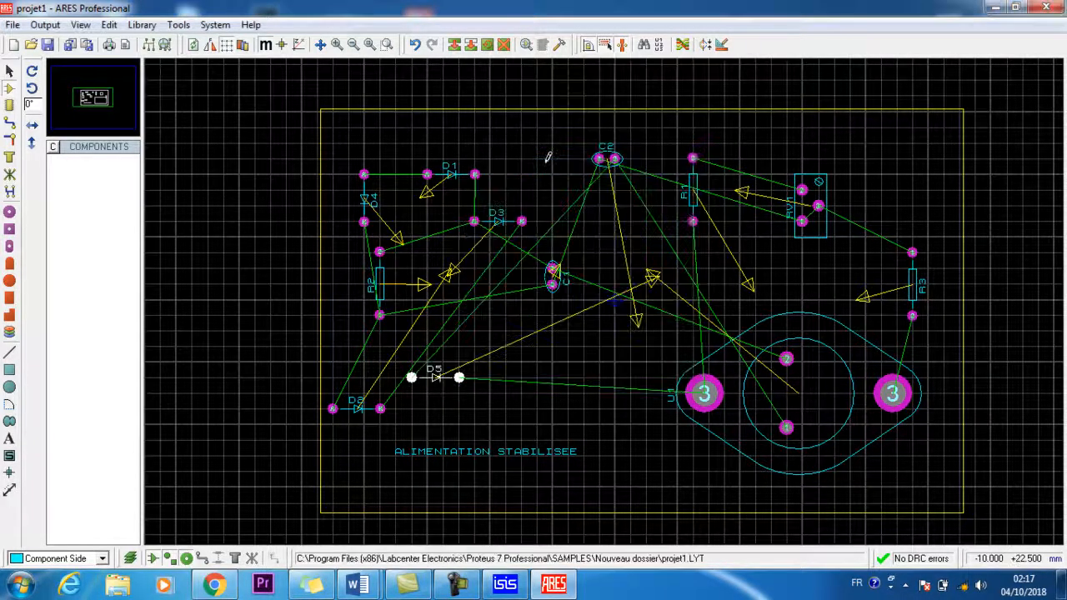
double_click(434, 369)
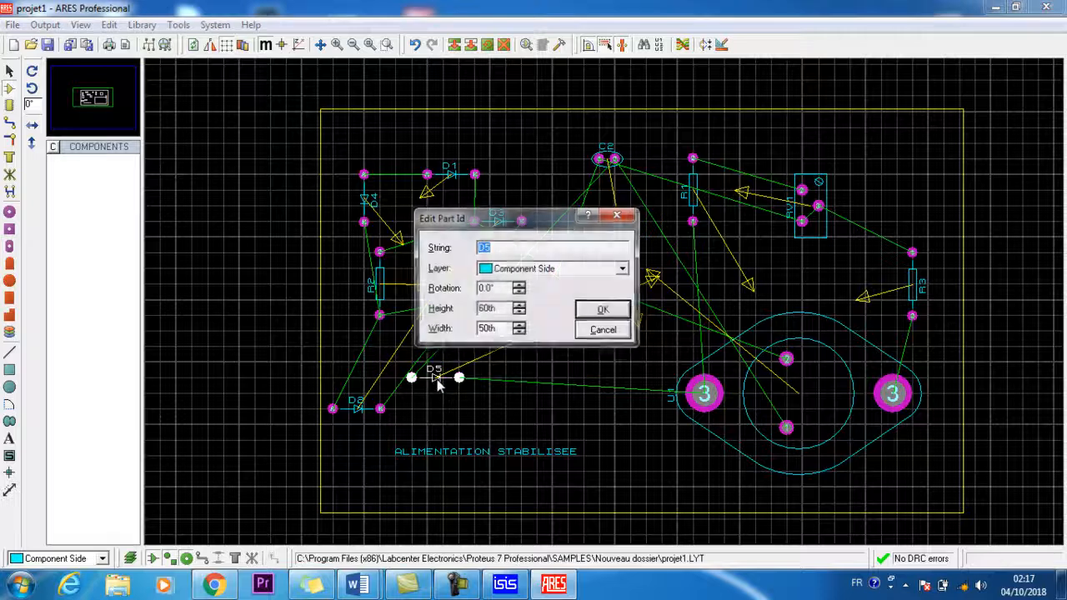
click(603, 330)
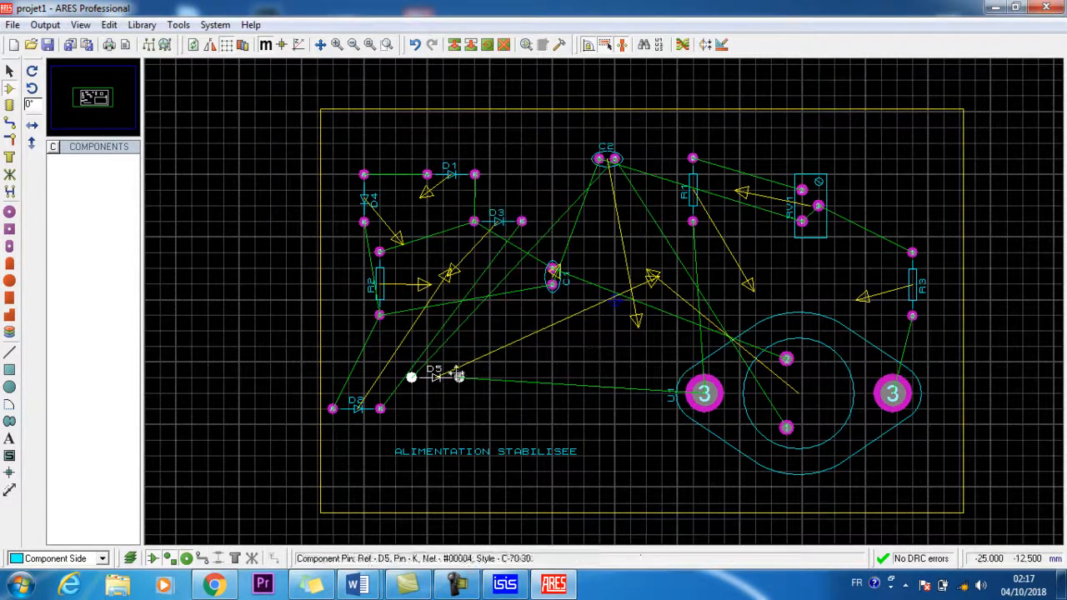
drag(453, 375, 495, 430)
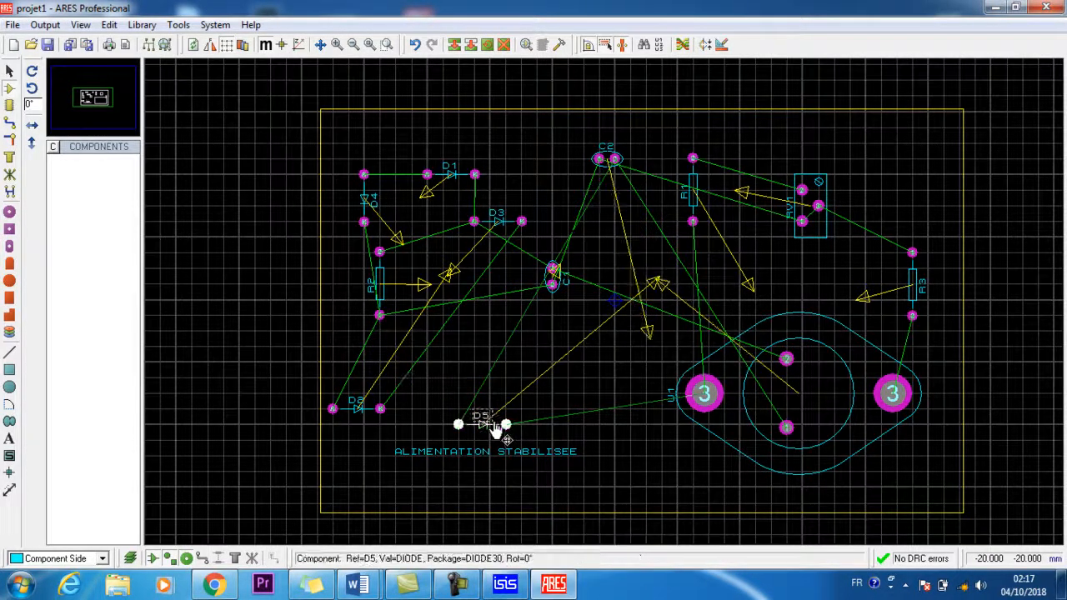
Move diode D3 to the upper area between D1 and C2, and capacitor C1 below the title text near the lower edge.
click(500, 223)
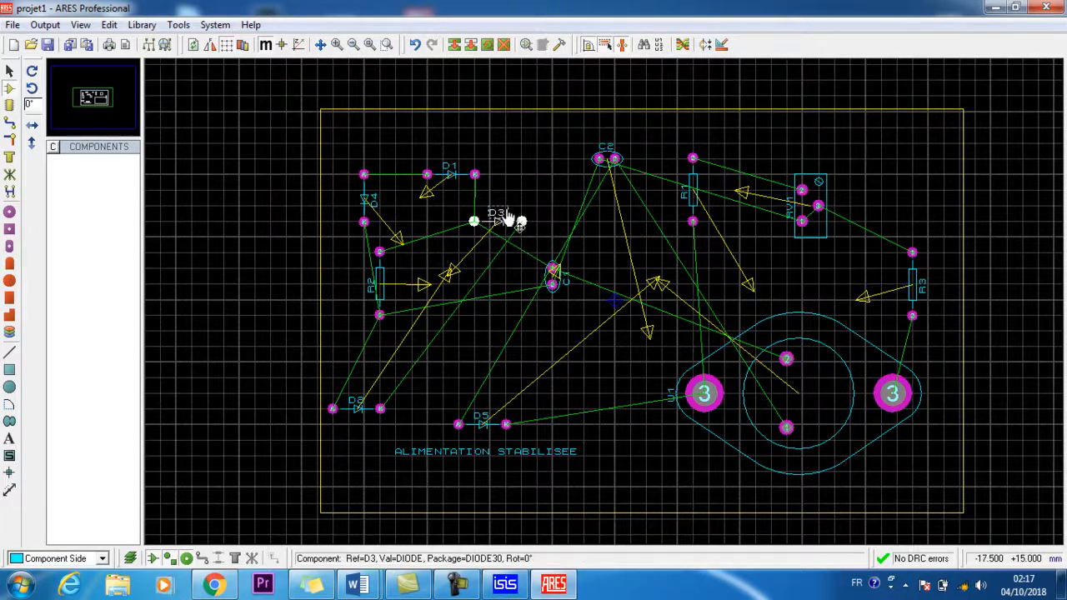
drag(498, 232, 523, 147)
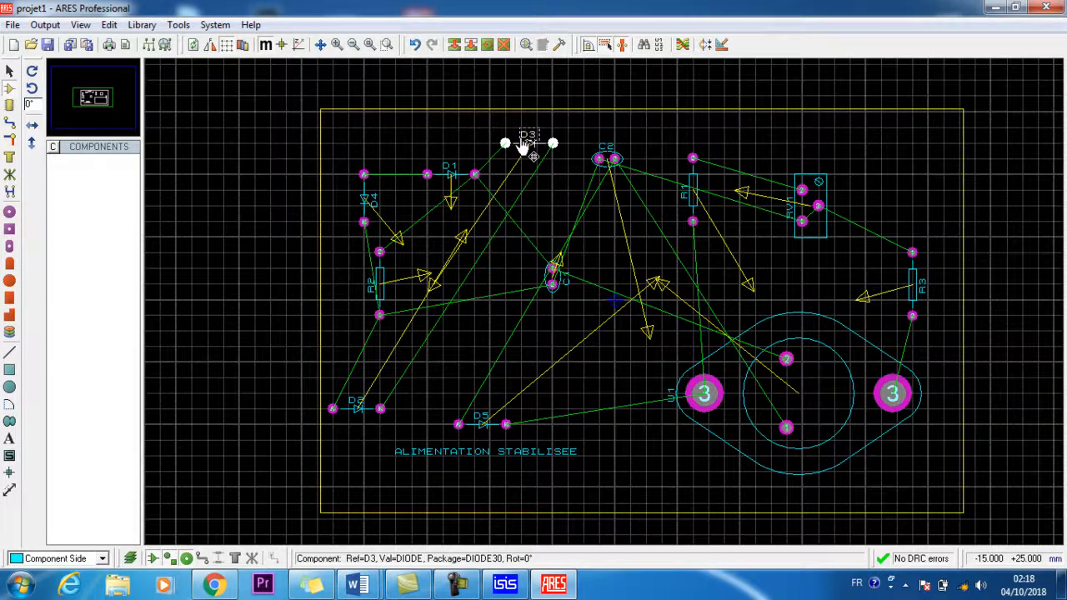
click(553, 270)
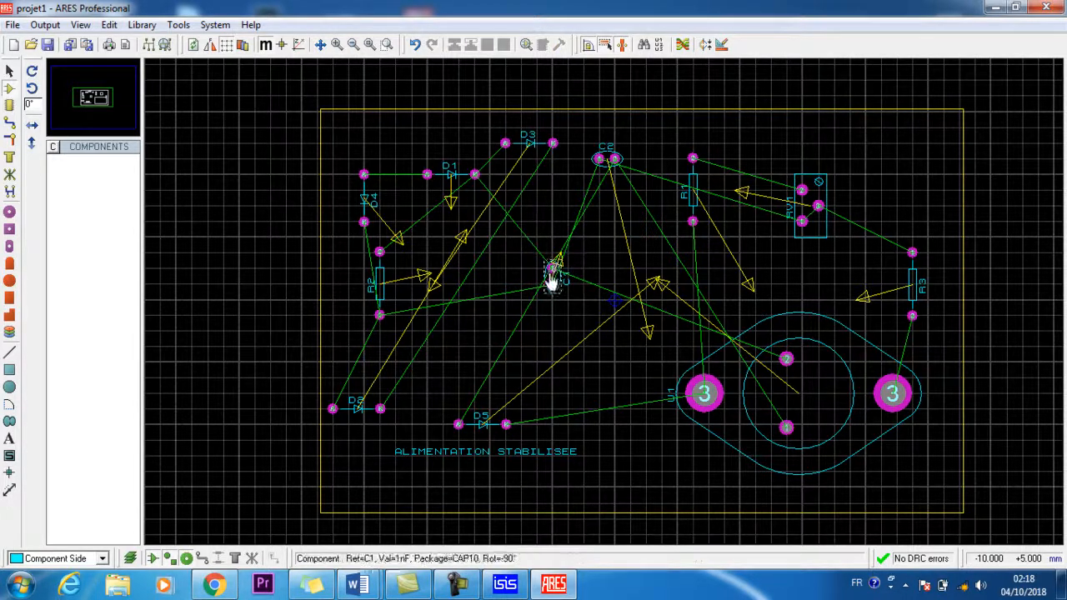
drag(553, 284, 464, 519)
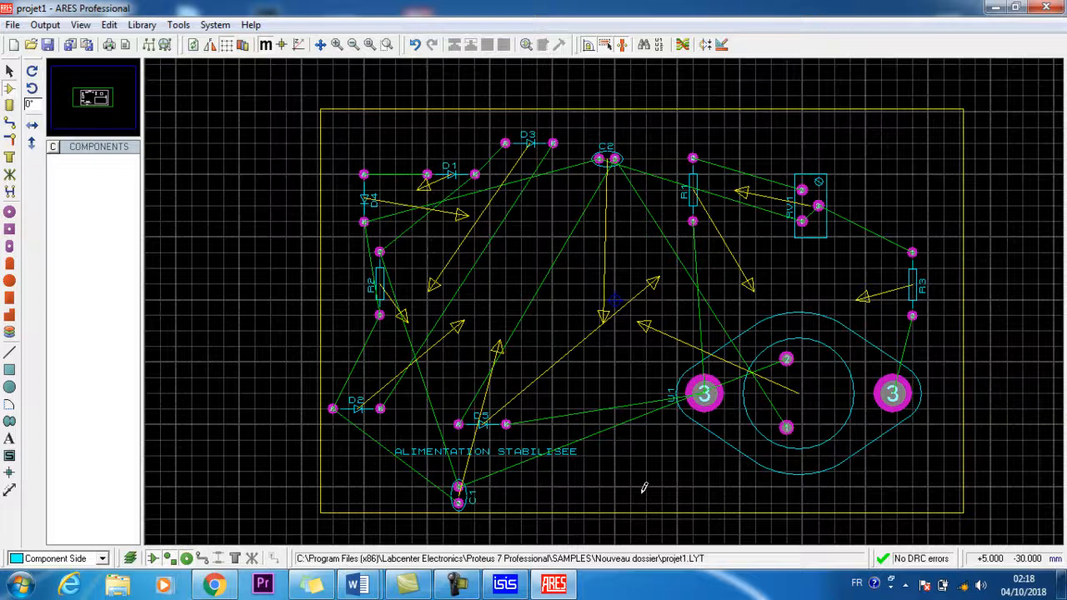
Extend the board outline's lower edge slightly below C1 and auto-route the board using the basic schedule with its default settings.
click(635, 511)
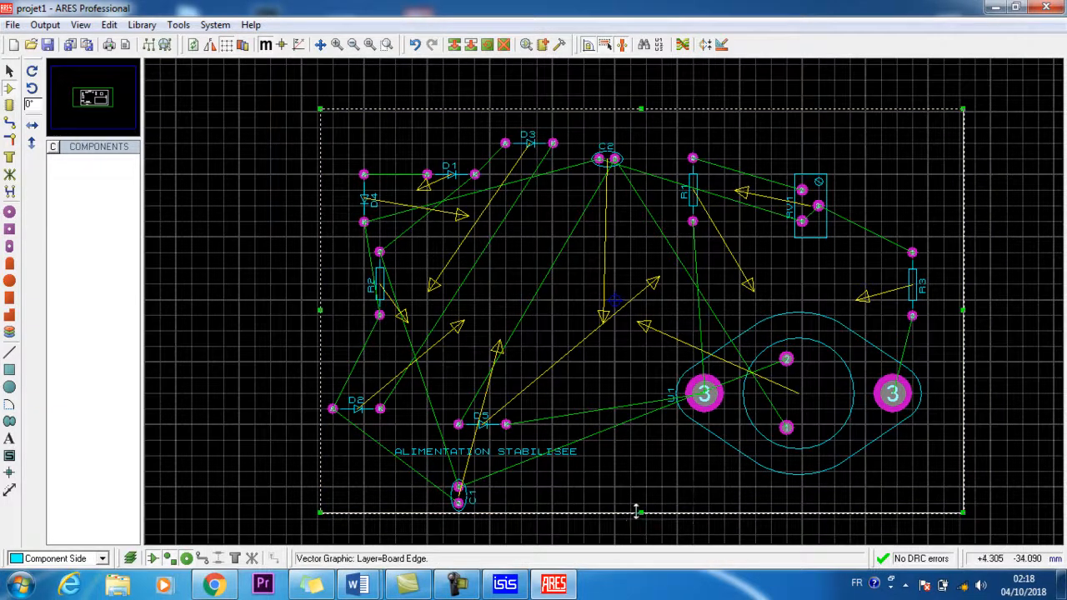
drag(640, 510, 640, 528)
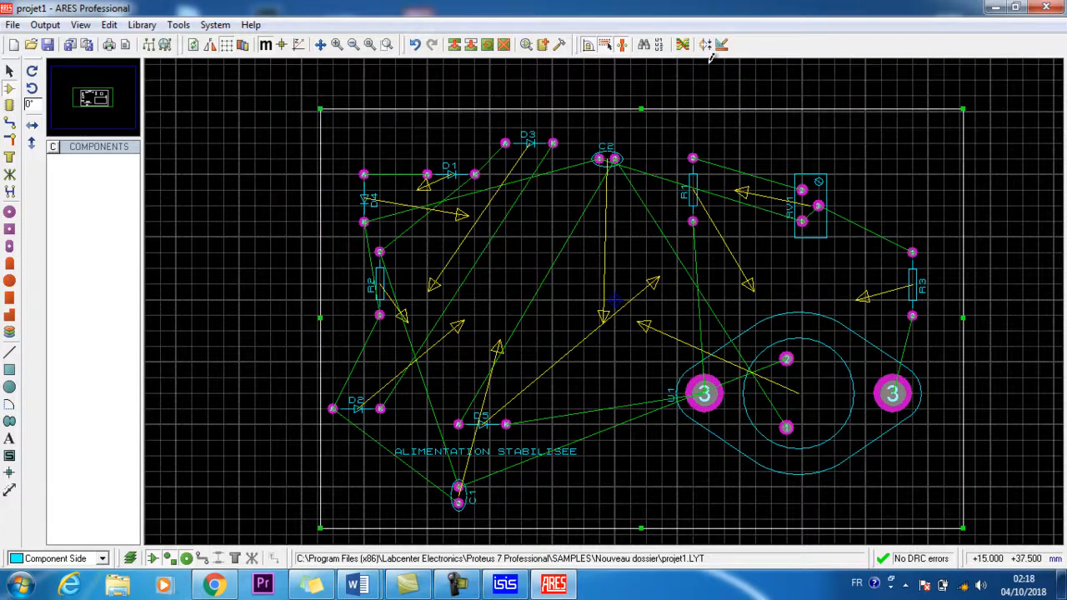
click(681, 46)
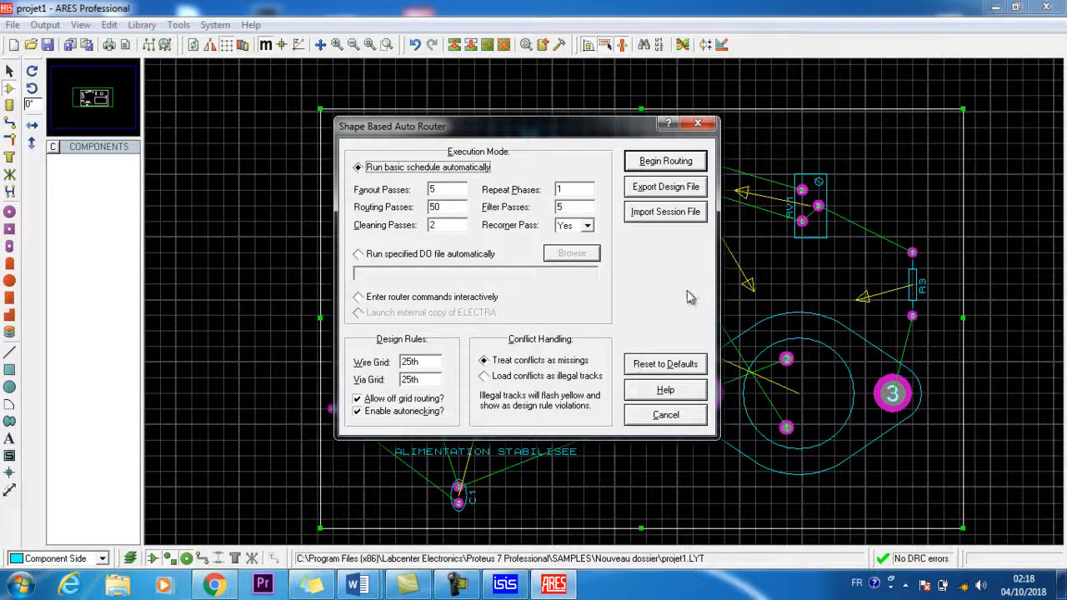
click(667, 163)
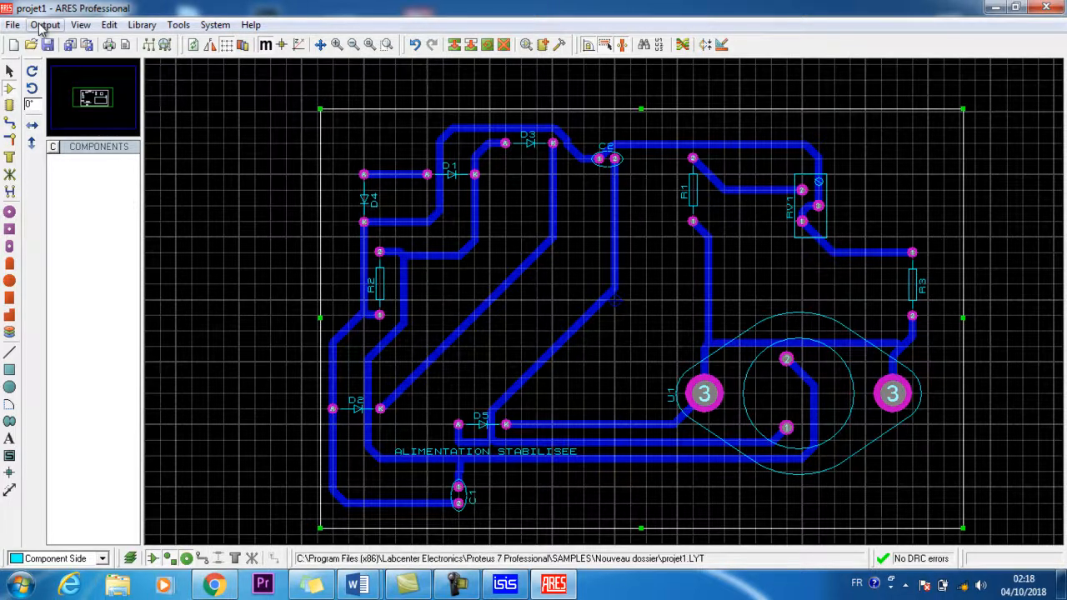
Open the 3D visualization of the board, examine the component placement from several angles, and return to the layout.
click(80, 26)
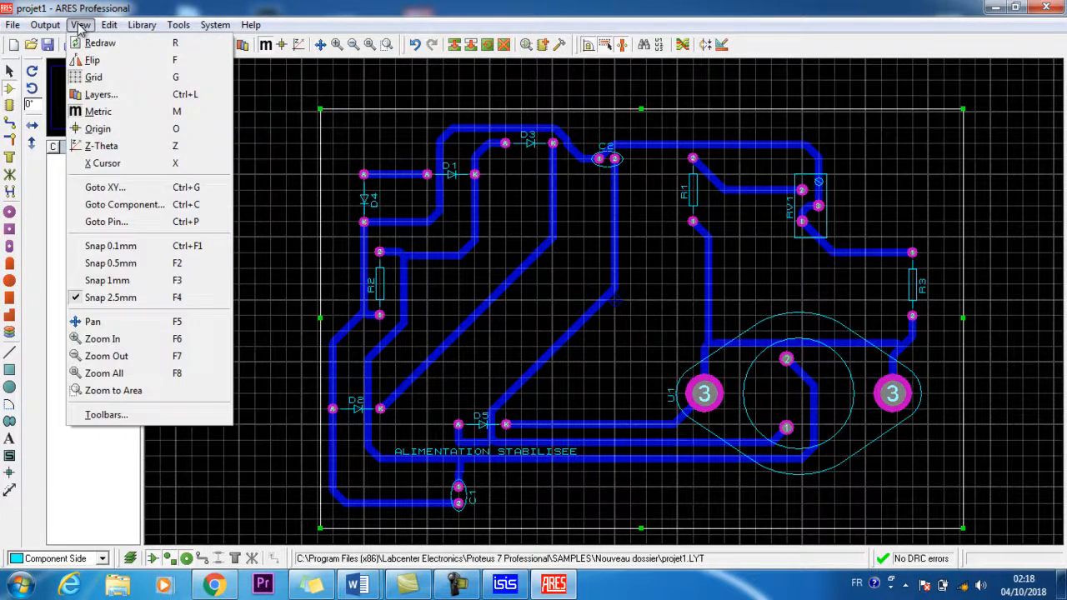
mouse_move(48, 25)
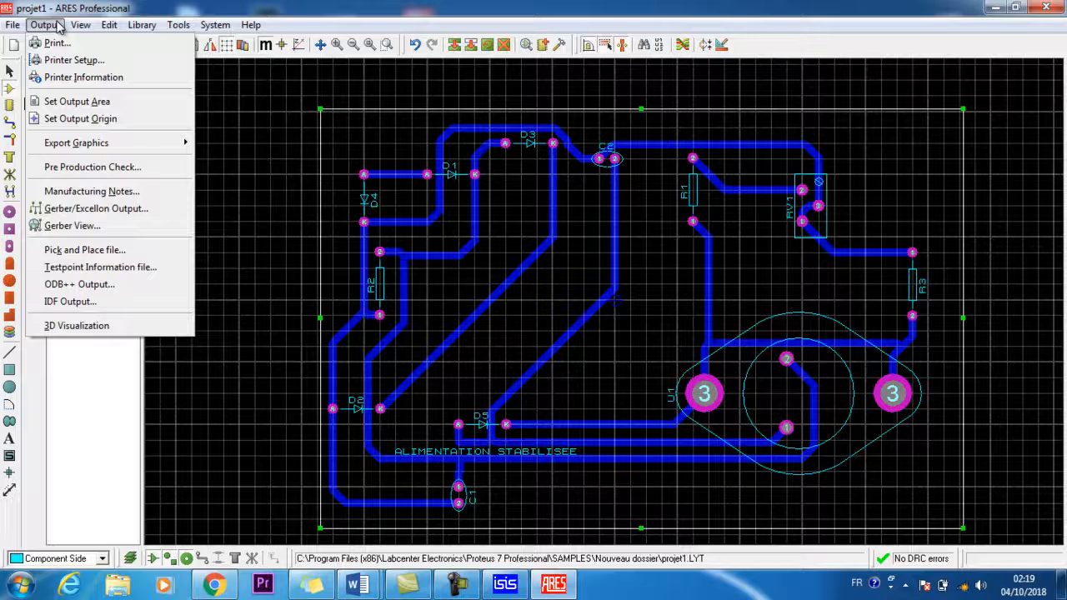
click(84, 325)
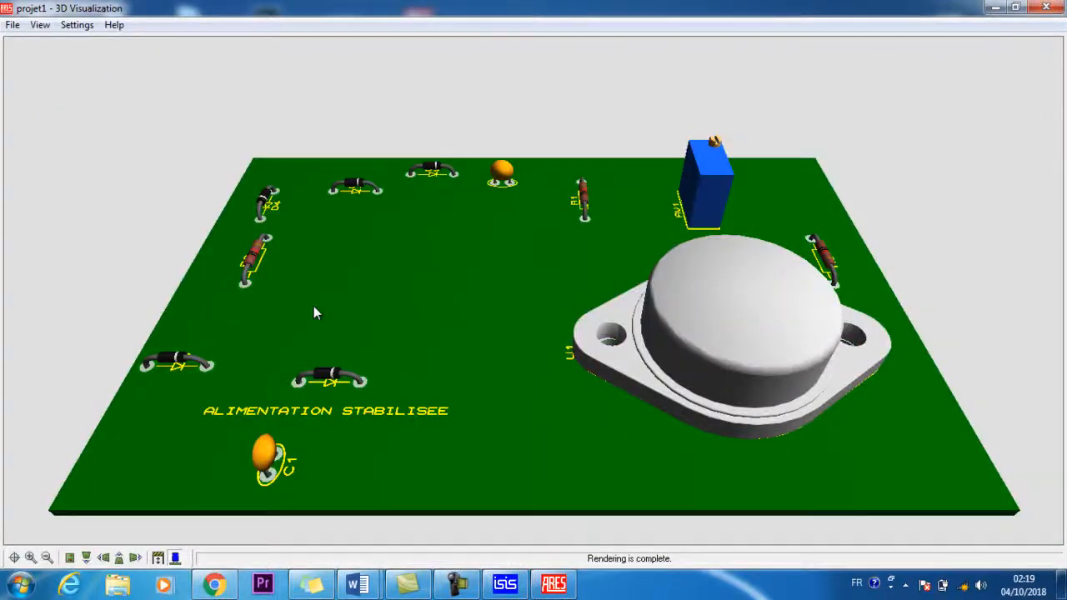
click(358, 285)
drag(533, 290, 533, 291)
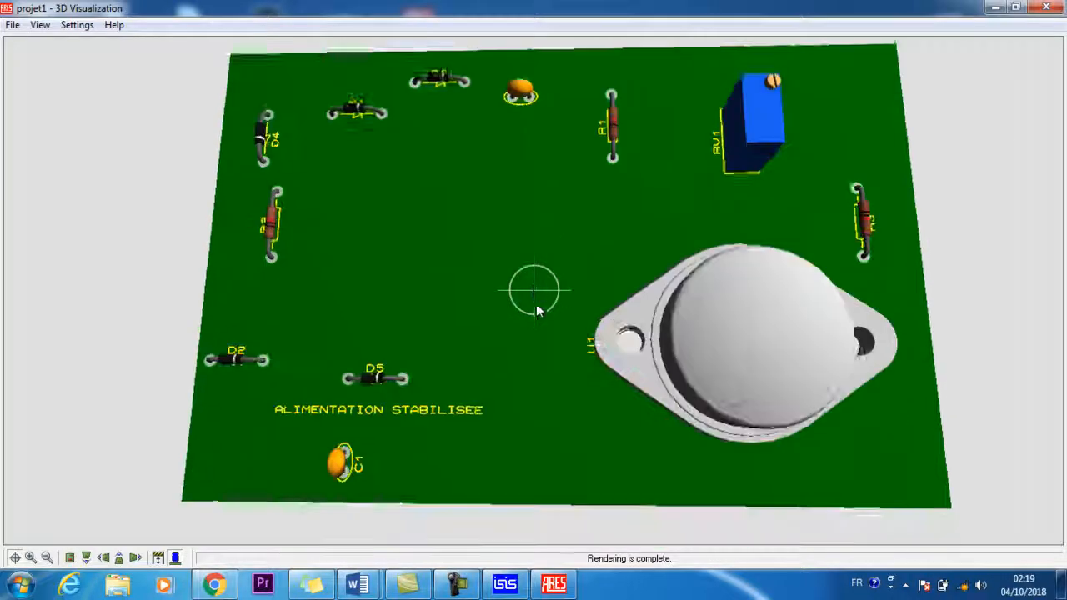
right_click(534, 291)
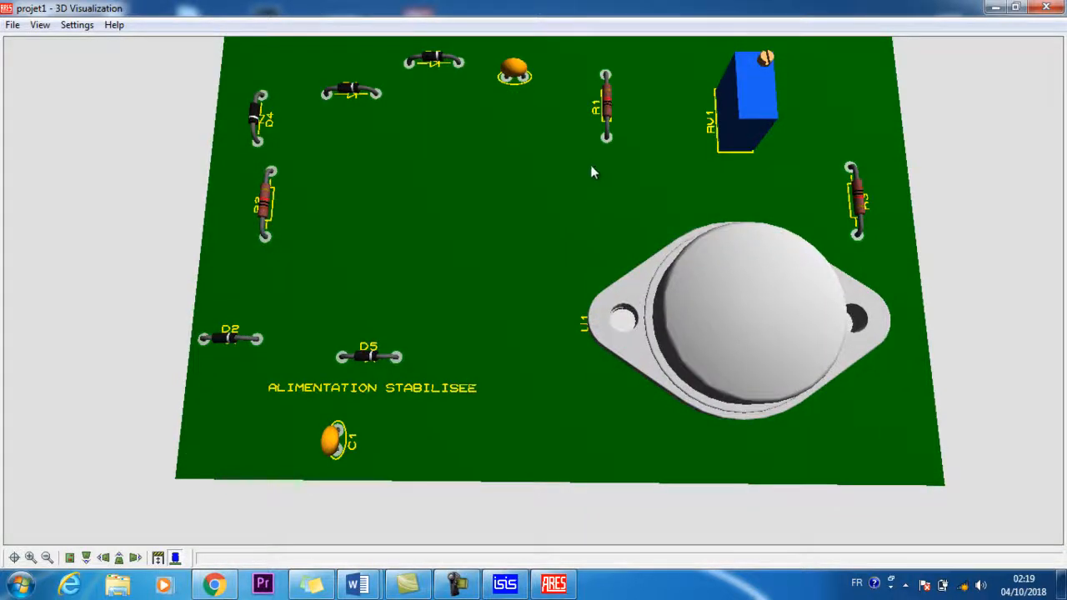
click(420, 155)
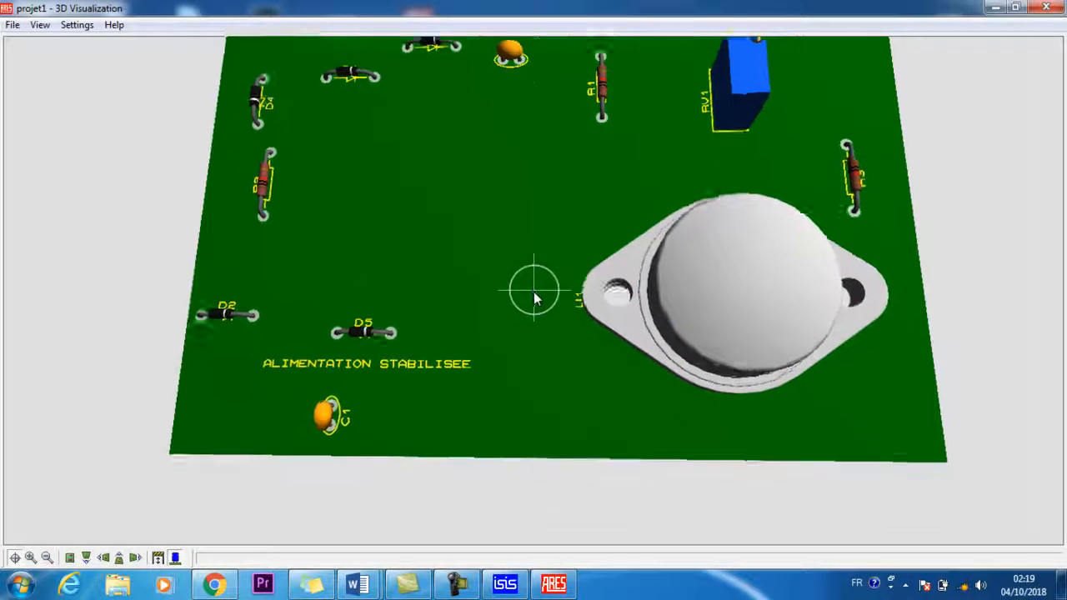
right_click(534, 292)
click(521, 223)
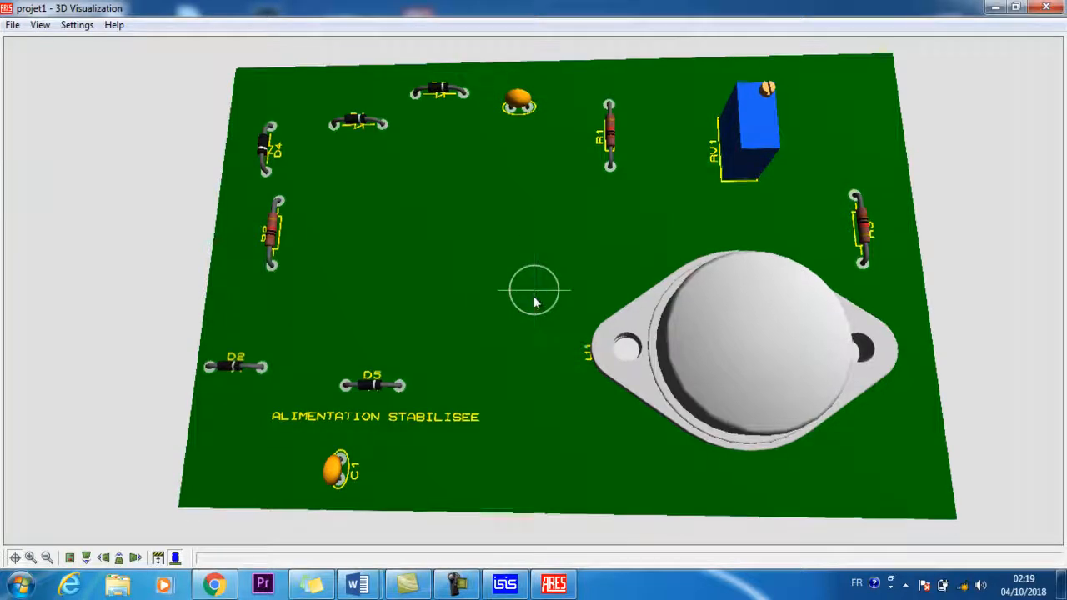
drag(533, 285, 542, 301)
key(Escape)
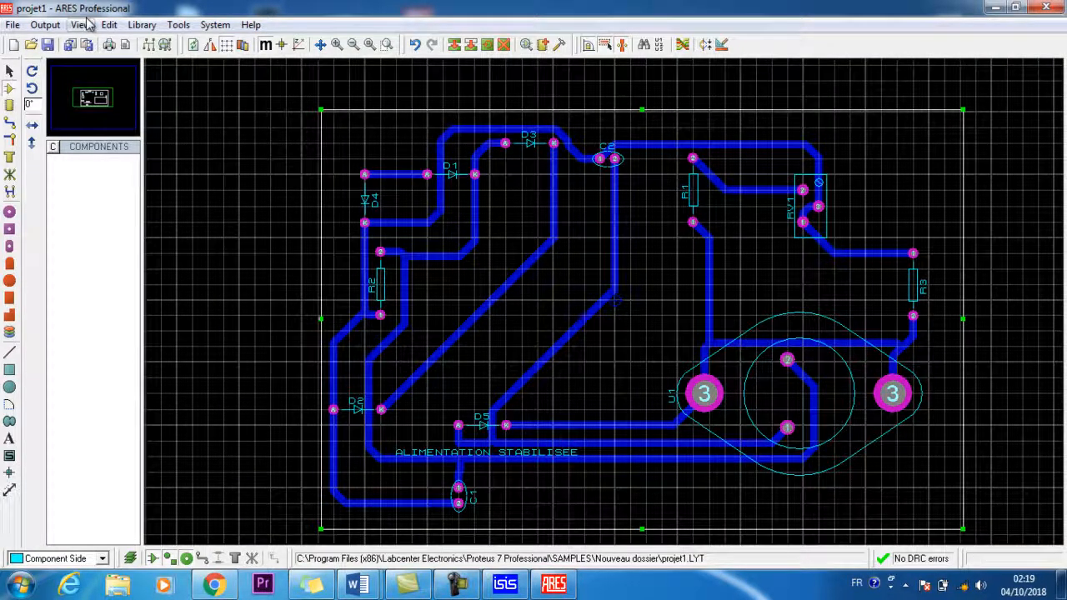
click(46, 25)
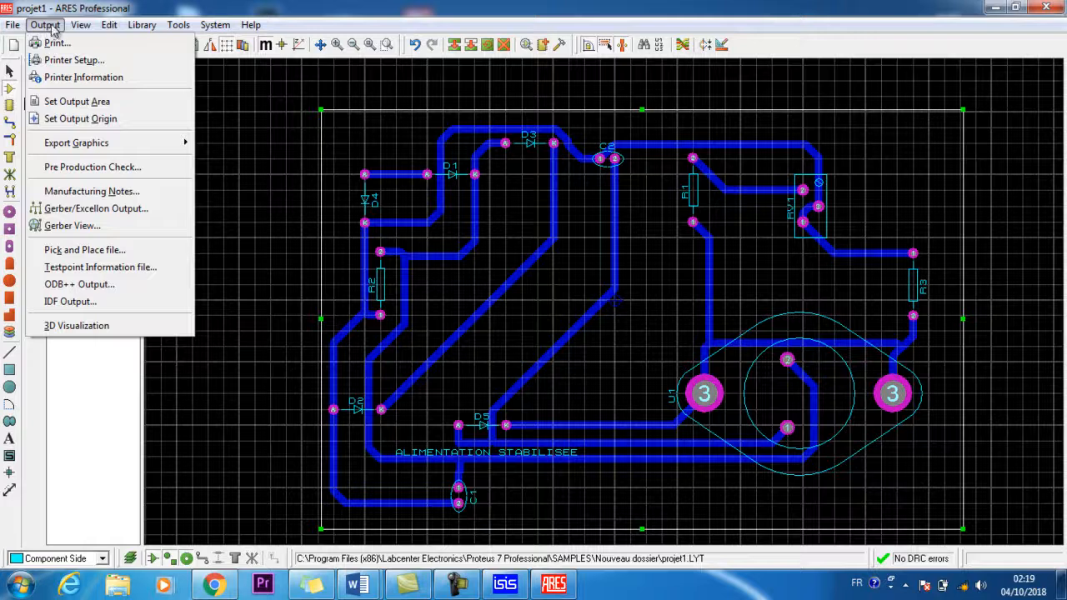
click(475, 581)
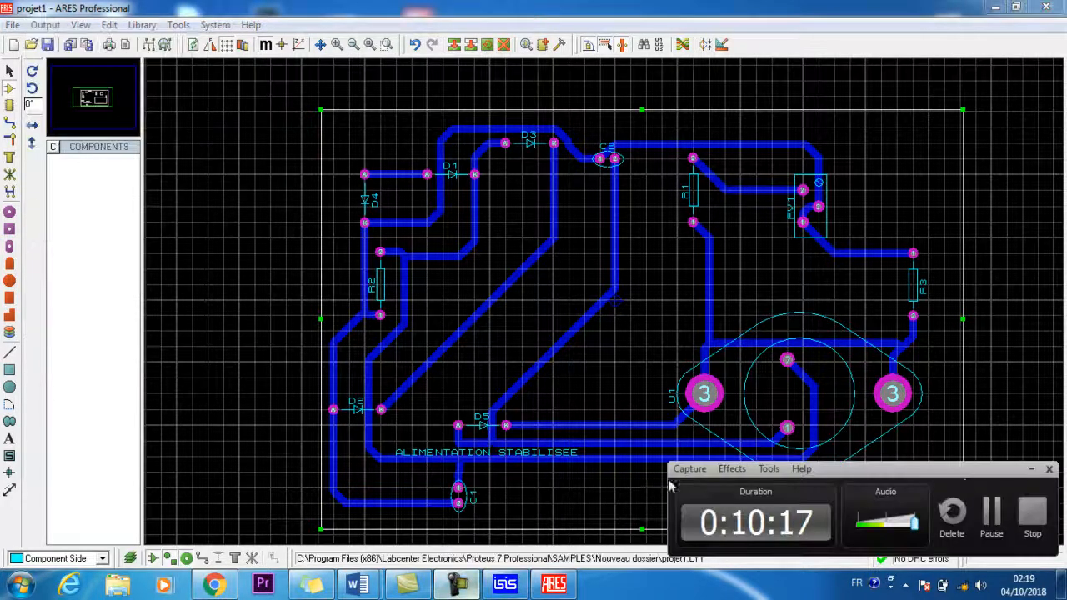
click(624, 357)
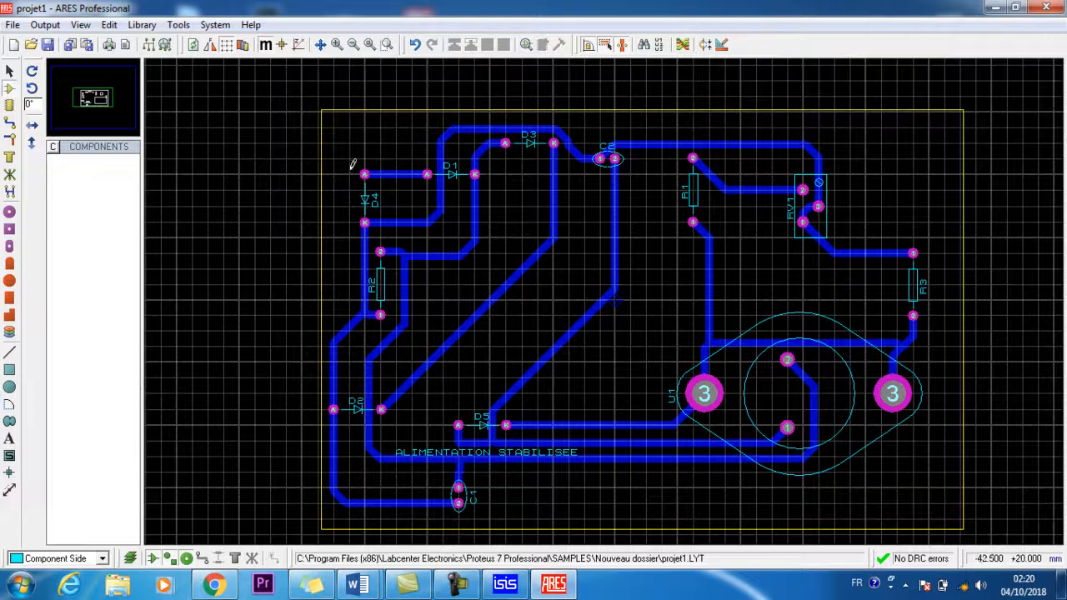
Export the artwork as projet1.PDF with the Top Copper, Bottom Copper and Top Silk layers, keeping the default options.
click(45, 25)
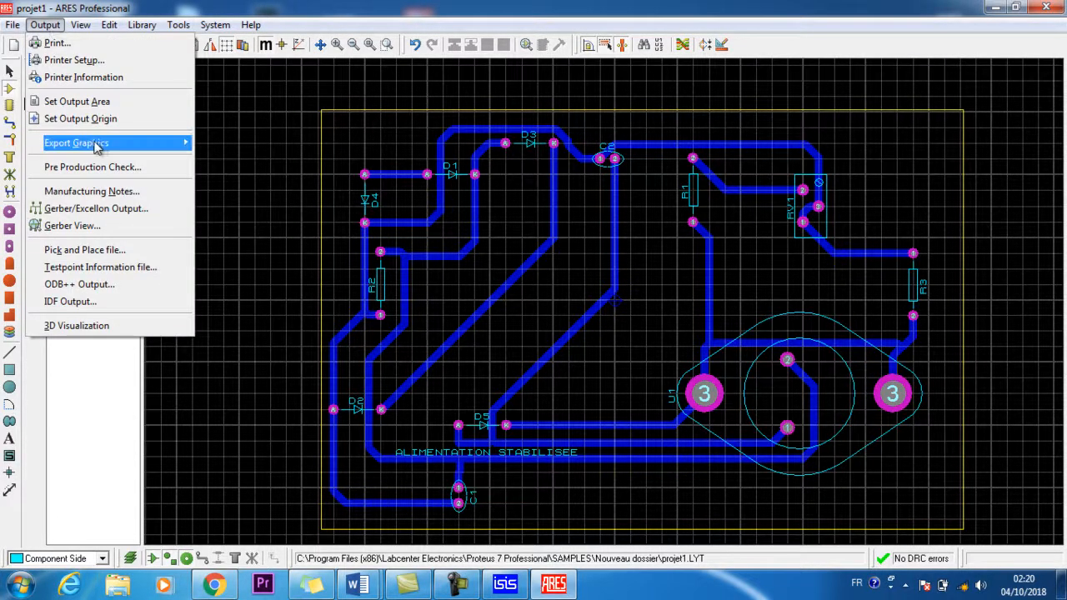
mouse_move(172, 144)
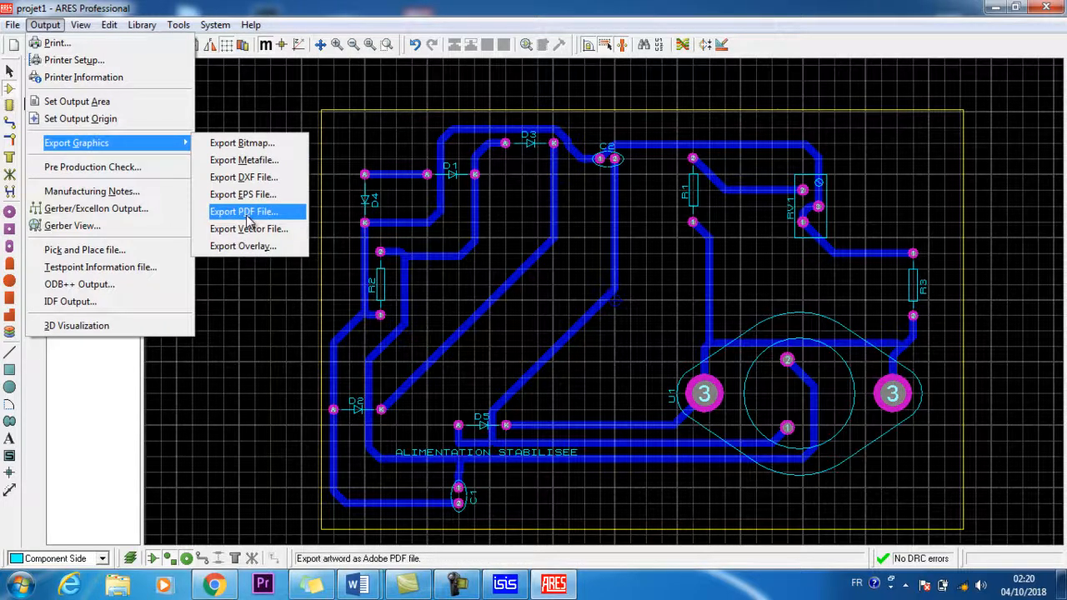
click(246, 215)
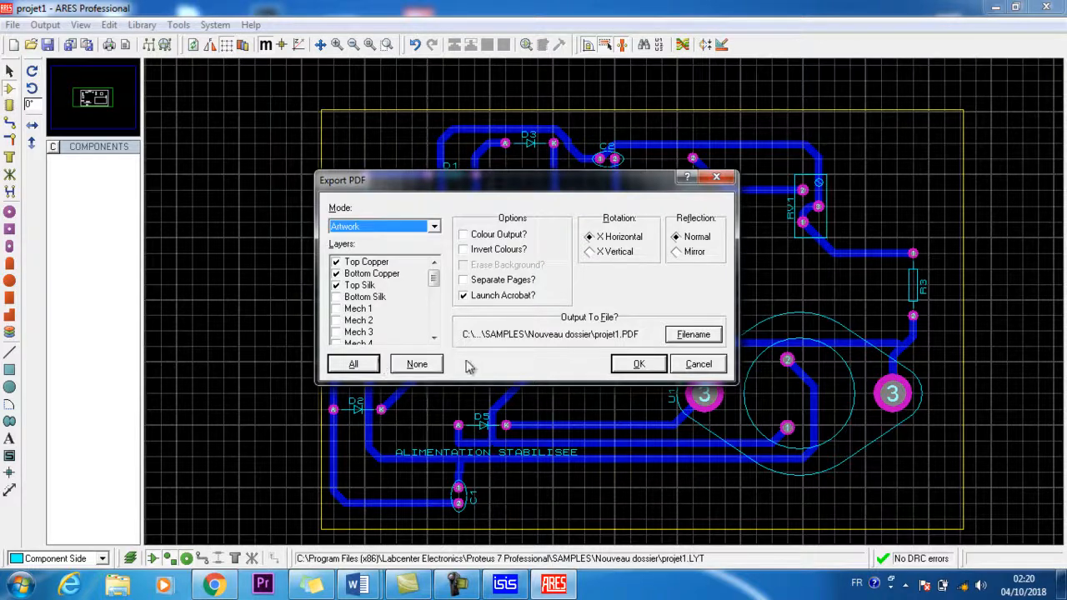
click(636, 364)
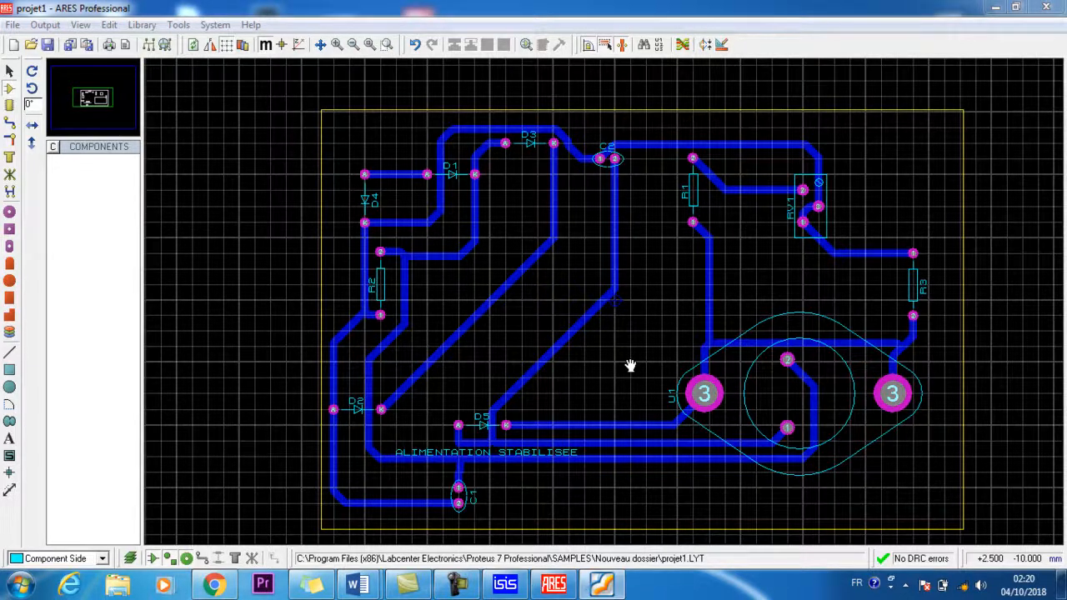
Switch to Foxit Reader, inspect the tracks and component outlines in the exported projet1.PDF, and close the reader.
click(611, 586)
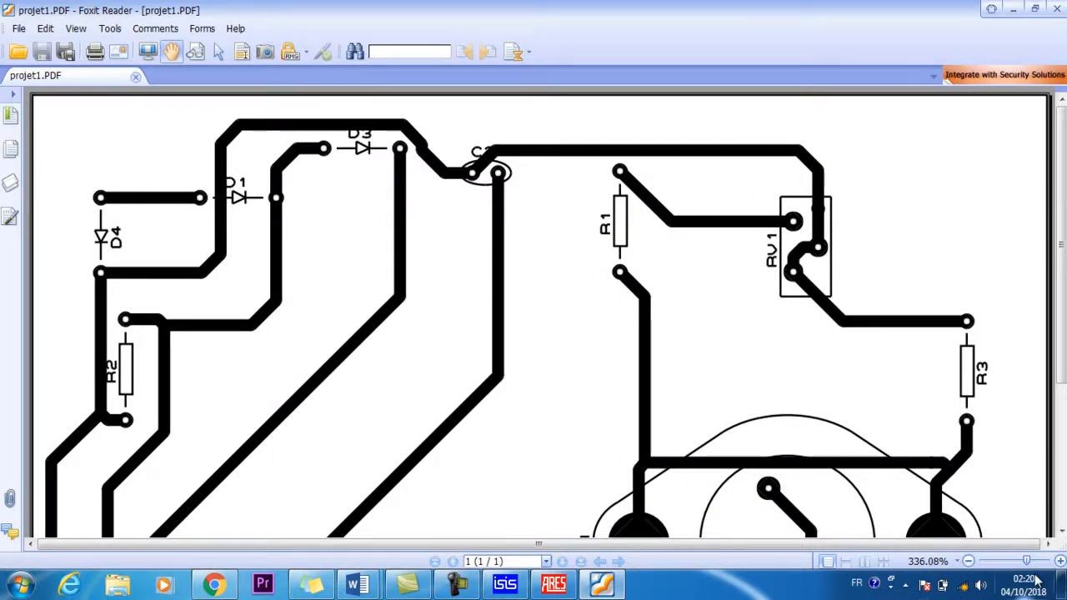
drag(1026, 561, 1019, 567)
click(967, 563)
drag(1012, 563, 1028, 565)
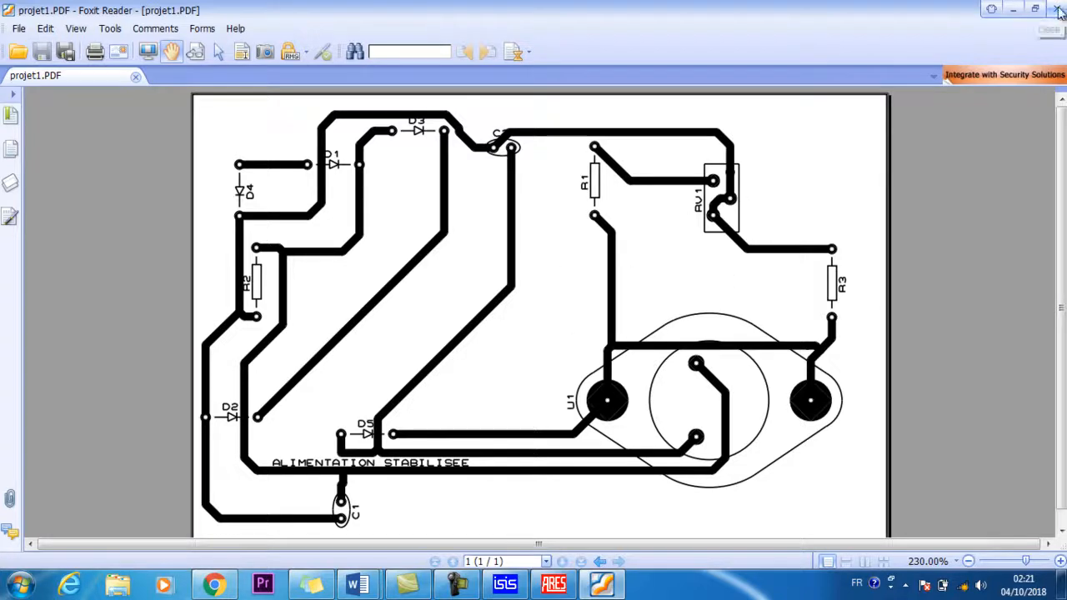
click(1058, 10)
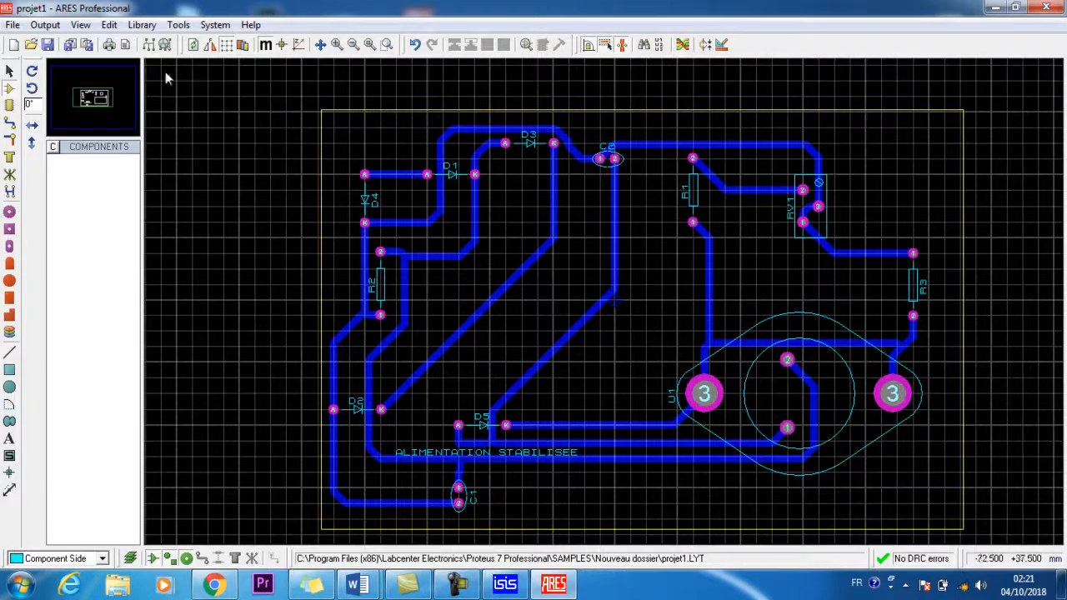
Export the artwork as projet1.PDF with only the Top Copper layer, check it in Foxit Reader, and return to ARES.
click(45, 24)
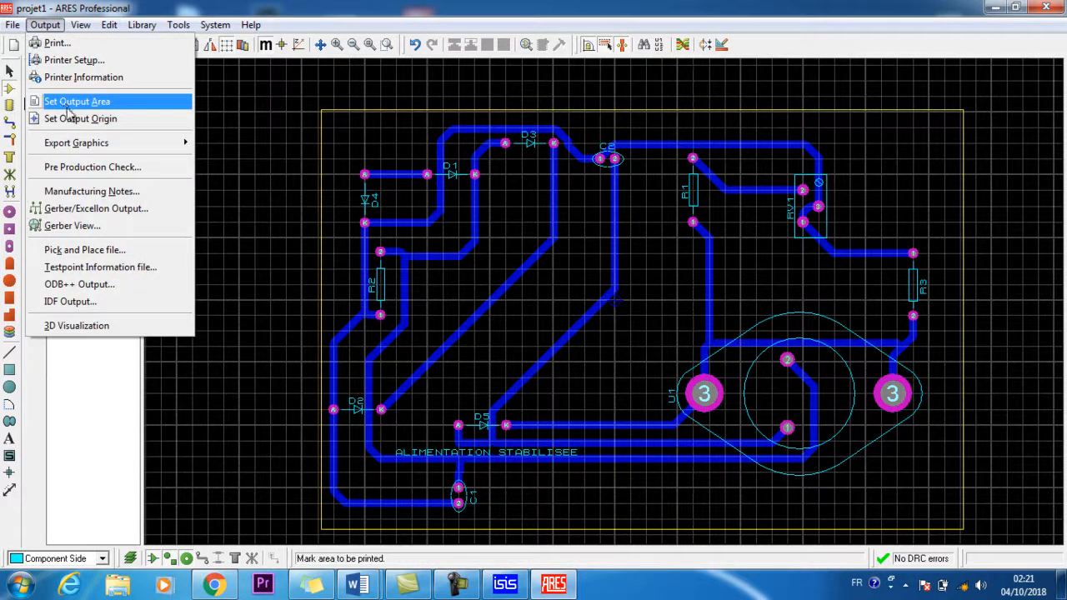
mouse_move(82, 144)
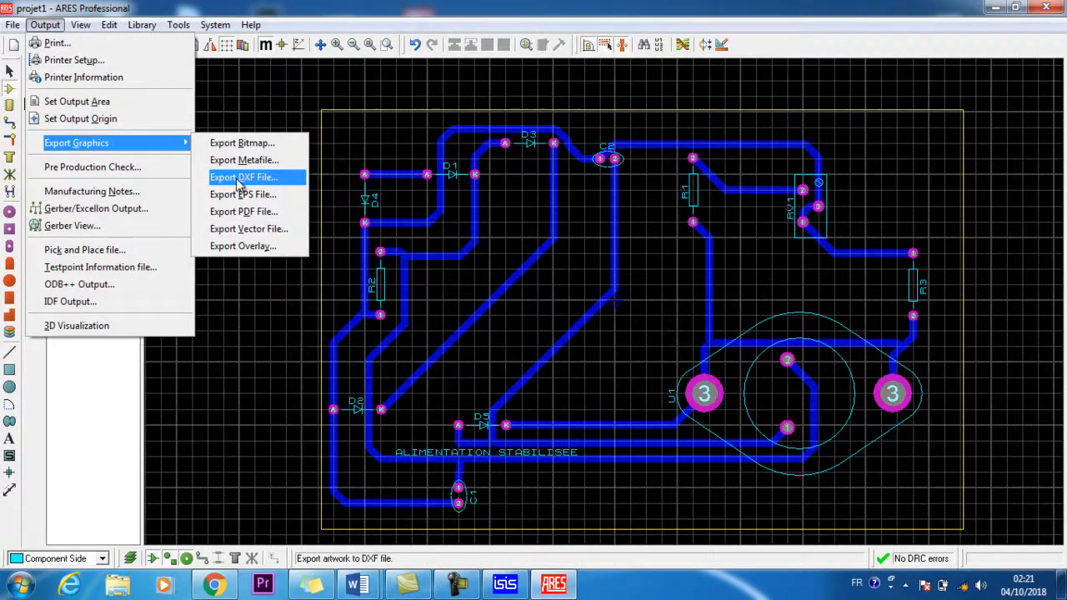
click(237, 216)
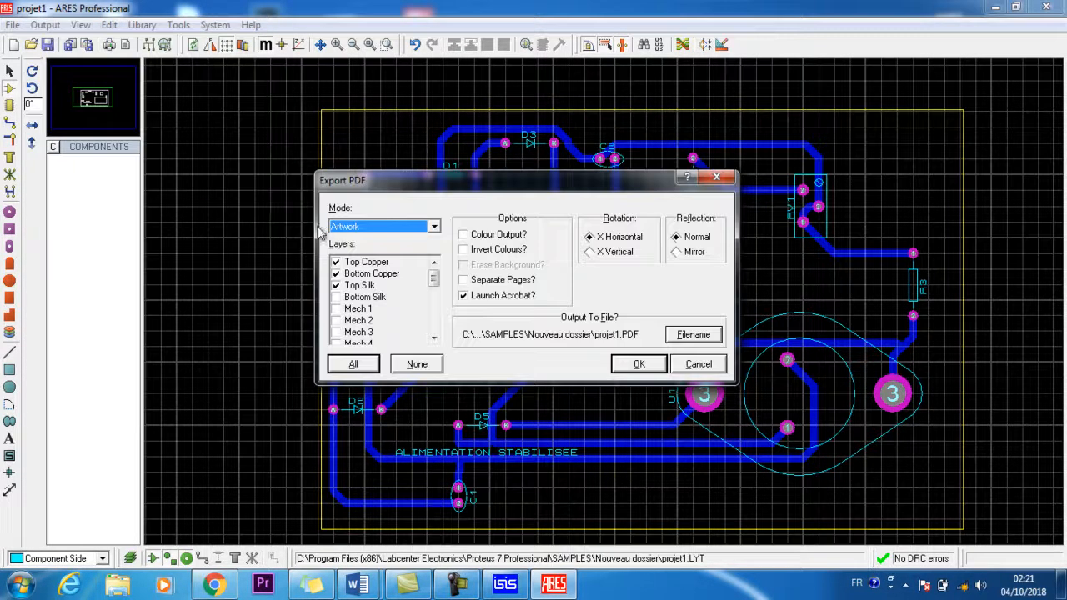
click(336, 285)
click(336, 276)
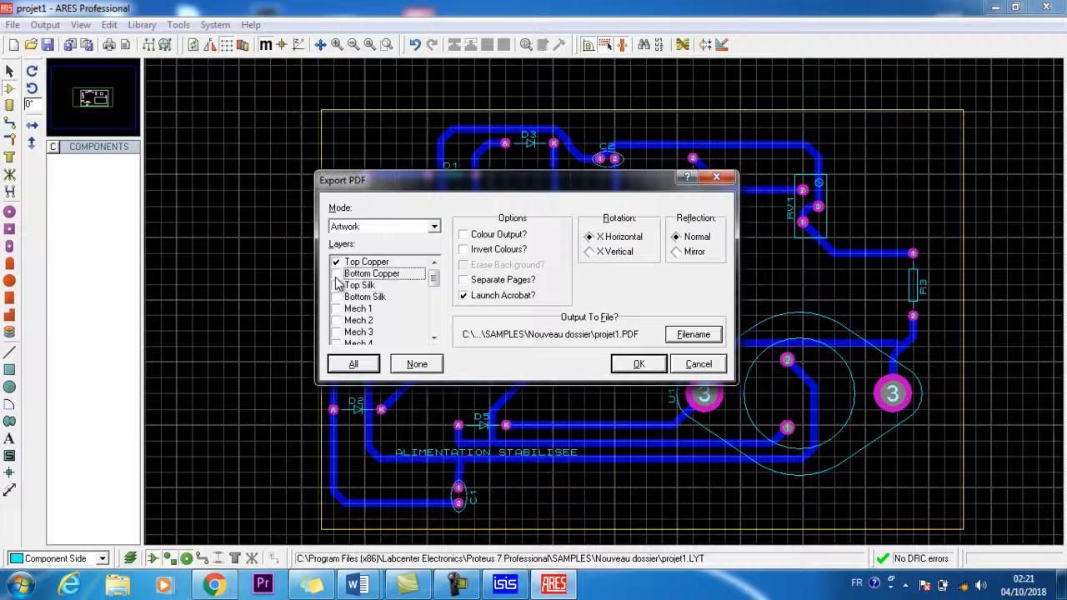
click(433, 226)
click(433, 226)
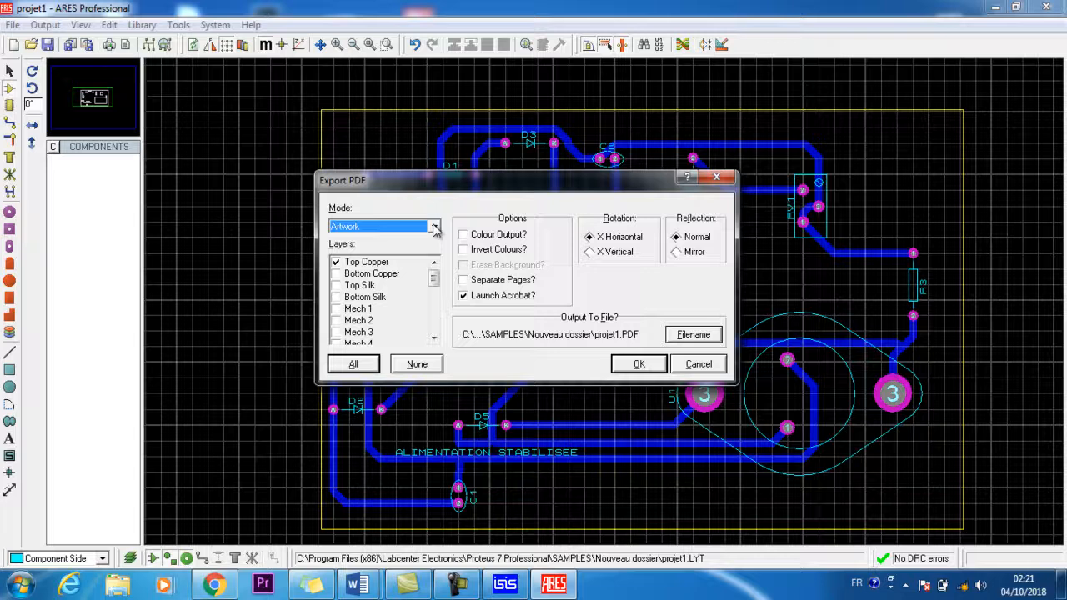
click(655, 364)
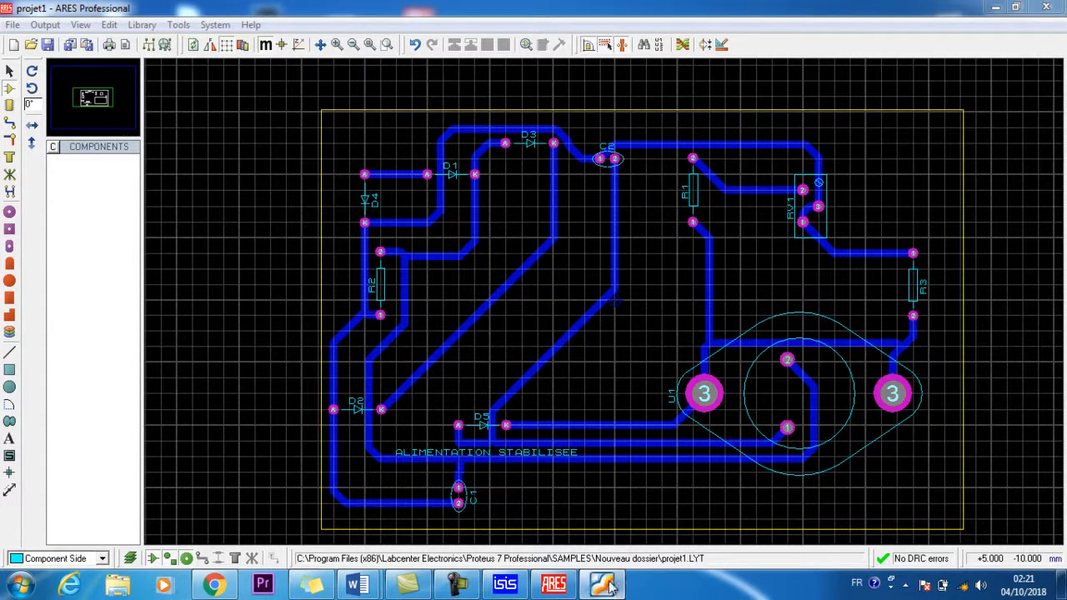
click(603, 585)
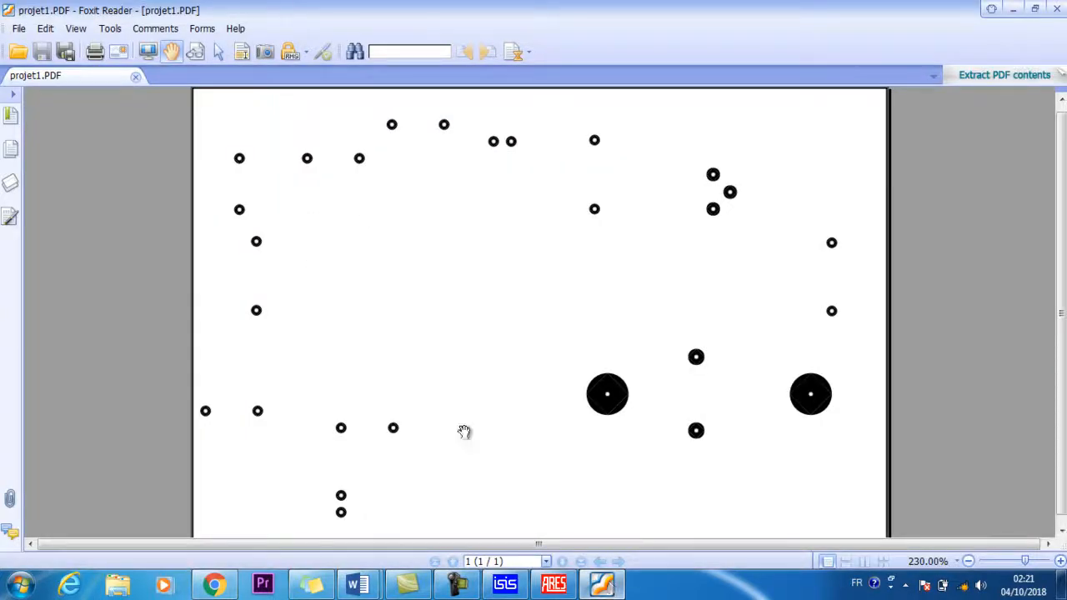
click(553, 585)
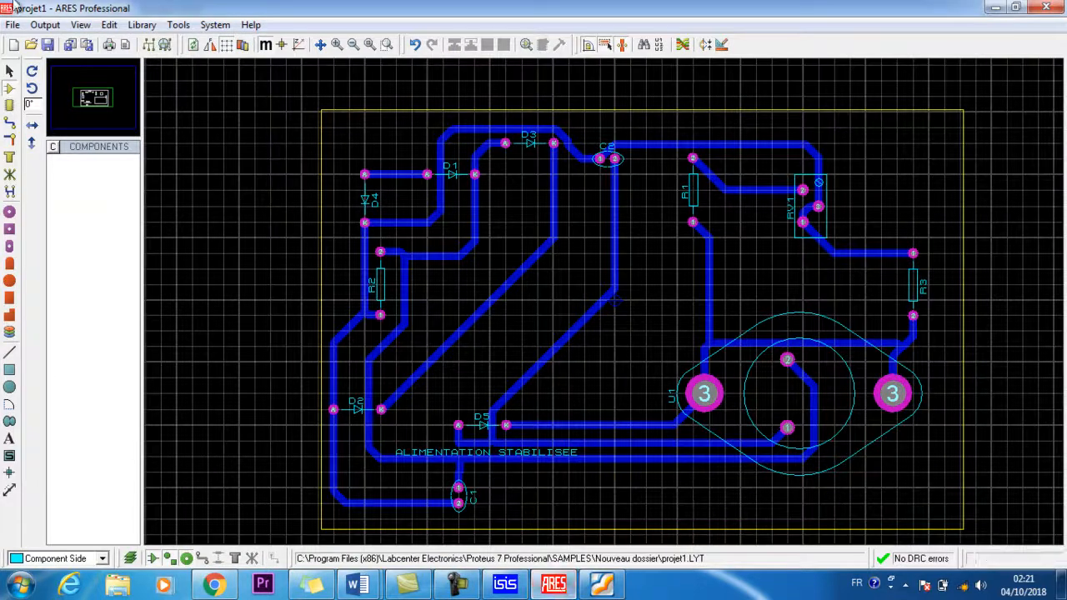
Try to export the artwork as projet1.PDF with Top Copper and Bottom Copper included and Top Silk excluded.
click(45, 24)
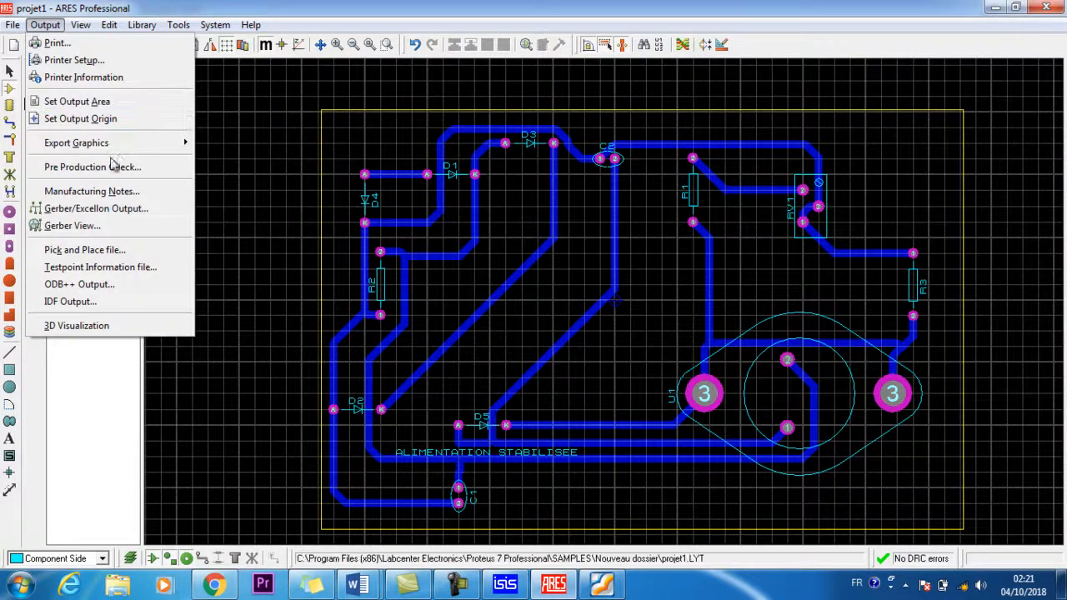
mouse_move(149, 145)
click(245, 212)
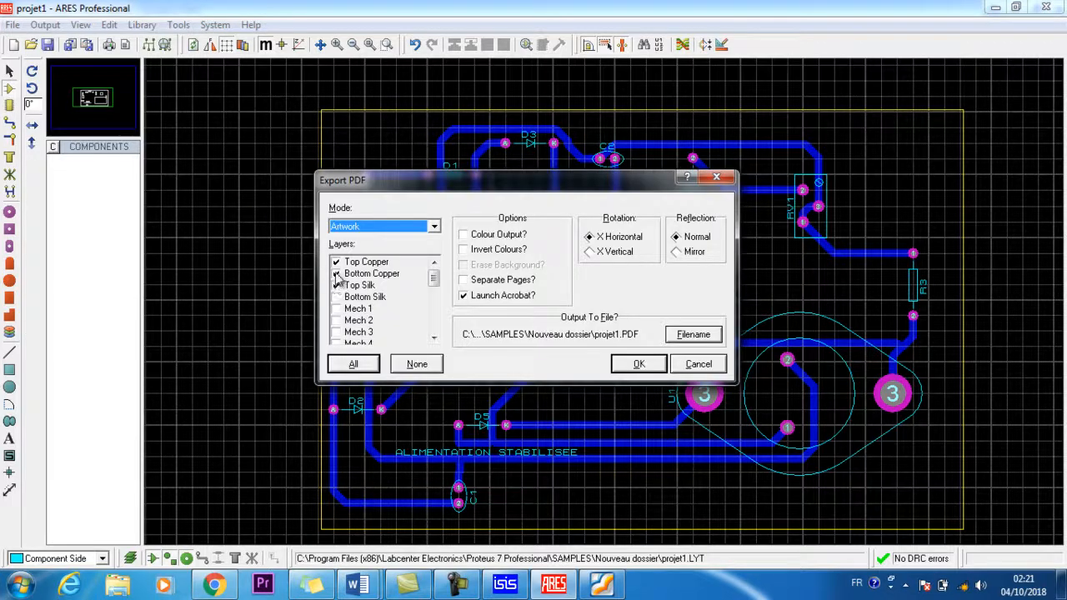
click(336, 275)
click(336, 286)
click(335, 274)
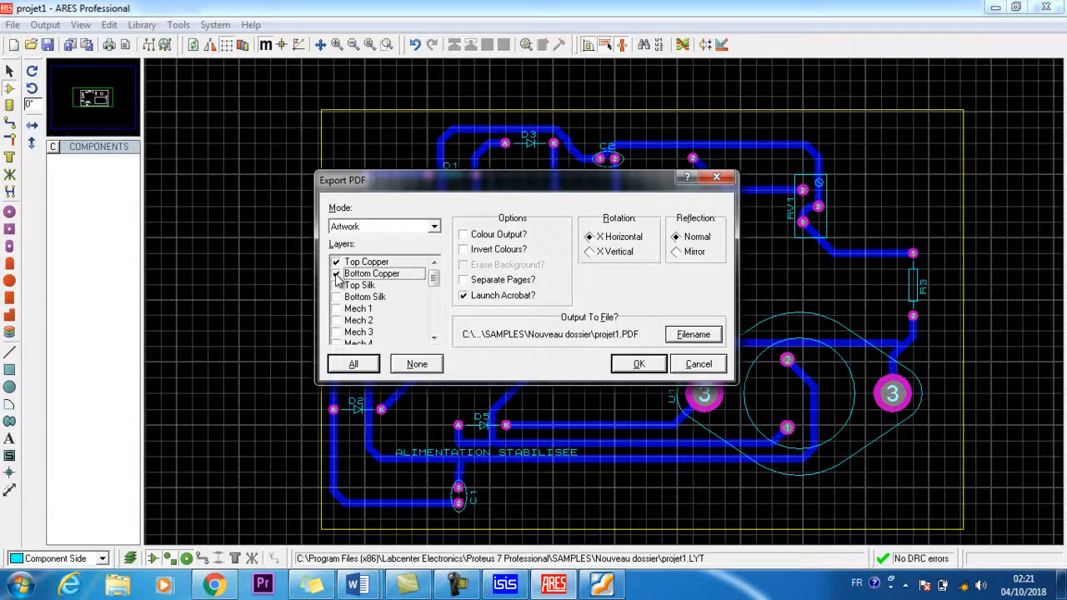
click(636, 363)
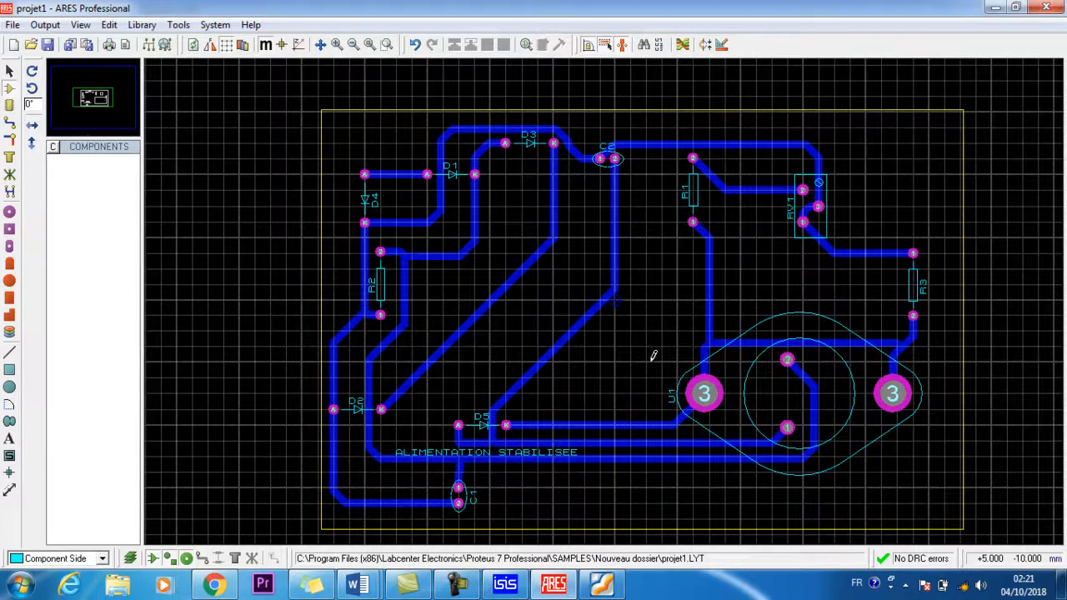
Switch to Foxit Reader to check the copper tracks in projet1.PDF, and close the reader.
click(603, 586)
click(604, 586)
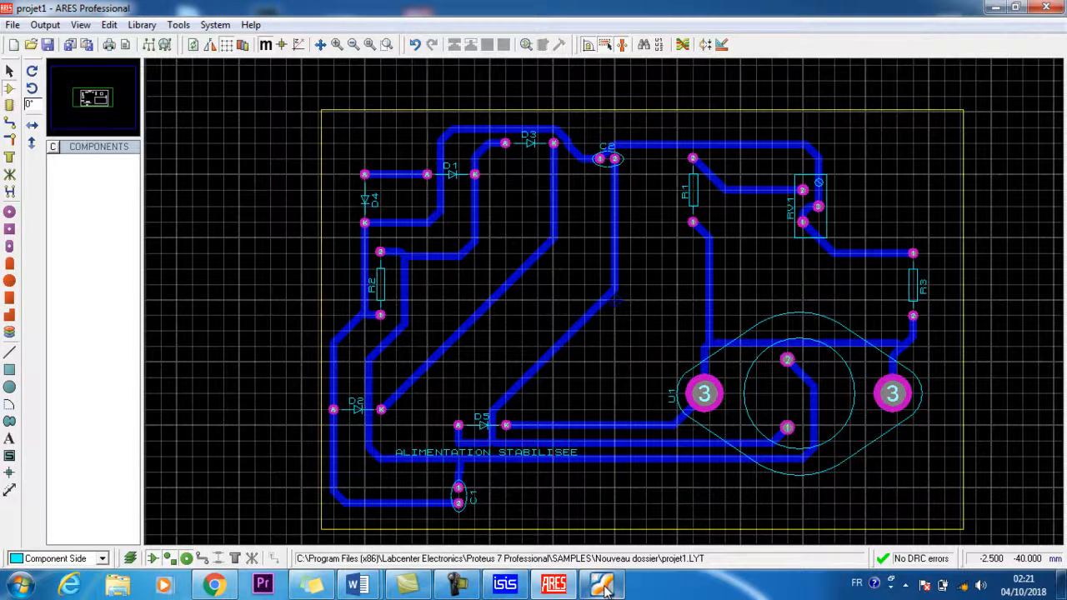
click(603, 587)
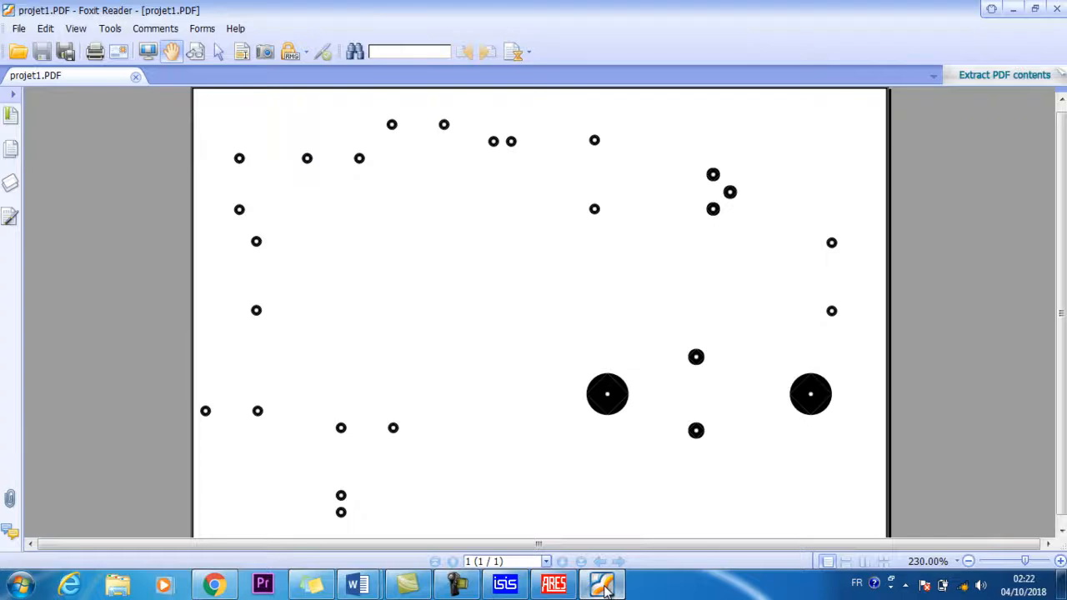
click(1056, 8)
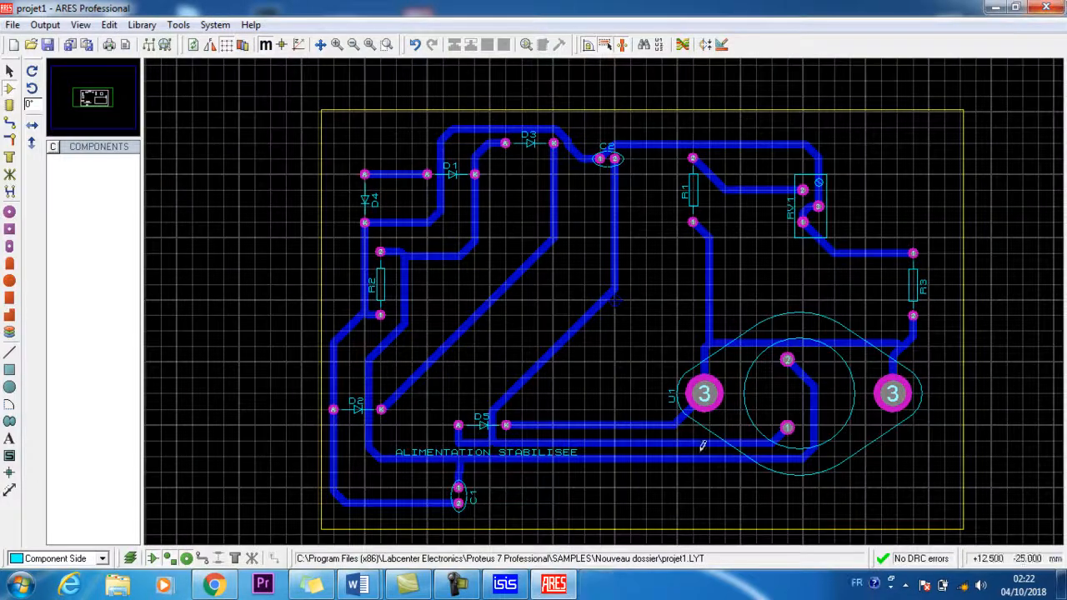
Export the artwork as projet1.PDF with Top Copper and Bottom Copper but without Top Silk, check it in Foxit Reader, and return to ARES.
click(50, 26)
mouse_move(138, 142)
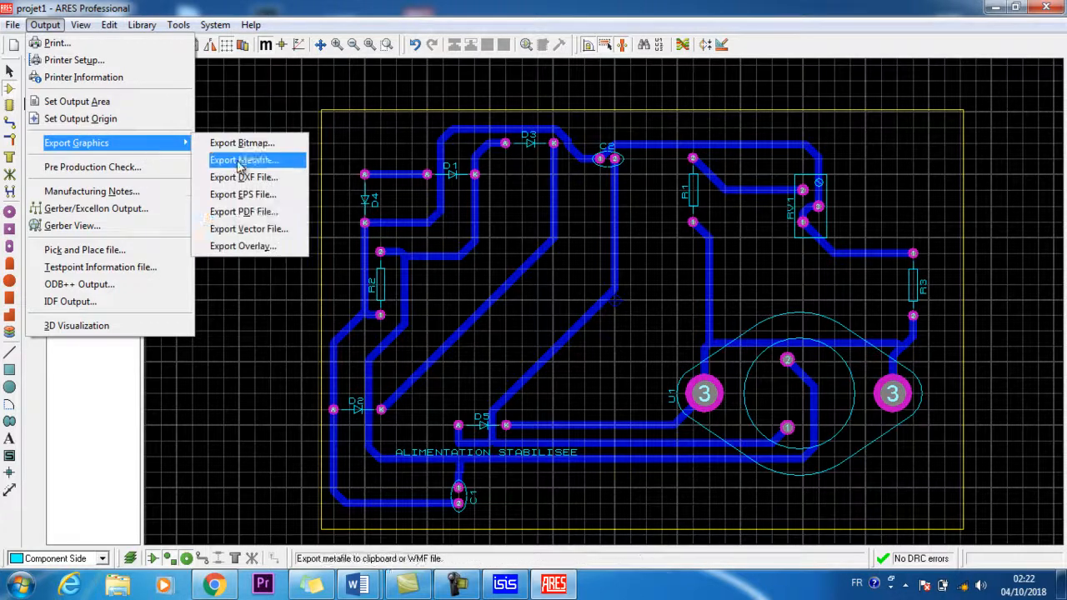
click(260, 213)
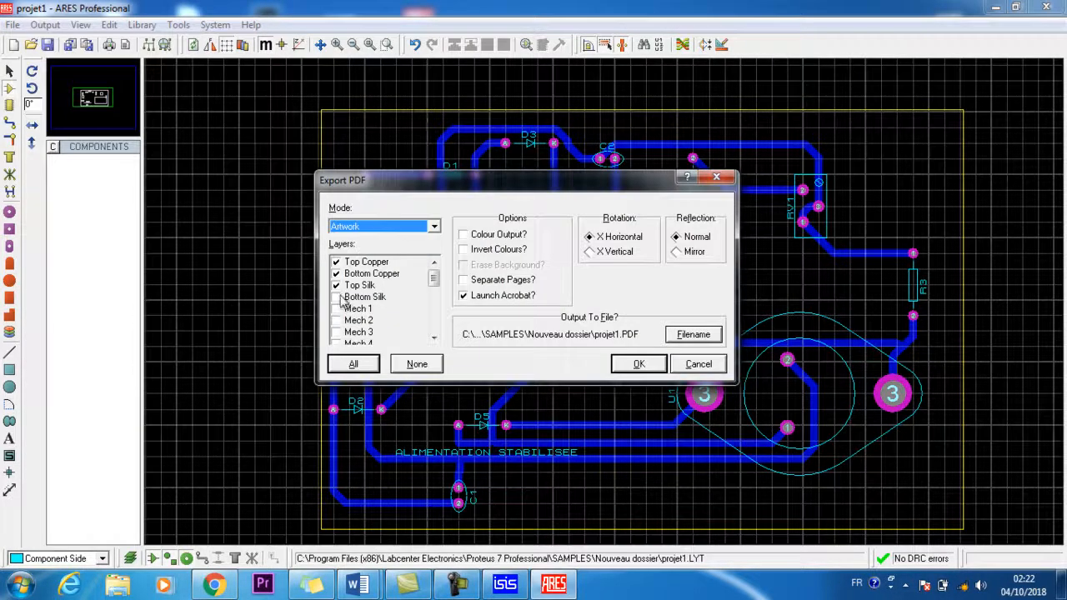
click(337, 285)
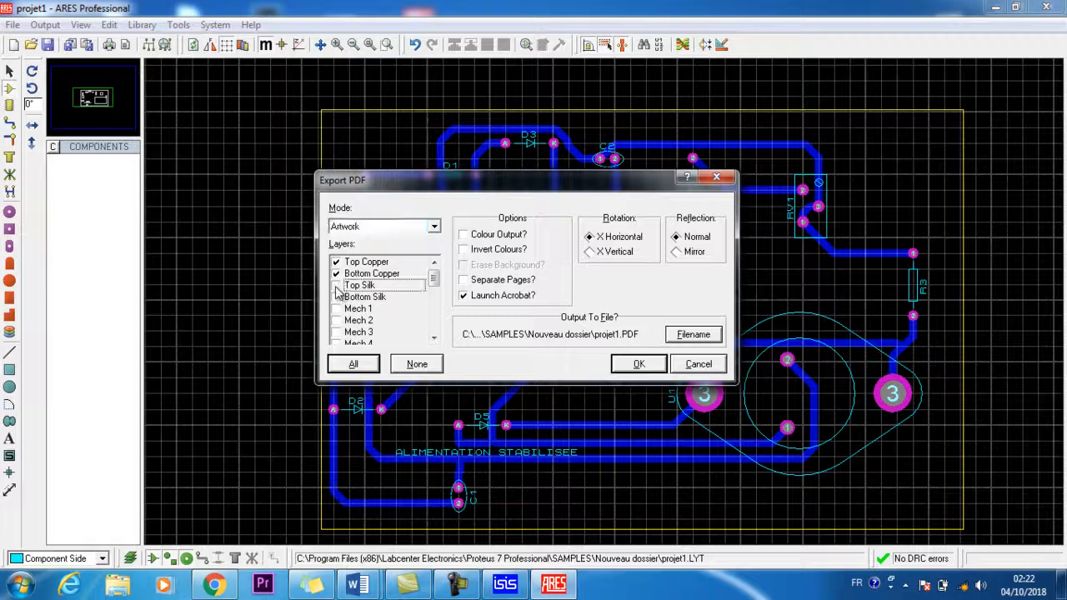
click(636, 365)
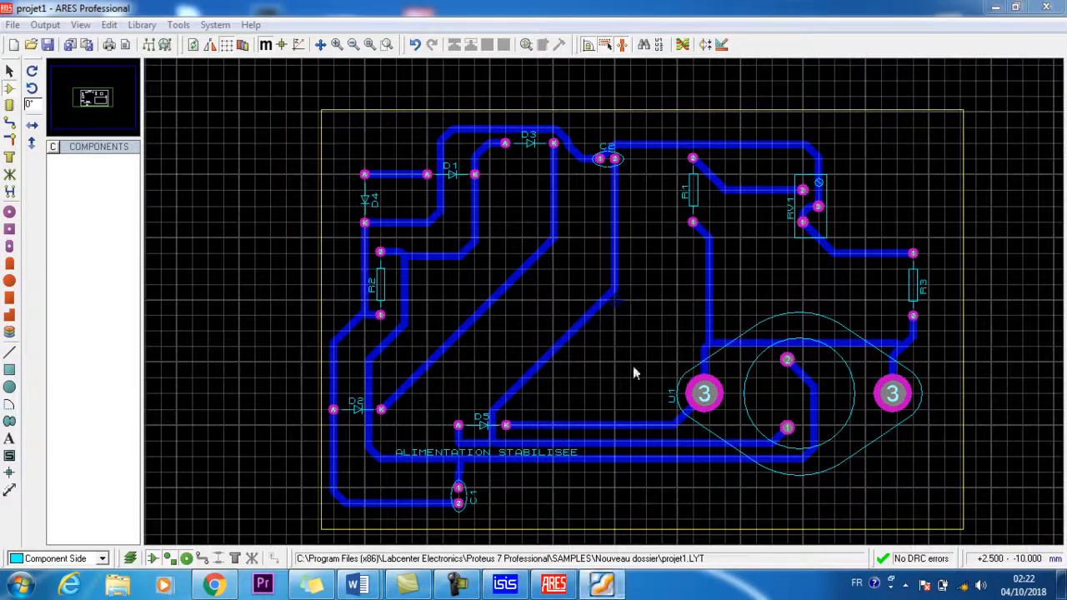
click(607, 587)
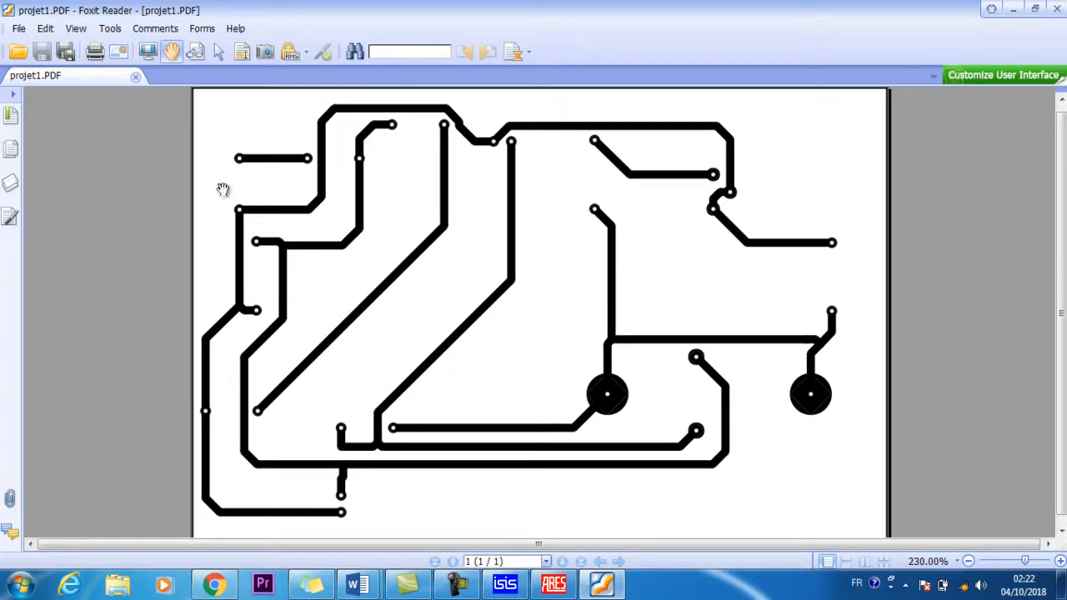
click(553, 583)
Review the layer list and output file in the PDF export settings, and close them without exporting.
click(45, 25)
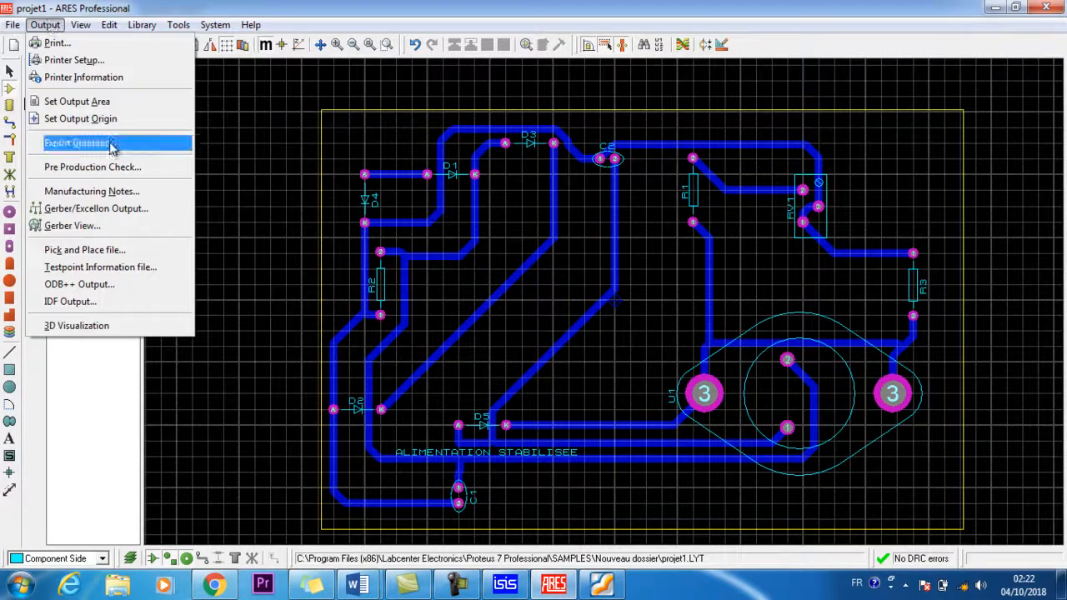
mouse_move(154, 144)
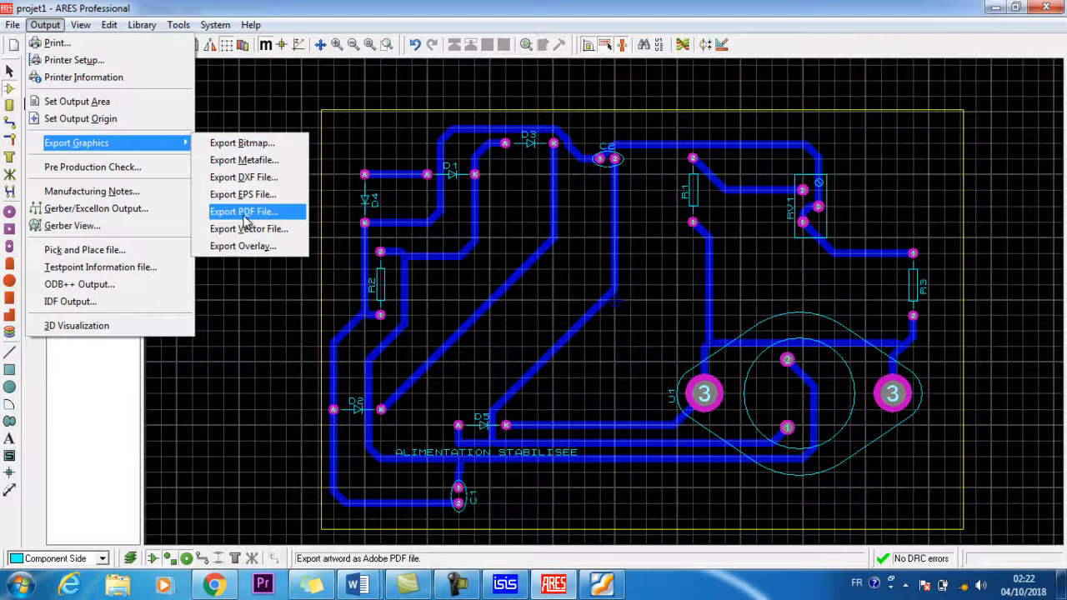
click(241, 211)
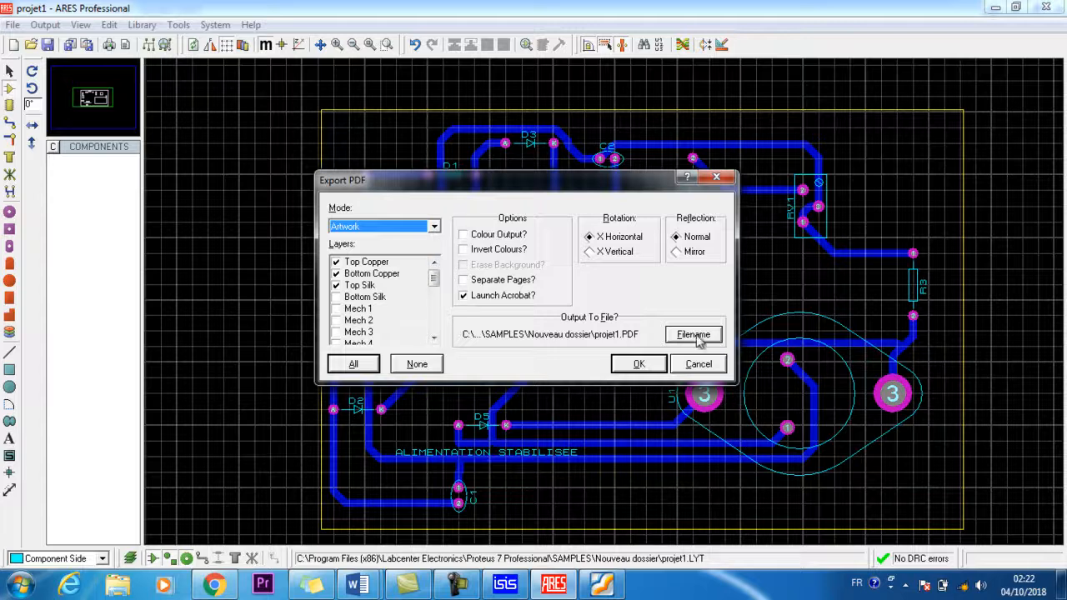
drag(434, 274, 438, 241)
click(693, 368)
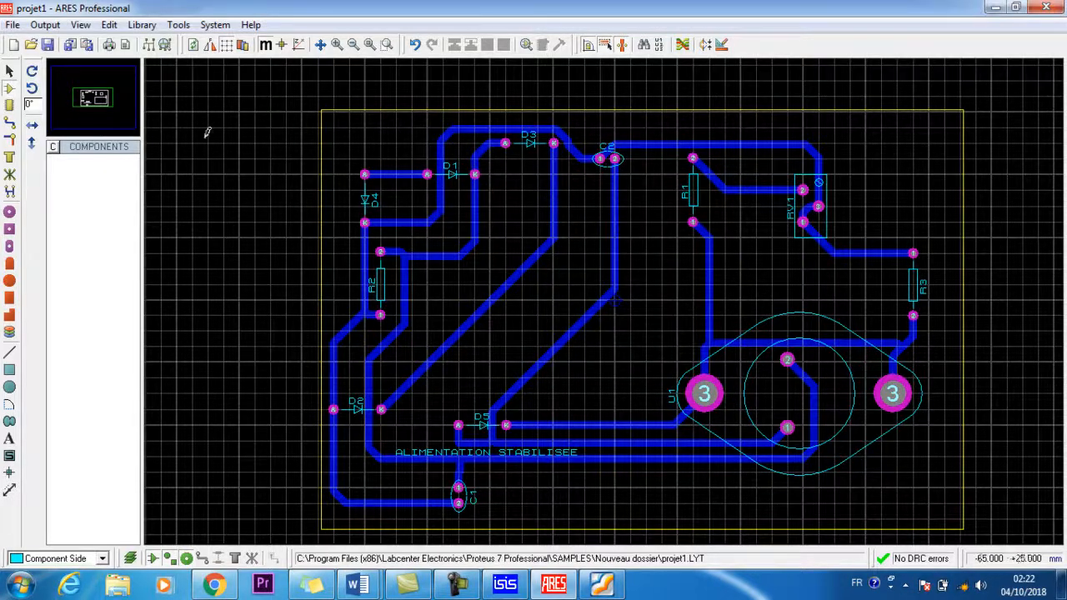
Check the available printers and paper settings in the printer setup, and leave it without changes.
click(45, 24)
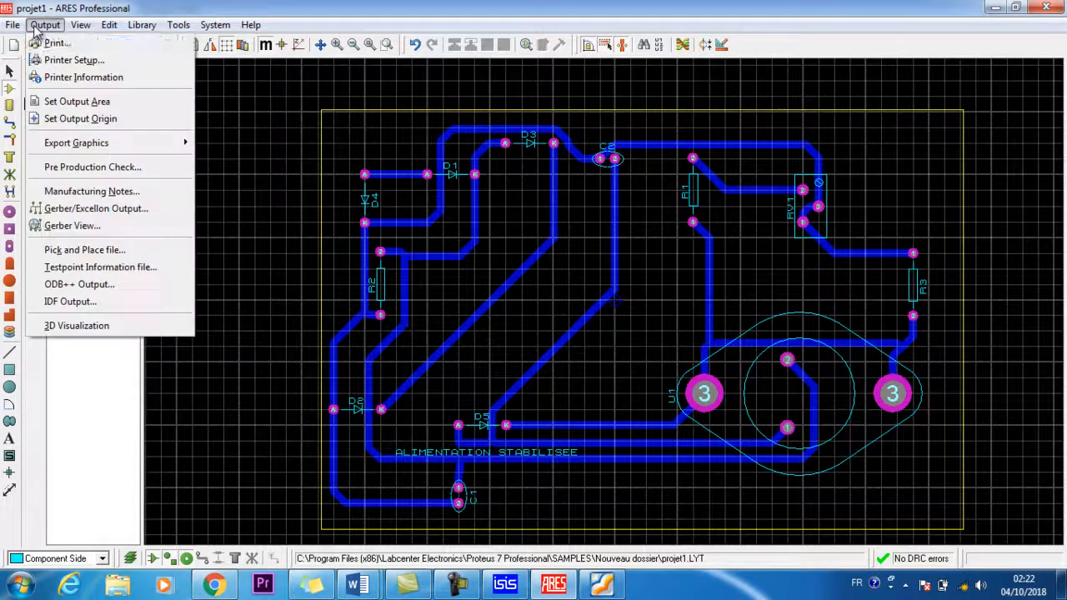
click(47, 60)
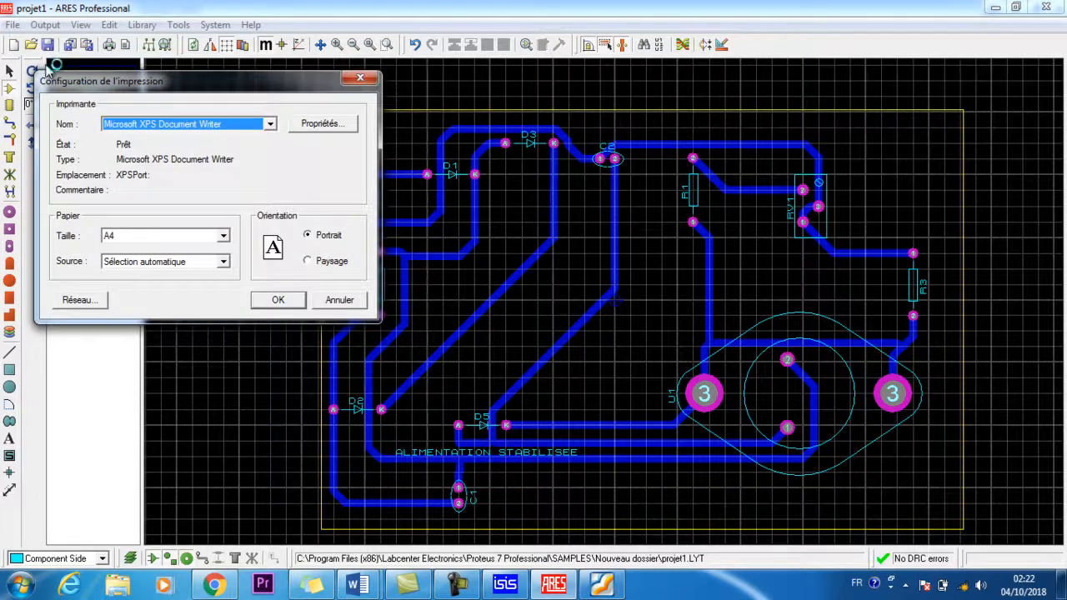
click(270, 124)
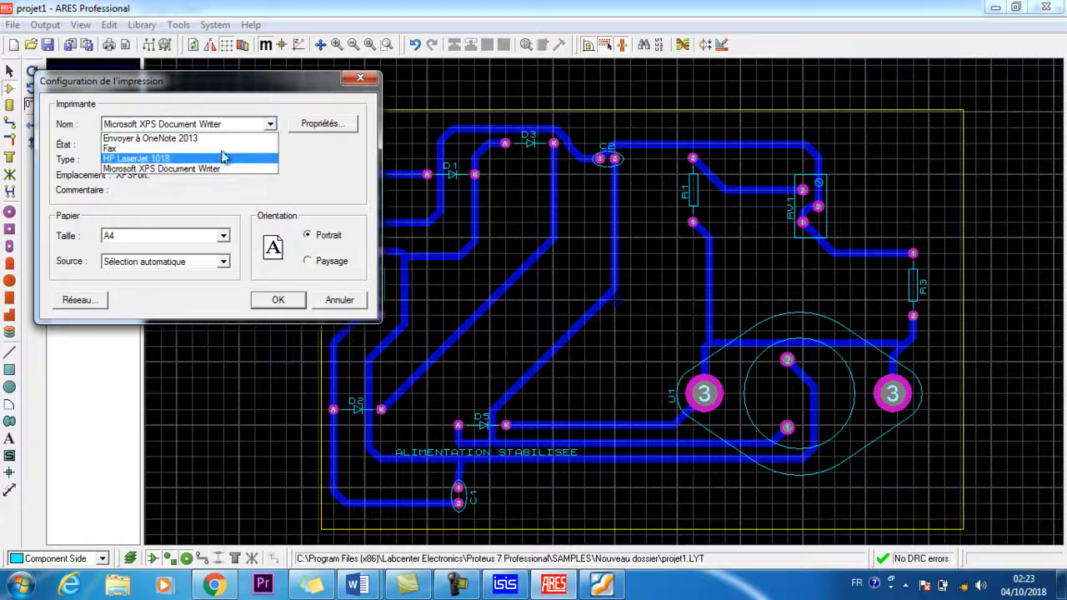
click(408, 309)
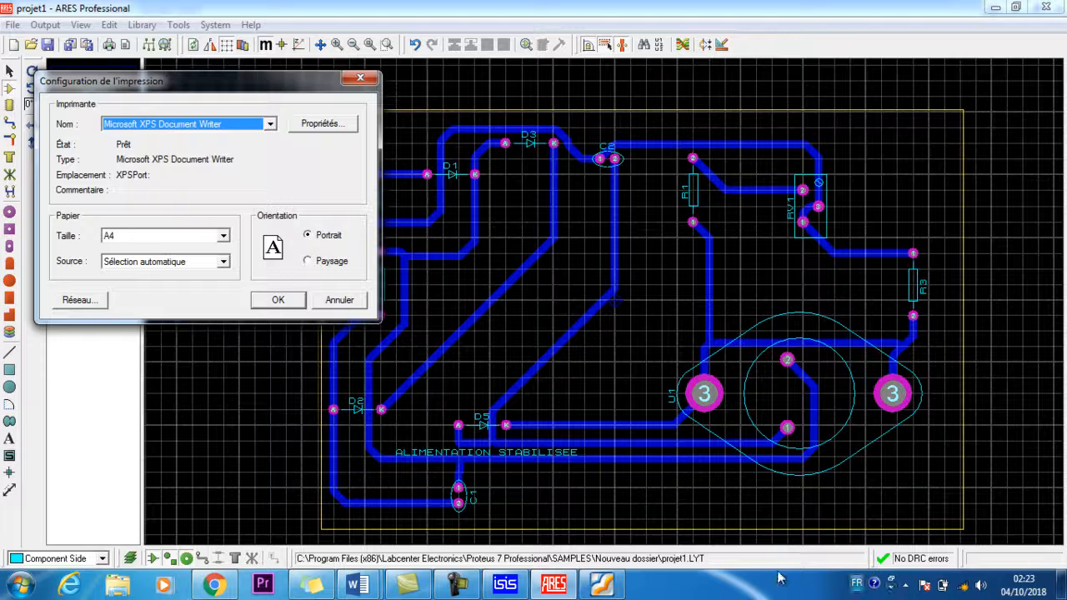
click(463, 593)
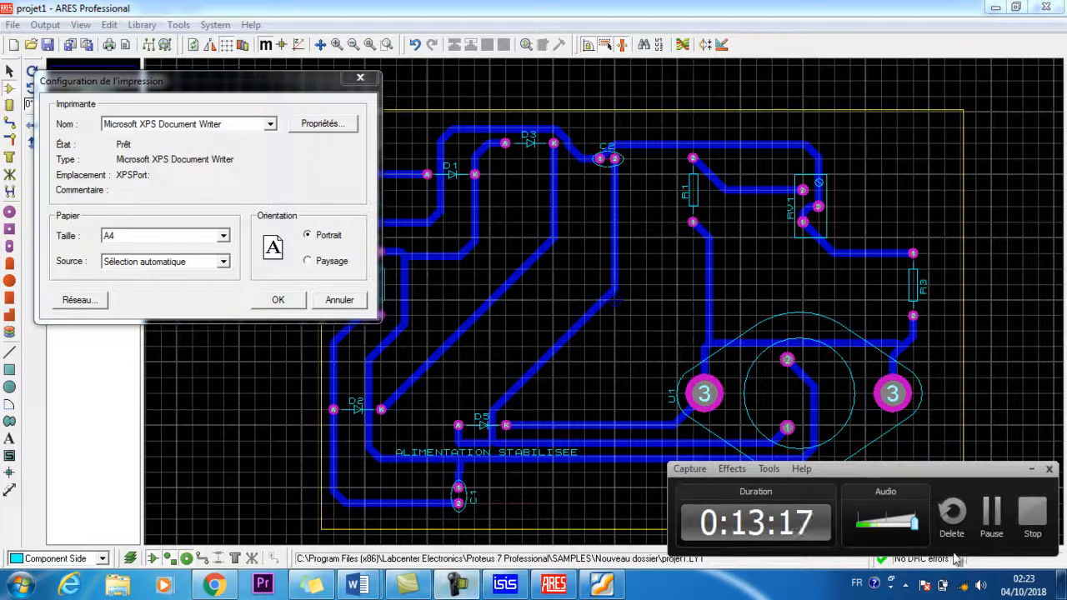
click(992, 530)
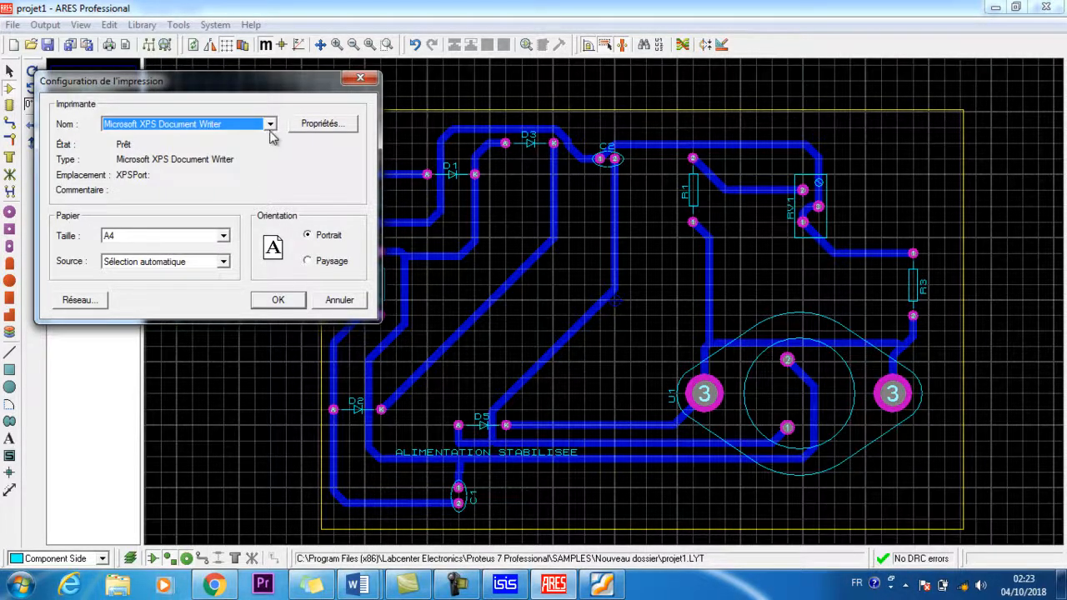
key(Escape)
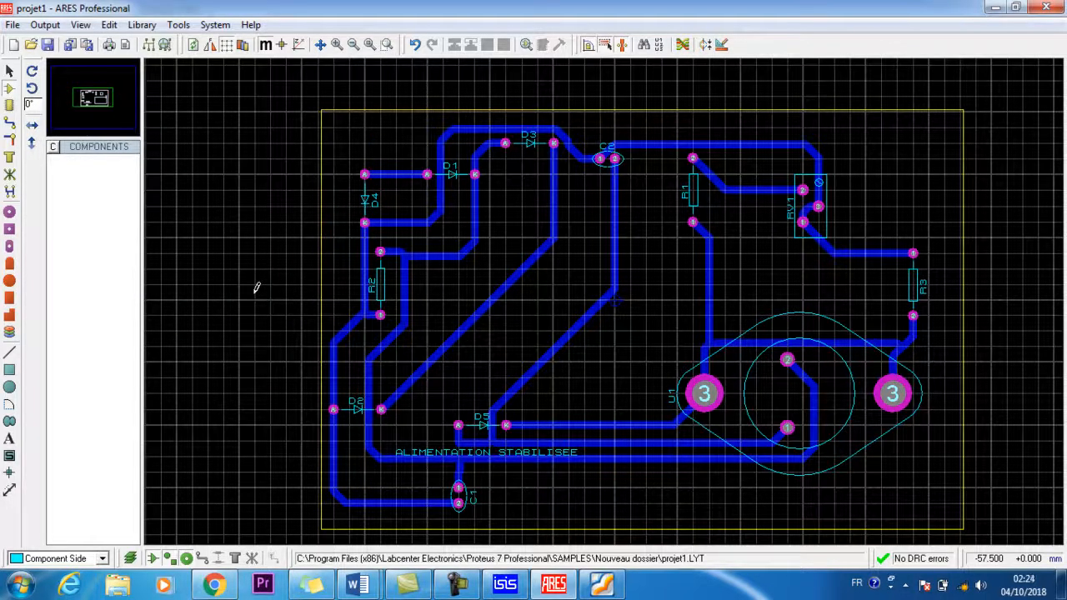
click(46, 26)
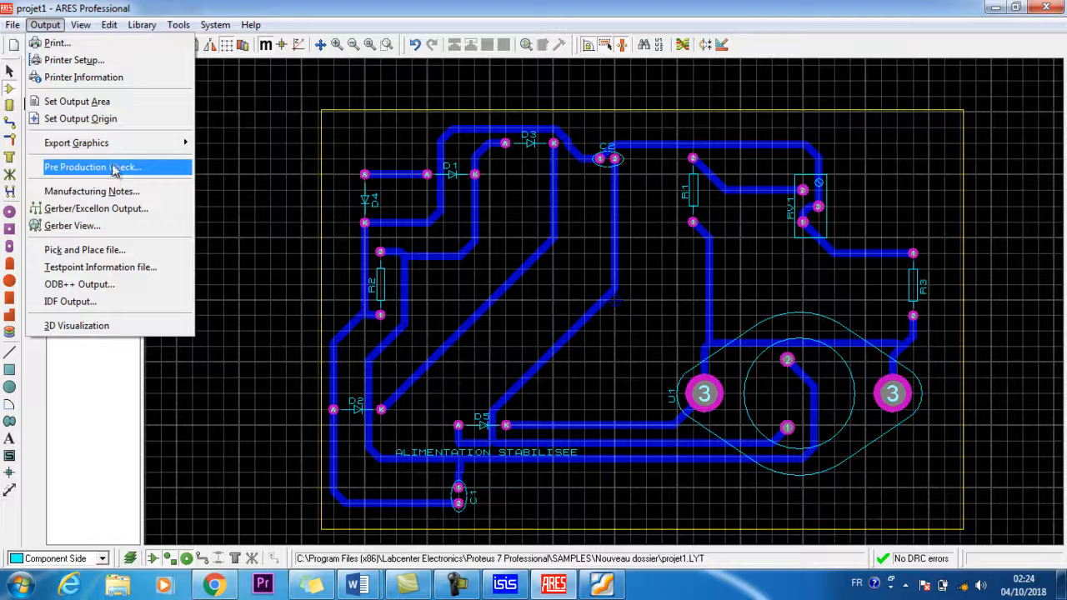
mouse_move(129, 144)
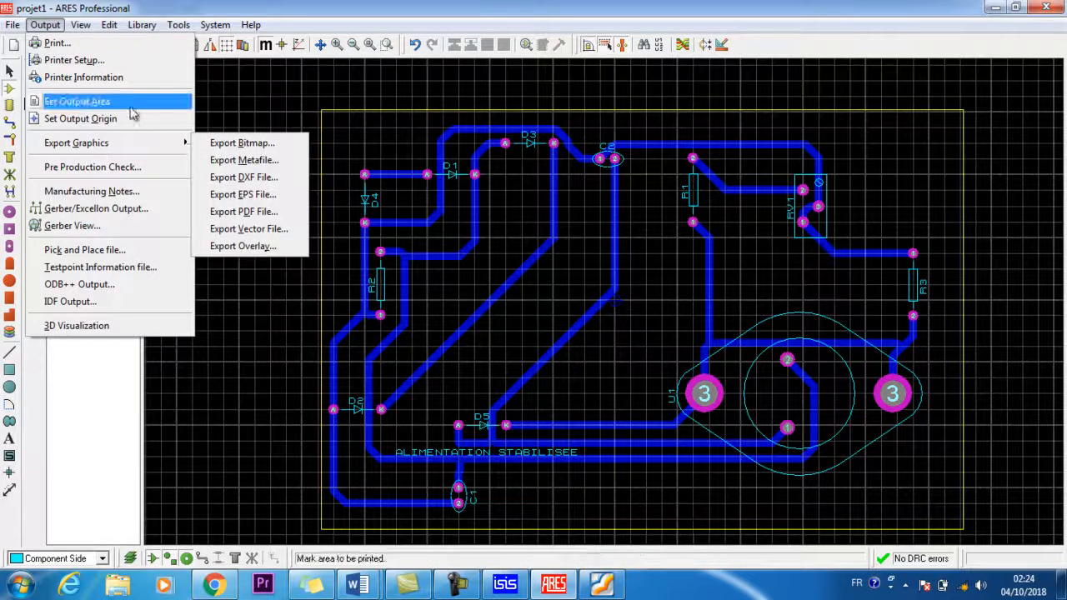
click(75, 461)
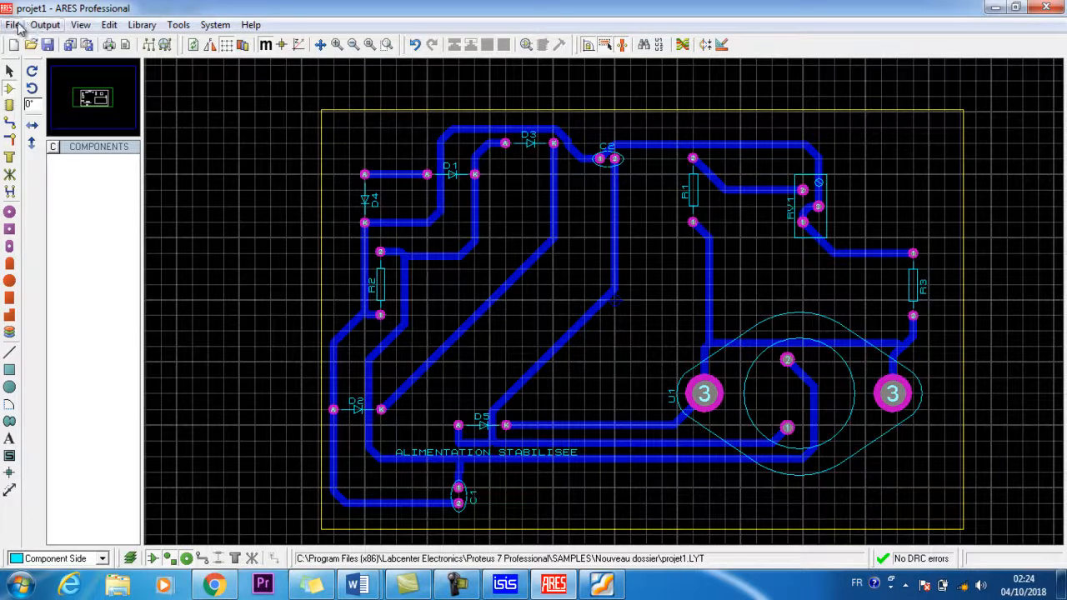
Review the default clearances and the SIGNAL net class's autorouting layer assignment in the Design Rule Manager, and close it.
click(46, 25)
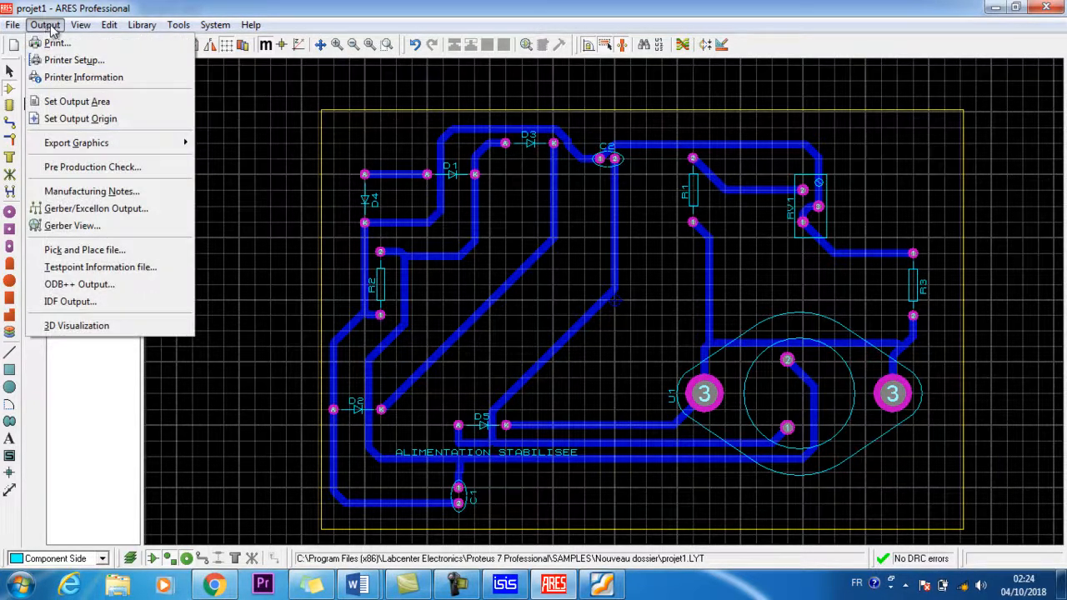
mouse_move(77, 26)
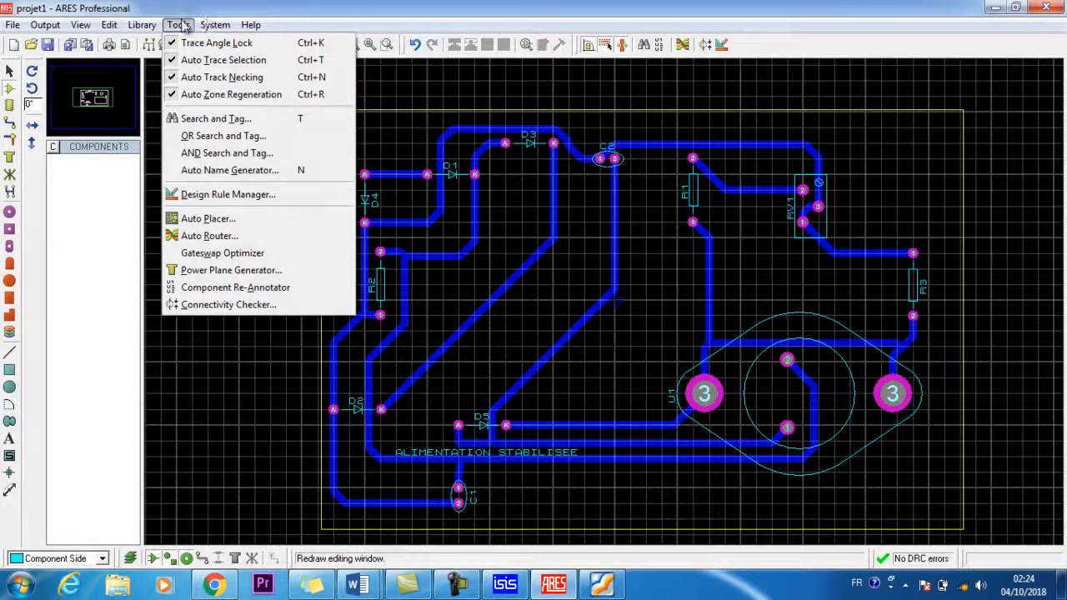
click(206, 194)
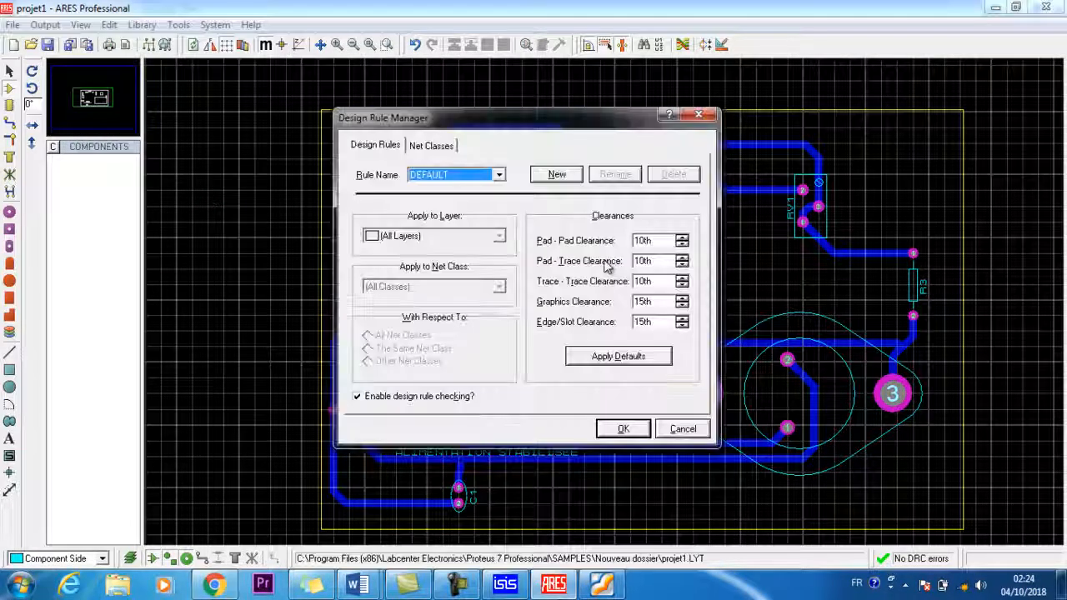
click(430, 146)
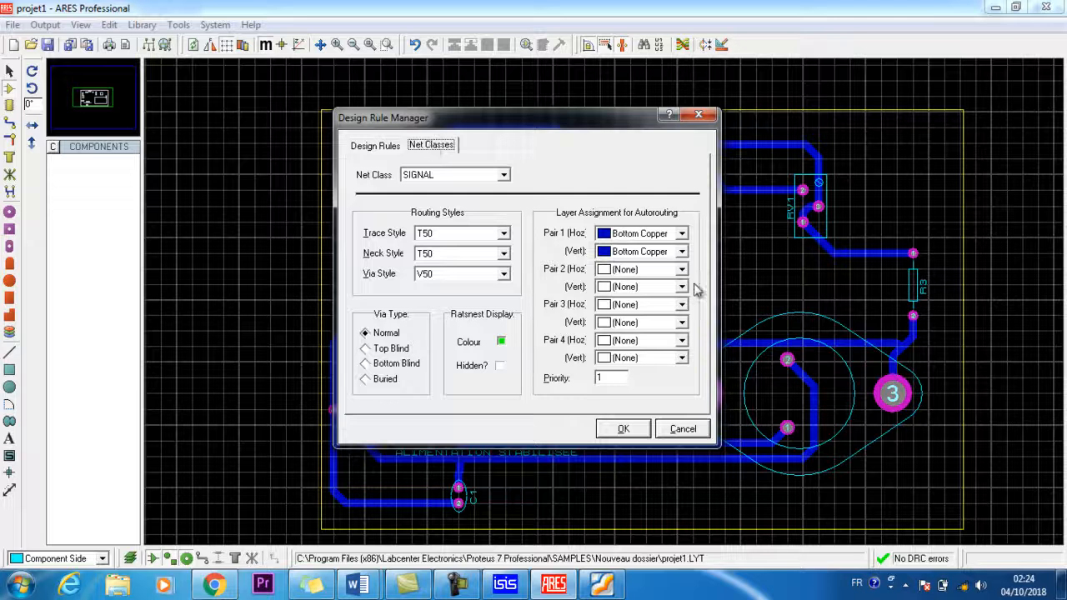
click(681, 250)
click(683, 254)
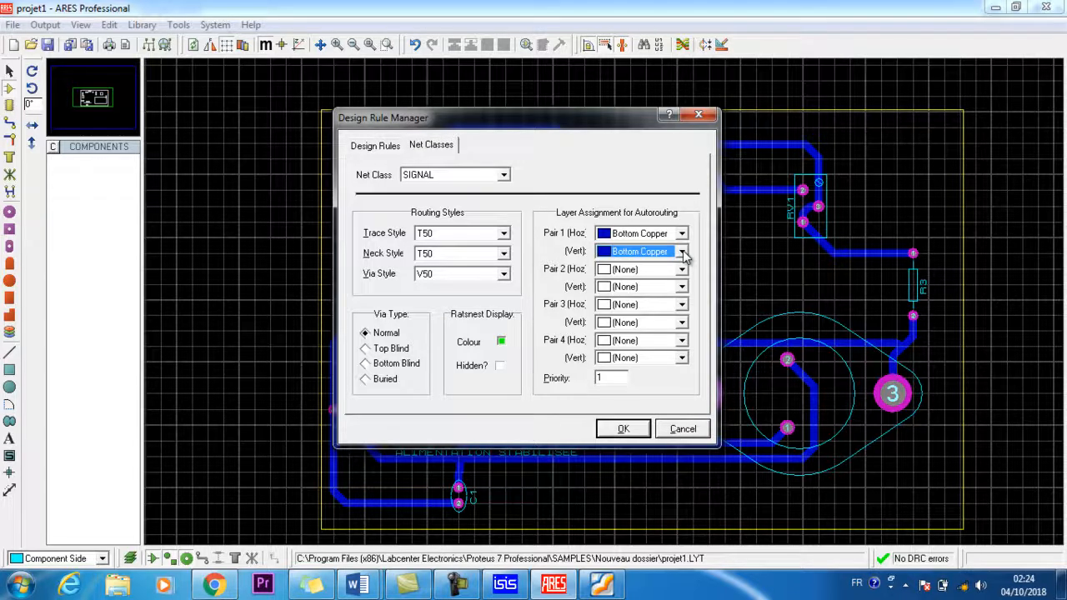
click(642, 429)
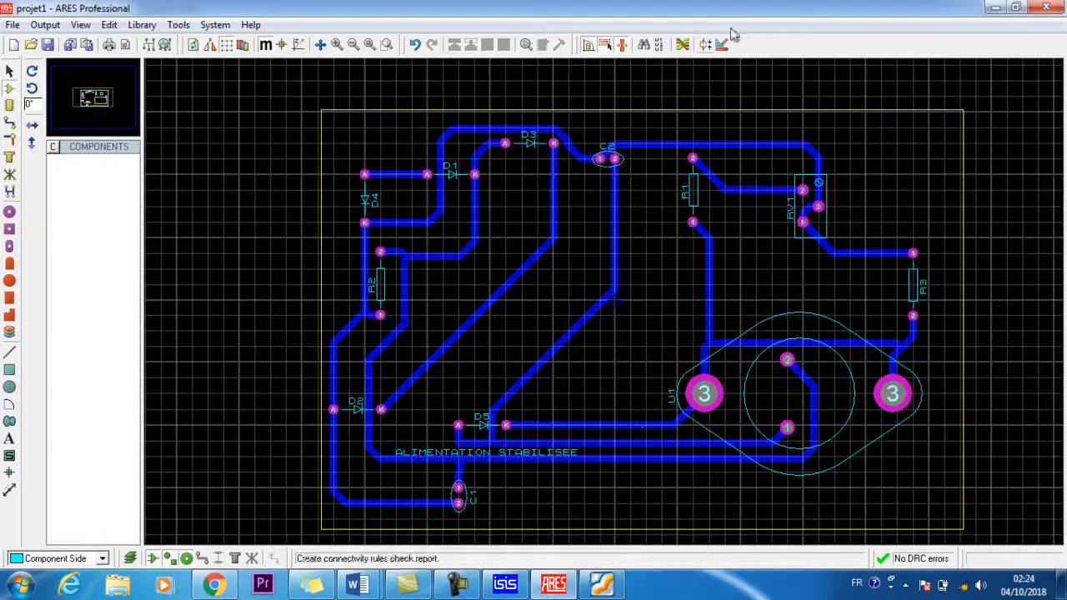